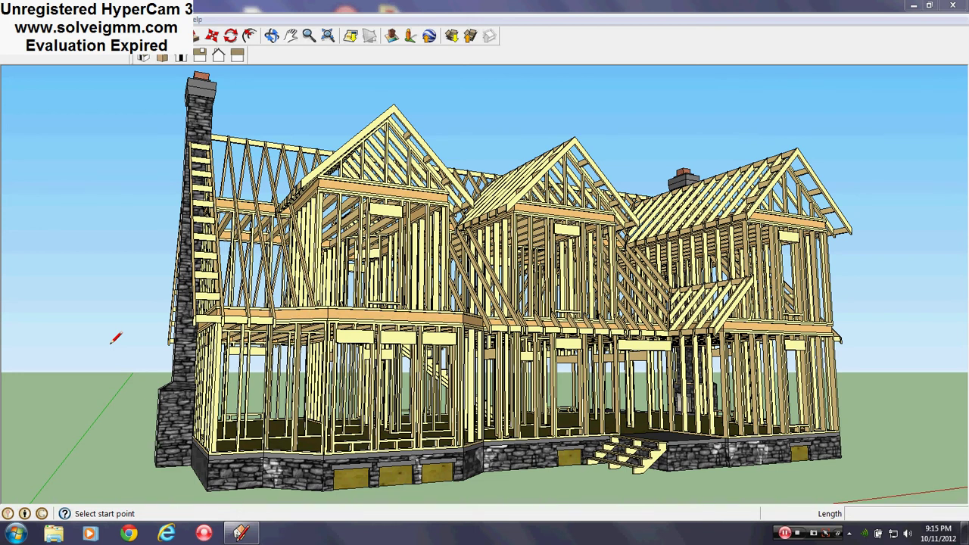
# - Examine the front of the framed house from several angles, including the gabled dormers and the small roof over the porch
pyautogui.moveTo(643, 345); pyautogui.dragTo(437, 384, button='middle')
pyautogui.scroll(-2, 601, 304)
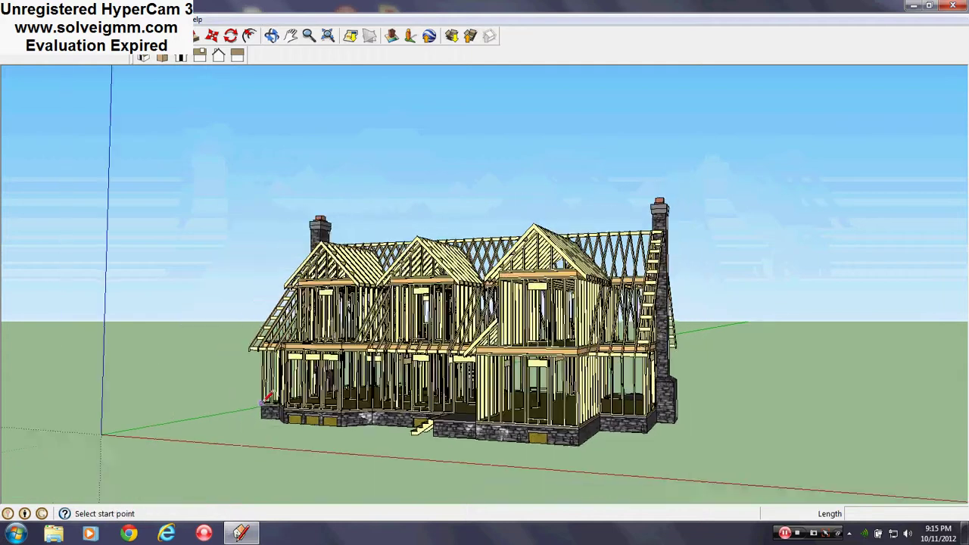
pyautogui.scroll(3, 313, 387)
pyautogui.scroll(4, 493, 280)
pyautogui.moveTo(496, 341); pyautogui.dragTo(534, 439, button='middle')
pyautogui.scroll(-3, 250, 338)
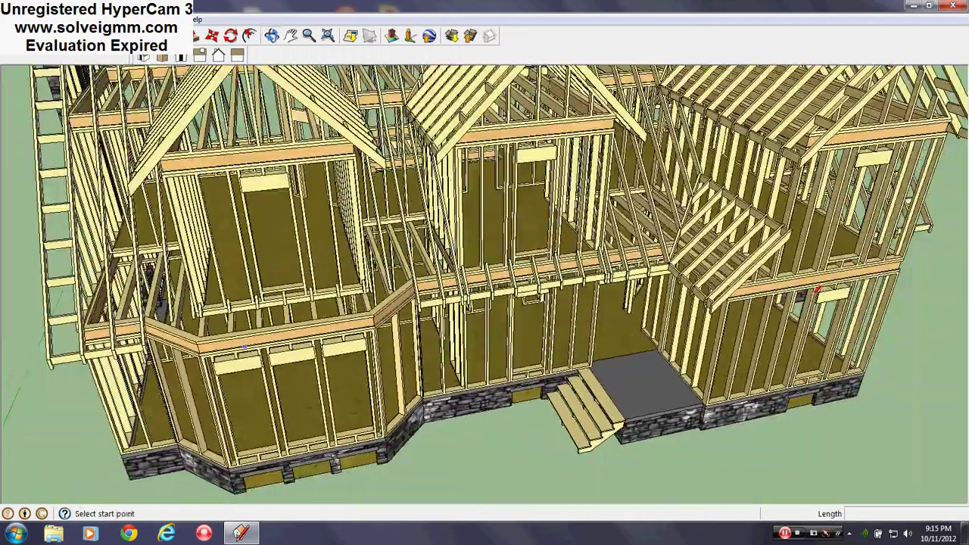
pyautogui.scroll(4, 870, 250)
pyautogui.moveTo(825, 248); pyautogui.dragTo(752, 183, button='middle')
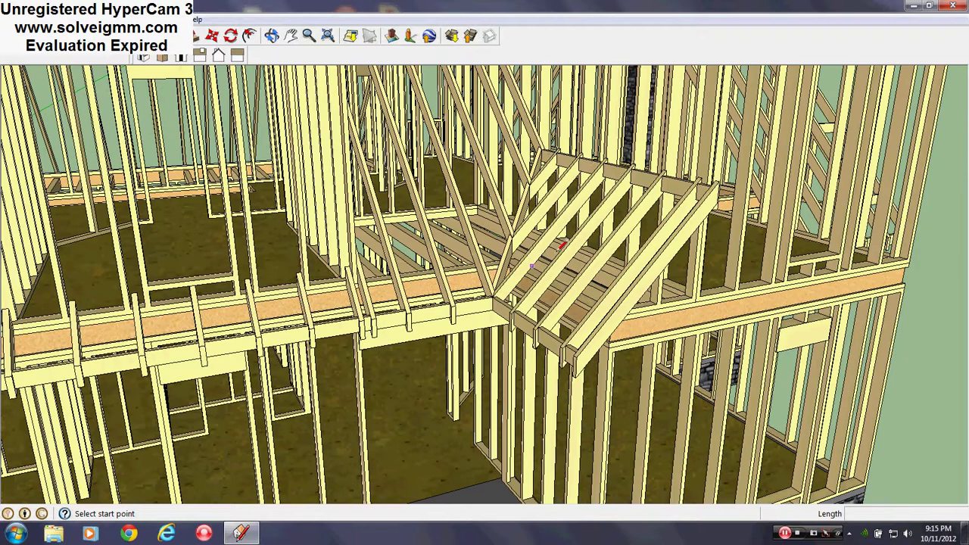
pyautogui.scroll(-5, 561, 244)
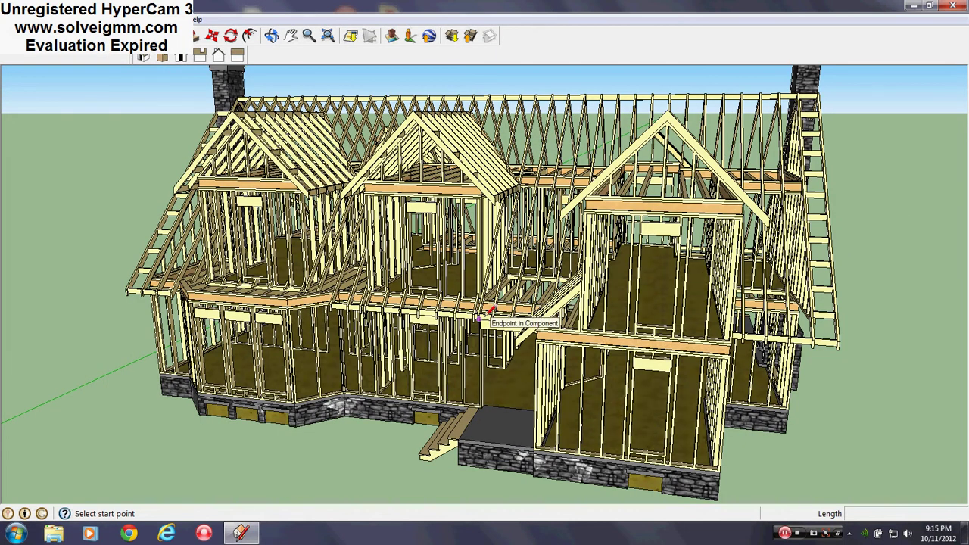
pyautogui.moveTo(488, 310)
pyautogui.mouseDown(button='middle')
pyautogui.moveTo(529, 318)
pyautogui.moveTo(565, 255)
pyautogui.mouseUp(button='middle')
pyautogui.scroll(-3, 670, 251)
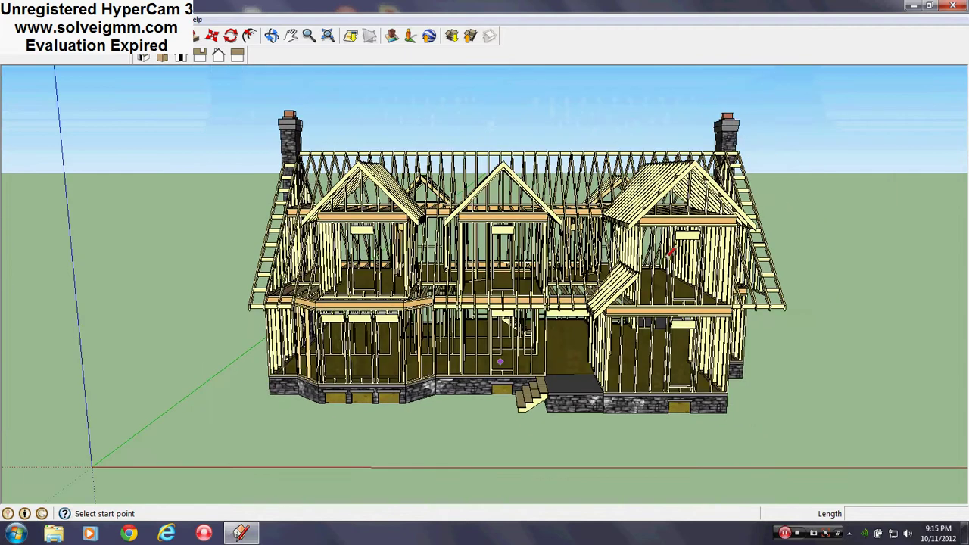
# - Inspect the gable end of the house, covering the stone chimney, the overhanging rafters and the stepped foundation corner
pyautogui.moveTo(669, 255)
pyautogui.mouseDown(button='middle')
pyautogui.moveTo(540, 257)
pyautogui.moveTo(439, 223)
pyautogui.mouseUp(button='middle')
pyautogui.scroll(-2, 499, 433)
pyautogui.moveTo(500, 440)
pyautogui.mouseDown(button='middle')
pyautogui.moveTo(472, 369)
pyautogui.moveTo(356, 393)
pyautogui.mouseUp(button='middle')
pyautogui.press('l')
pyautogui.scroll(-2, 417, 456)
pyautogui.scroll(3, 454, 395)
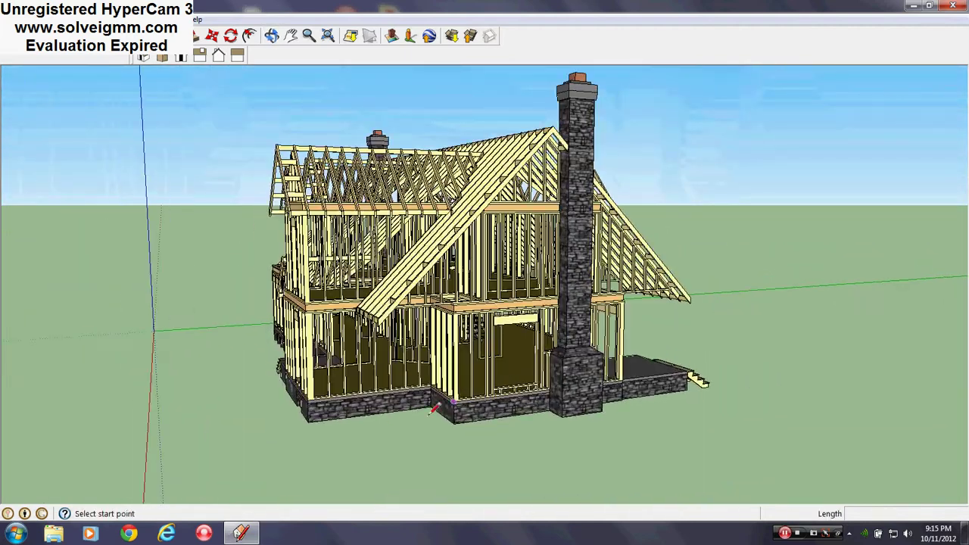
pyautogui.scroll(5, 427, 317)
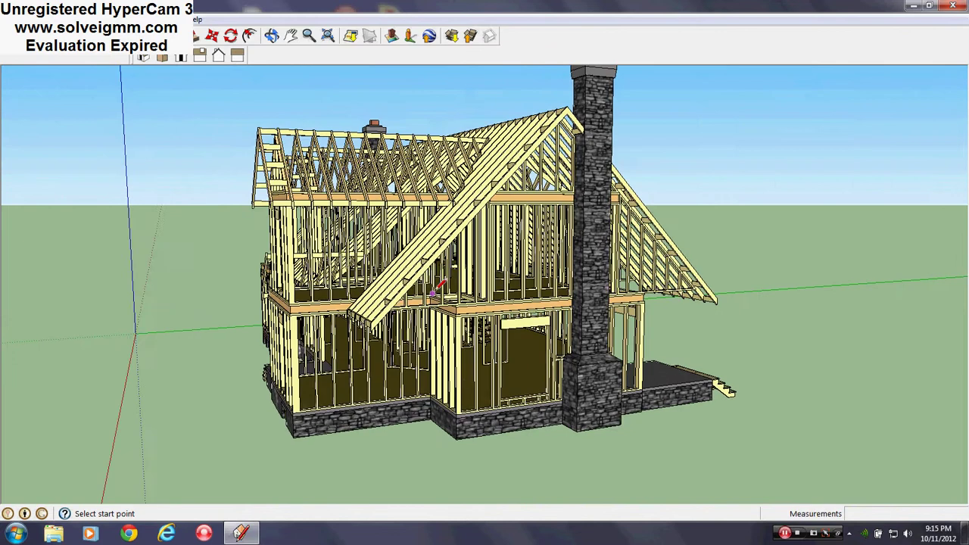
pyautogui.moveTo(427, 316)
pyautogui.mouseDown(button='middle')
pyautogui.moveTo(414, 294)
pyautogui.moveTo(396, 338)
pyautogui.moveTo(524, 367)
pyautogui.mouseUp(button='middle')
pyautogui.scroll(-4, 395, 338)
pyautogui.scroll(-1, 403, 333)
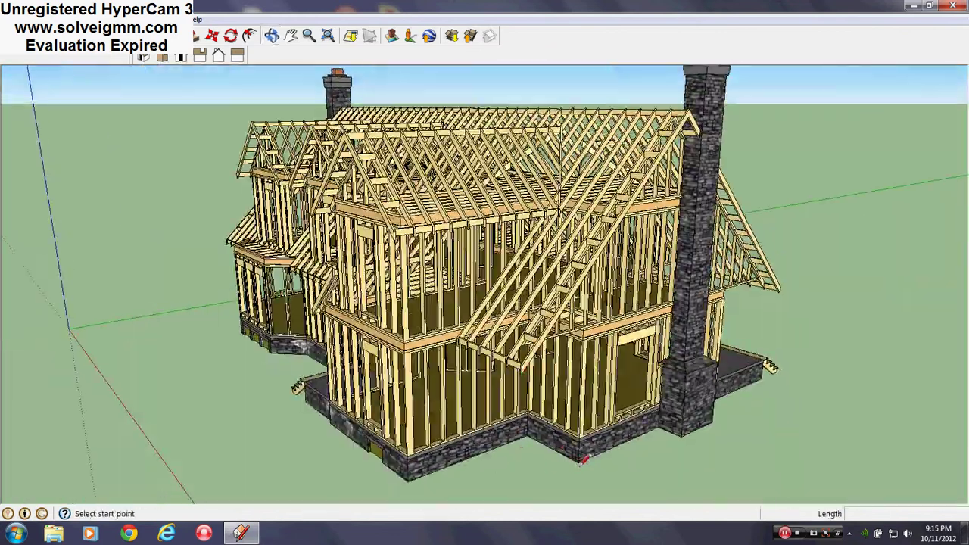
pyautogui.scroll(4, 564, 439)
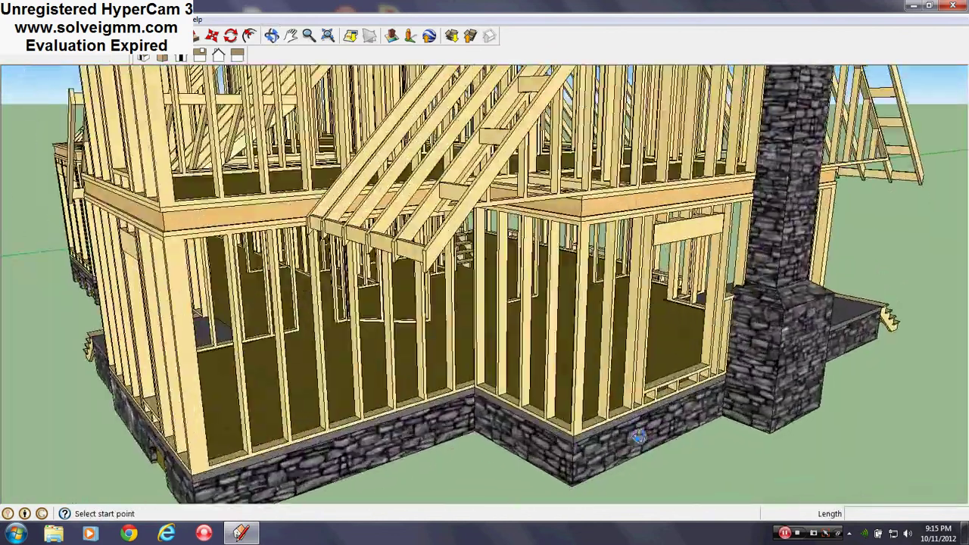
pyautogui.moveTo(564, 439)
pyautogui.mouseDown(button='middle')
pyautogui.moveTo(316, 423)
pyautogui.moveTo(423, 398)
pyautogui.moveTo(485, 405)
pyautogui.mouseUp(button='middle')
pyautogui.scroll(-4, 496, 439)
pyautogui.scroll(3, 497, 437)
pyautogui.scroll(-4, 317, 424)
# - Examine the rear framing of the house, including the window headers, the roof rafters and the staircase behind the wall studs
pyautogui.moveTo(592, 309)
pyautogui.mouseDown(button='middle')
pyautogui.moveTo(522, 290)
pyautogui.moveTo(519, 298)
pyautogui.mouseUp(button='middle')
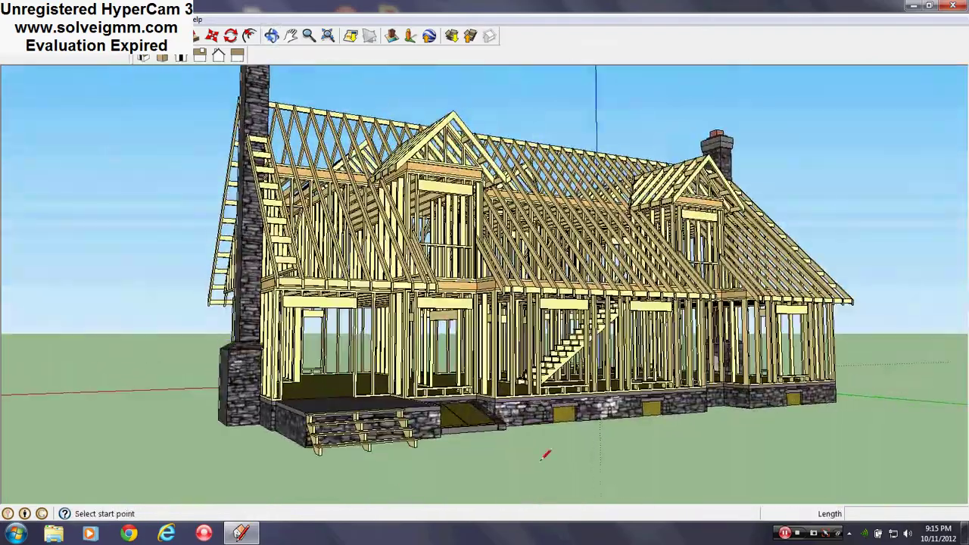
pyautogui.scroll(4, 541, 459)
pyautogui.moveTo(539, 459); pyautogui.dragTo(469, 431, button='middle')
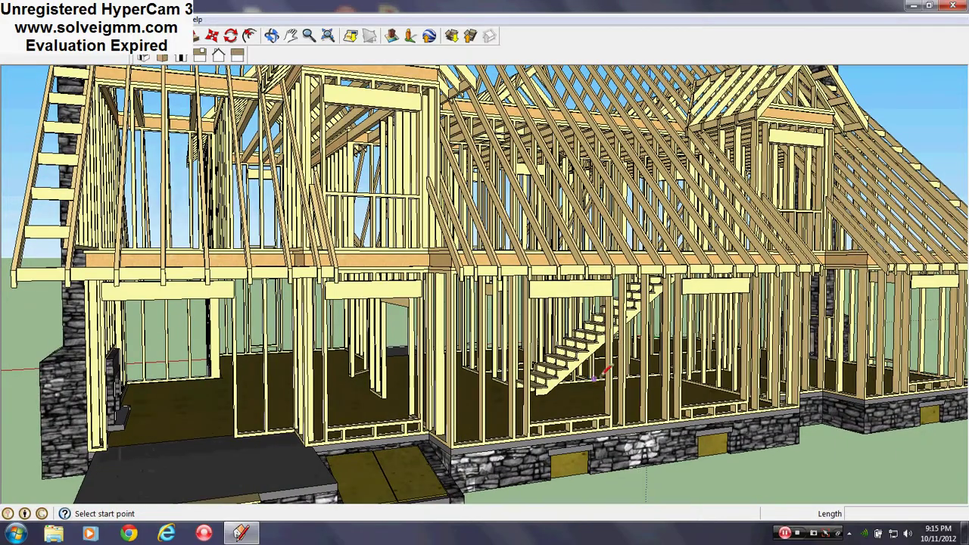
pyautogui.scroll(-2, 594, 378)
pyautogui.scroll(3, 602, 412)
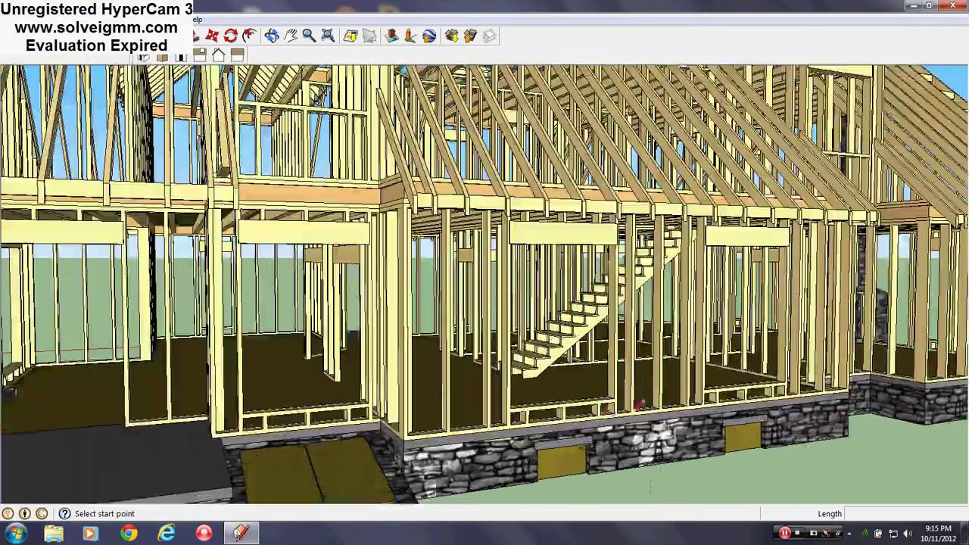
pyautogui.moveTo(658, 427)
pyautogui.mouseDown(button='middle')
pyautogui.moveTo(487, 443)
pyautogui.moveTo(505, 414)
pyautogui.mouseUp(button='middle')
pyautogui.scroll(3, 274, 448)
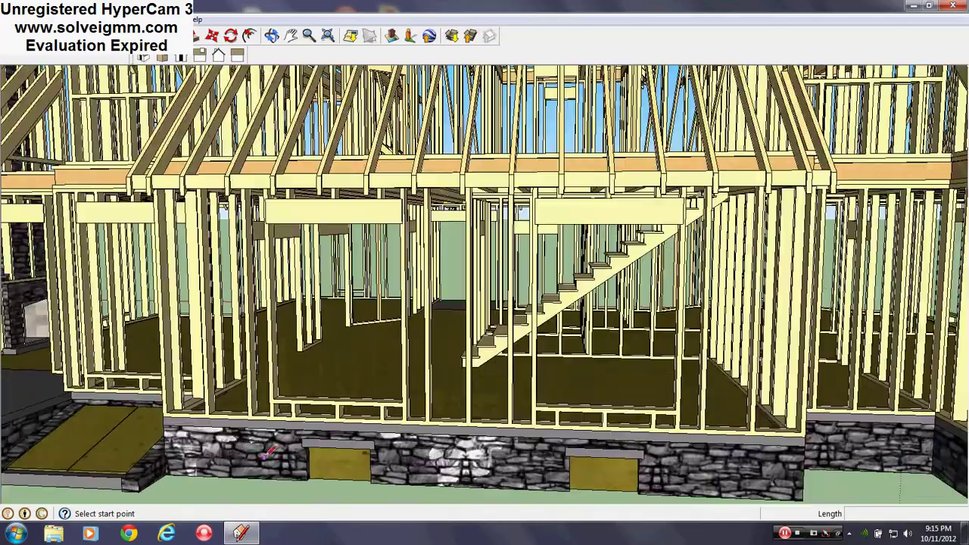
pyautogui.moveTo(439, 291); pyautogui.dragTo(445, 356, button='middle')
pyautogui.scroll(-4, 444, 358)
pyautogui.scroll(-4, 444, 358)
# - Inspect the sloped cellar doors beside the rear porch and the stone foundation along the back wall
pyautogui.scroll(7, 308, 430)
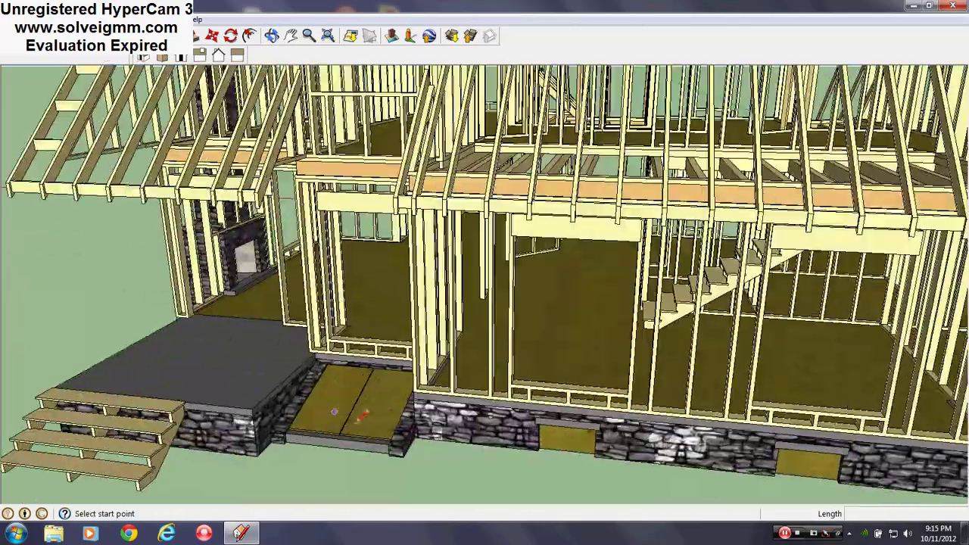
pyautogui.scroll(3, 363, 412)
pyautogui.moveTo(363, 411)
pyautogui.mouseDown(button='middle')
pyautogui.moveTo(443, 444)
pyautogui.moveTo(567, 454)
pyautogui.moveTo(564, 401)
pyautogui.mouseUp(button='middle')
pyautogui.scroll(-4, 529, 405)
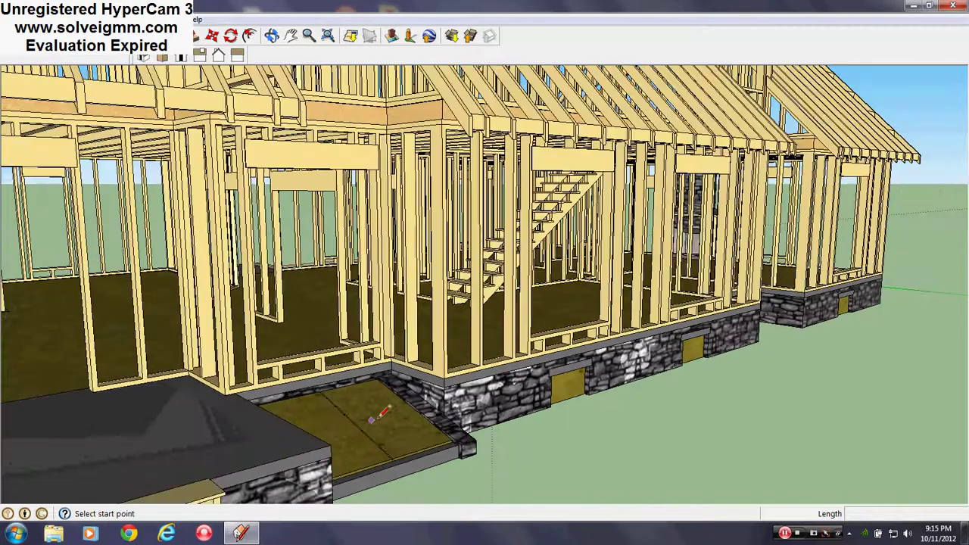
pyautogui.scroll(3, 603, 352)
pyautogui.scroll(-3, 623, 314)
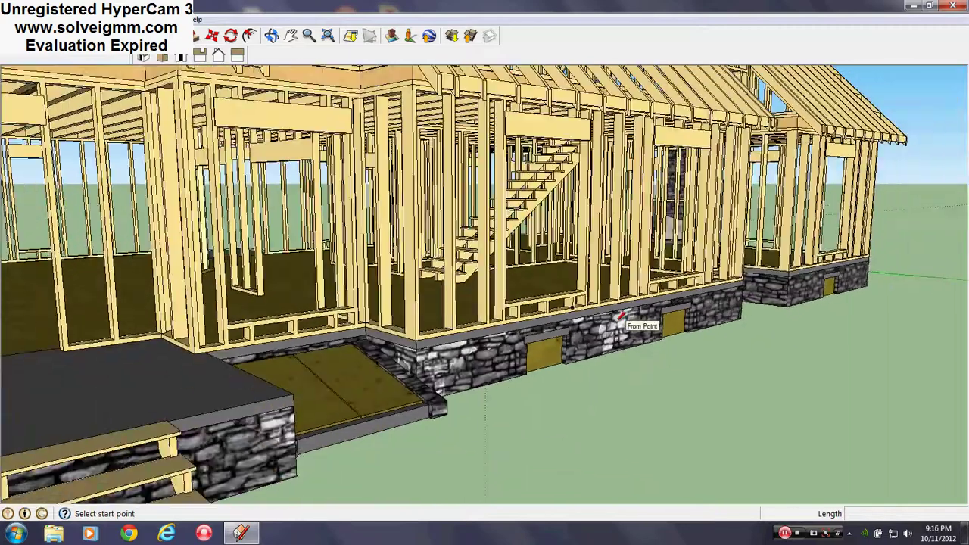
pyautogui.moveTo(333, 385); pyautogui.dragTo(176, 405, button='middle')
pyautogui.scroll(-6, 167, 322)
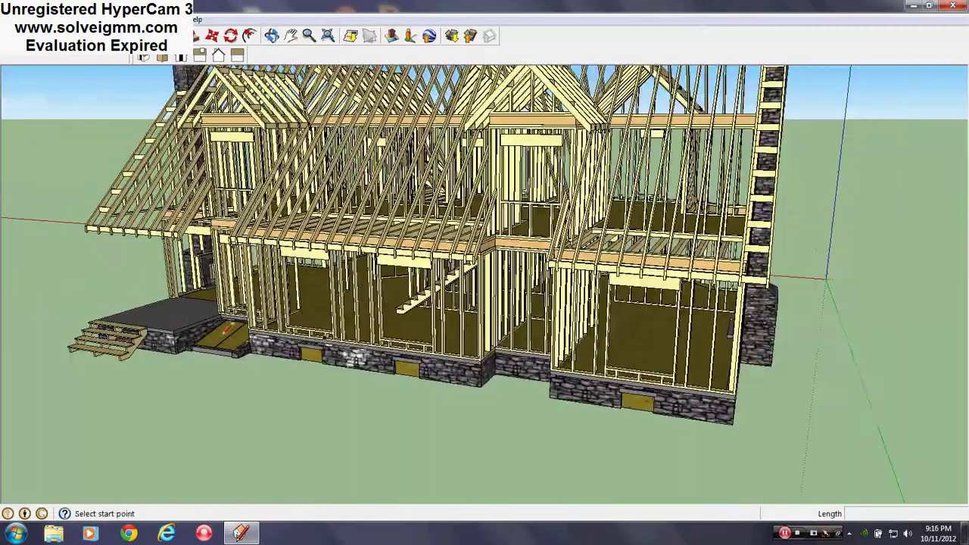
# - Look around the house to the front bay, examining its stone foundation, basement openings and the front porch steps
pyautogui.scroll(3, 558, 370)
pyautogui.moveTo(558, 369)
pyautogui.mouseDown(button='middle')
pyautogui.moveTo(165, 368)
pyautogui.moveTo(155, 347)
pyautogui.mouseUp(button='middle')
pyautogui.moveTo(401, 333); pyautogui.dragTo(214, 331, button='middle')
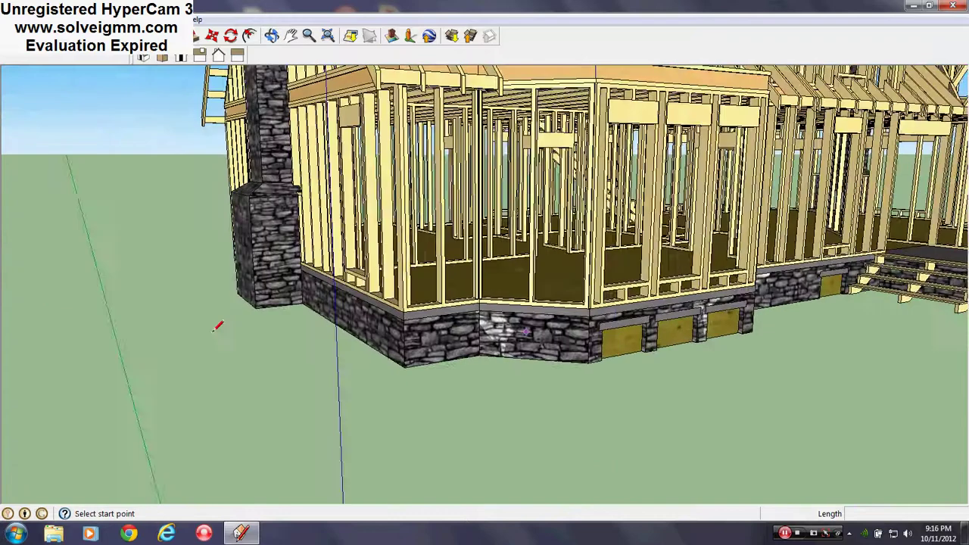
pyautogui.scroll(-4, 213, 333)
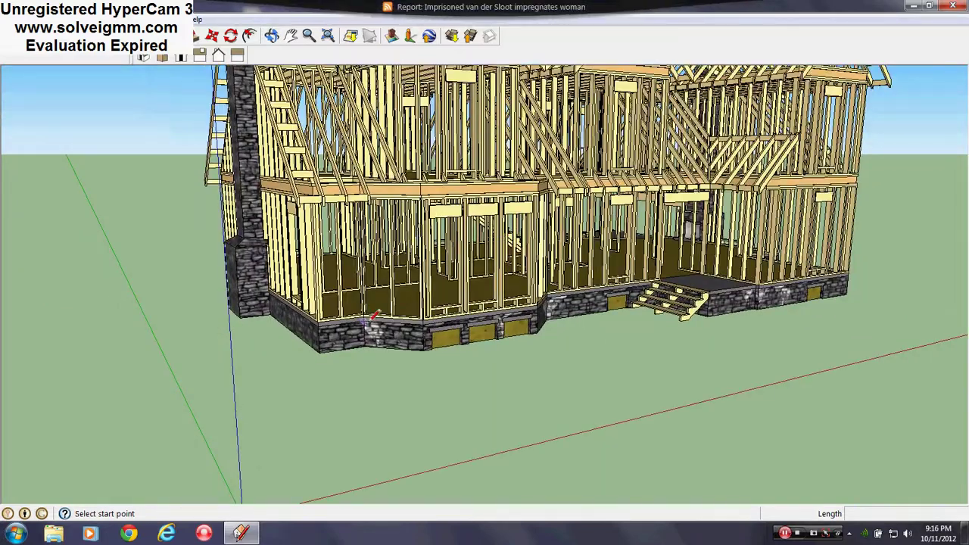
pyautogui.scroll(3, 373, 316)
pyautogui.scroll(-3, 389, 363)
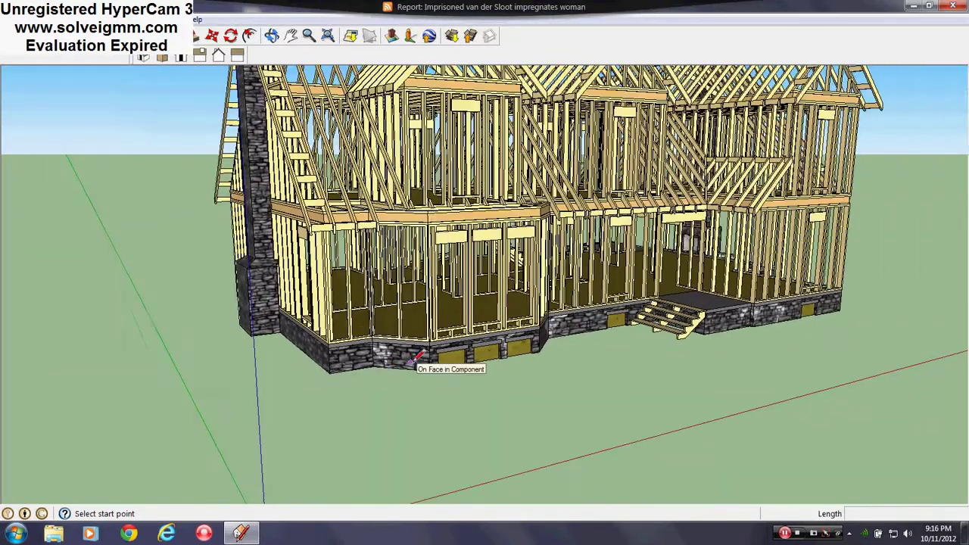
pyautogui.scroll(-2, 417, 356)
pyautogui.scroll(3, 490, 266)
pyautogui.moveTo(486, 265)
pyautogui.mouseDown(button='middle')
pyautogui.moveTo(303, 411)
pyautogui.moveTo(298, 496)
pyautogui.moveTo(326, 485)
pyautogui.mouseUp(button='middle')
pyautogui.moveTo(433, 273)
pyautogui.mouseDown(button='middle')
pyautogui.moveTo(459, 242)
pyautogui.moveTo(529, 91)
pyautogui.mouseUp(button='middle')
pyautogui.scroll(-2, 554, 216)
pyautogui.scroll(5, 617, 155)
pyautogui.scroll(5, 654, 320)
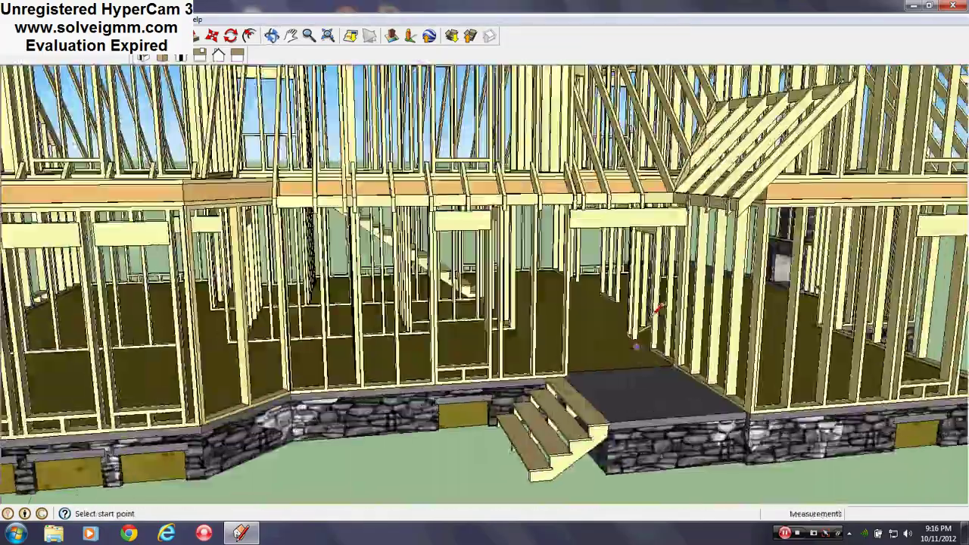
# - Inspect the front entry opening, its header and the hallway framing behind the porch
pyautogui.moveTo(654, 316)
pyautogui.mouseDown(button='middle')
pyautogui.moveTo(614, 298)
pyautogui.moveTo(567, 305)
pyautogui.mouseUp(button='middle')
pyautogui.scroll(-4, 519, 403)
pyautogui.scroll(4, 420, 172)
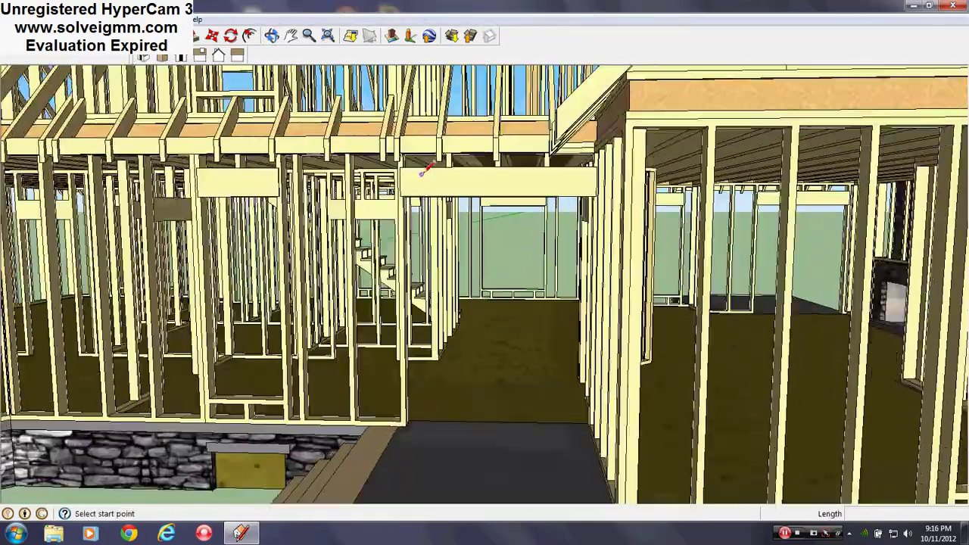
pyautogui.moveTo(420, 172); pyautogui.dragTo(386, 149, button='middle')
pyautogui.scroll(4, 477, 257)
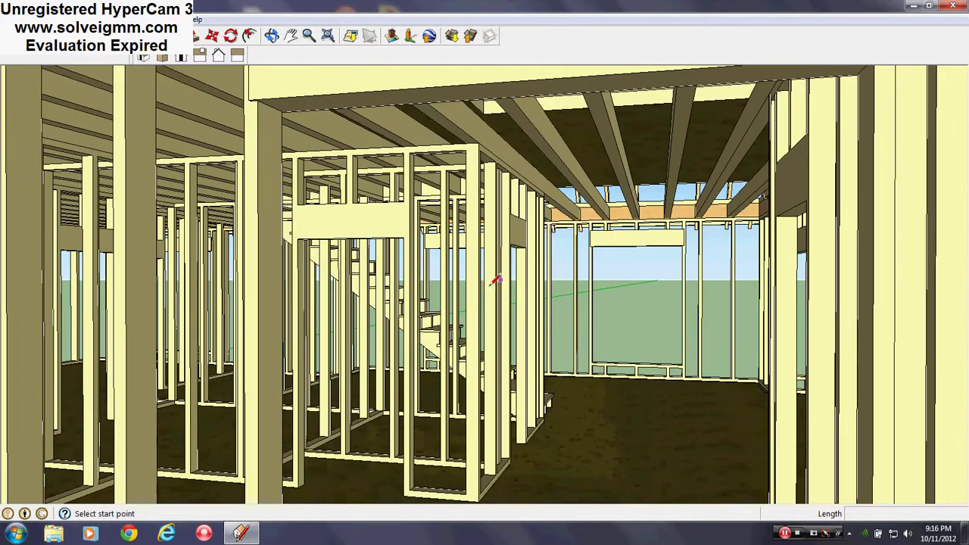
pyautogui.moveTo(492, 277); pyautogui.dragTo(484, 311, button='middle')
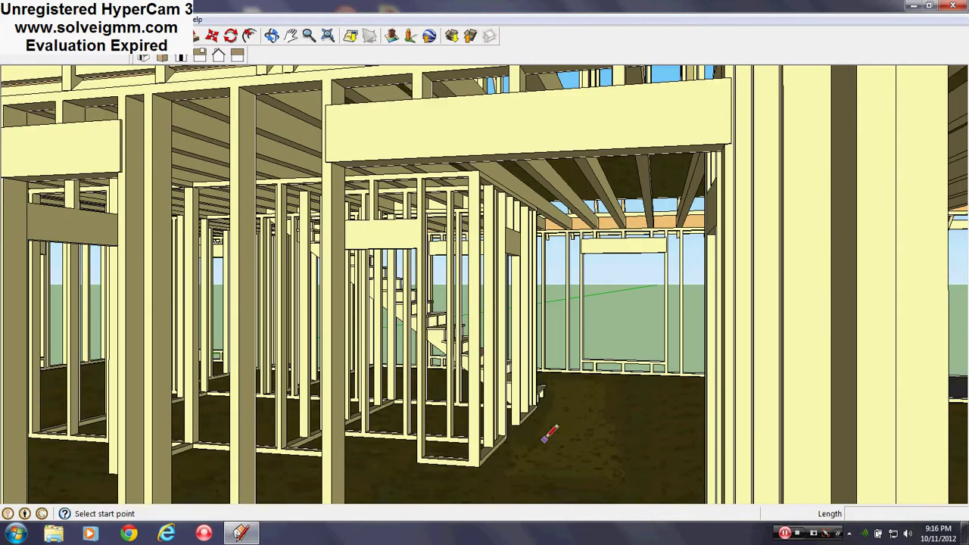
pyautogui.scroll(3, 579, 214)
pyautogui.moveTo(579, 215)
pyautogui.mouseDown(button='middle')
pyautogui.moveTo(423, 209)
pyautogui.moveTo(503, 203)
pyautogui.moveTo(611, 222)
pyautogui.mouseUp(button='middle')
pyautogui.scroll(-3, 614, 218)
pyautogui.scroll(-3, 581, 429)
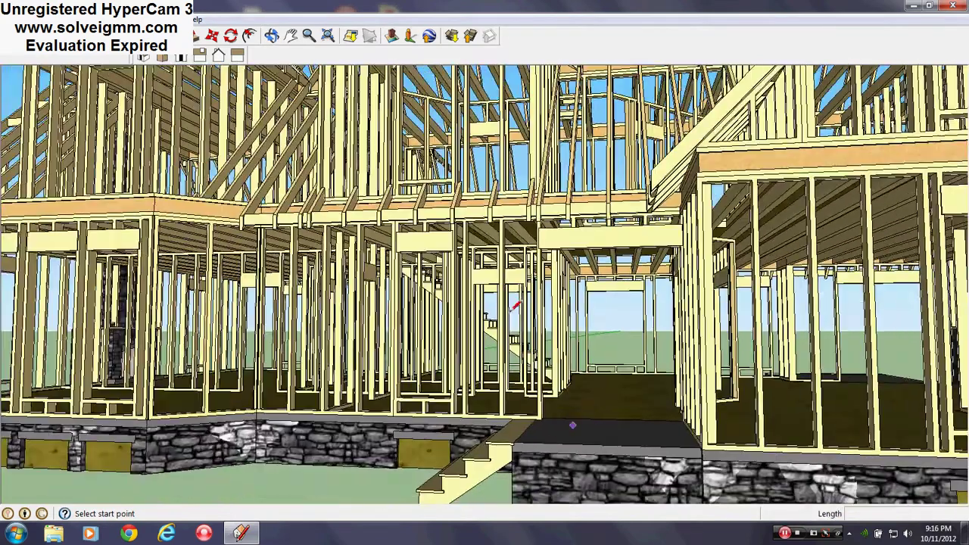
# - Examine the ground-floor rooms beyond the front wall, including the framed window opening and the stone fireplace
pyautogui.moveTo(498, 212); pyautogui.dragTo(337, 345, button='middle')
pyautogui.scroll(-1, 333, 350)
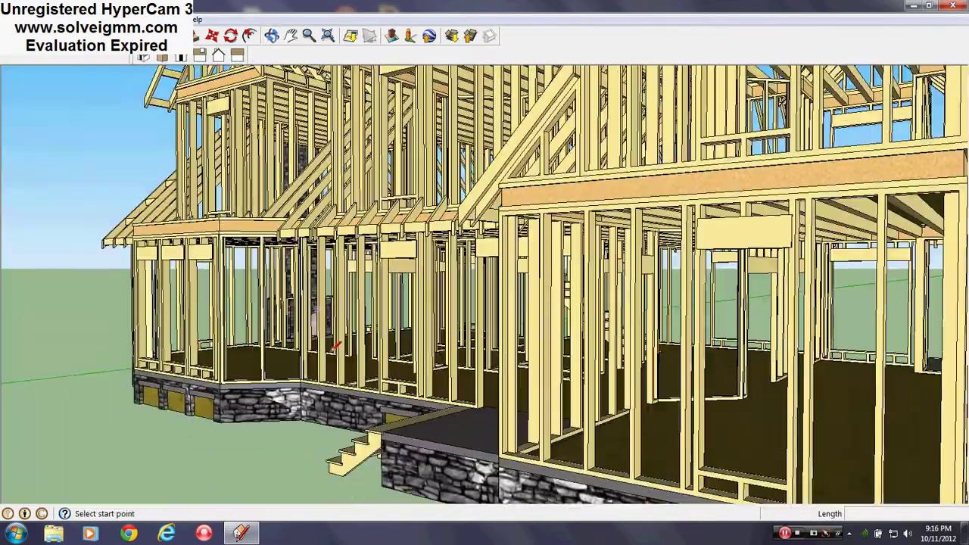
pyautogui.scroll(4, 512, 325)
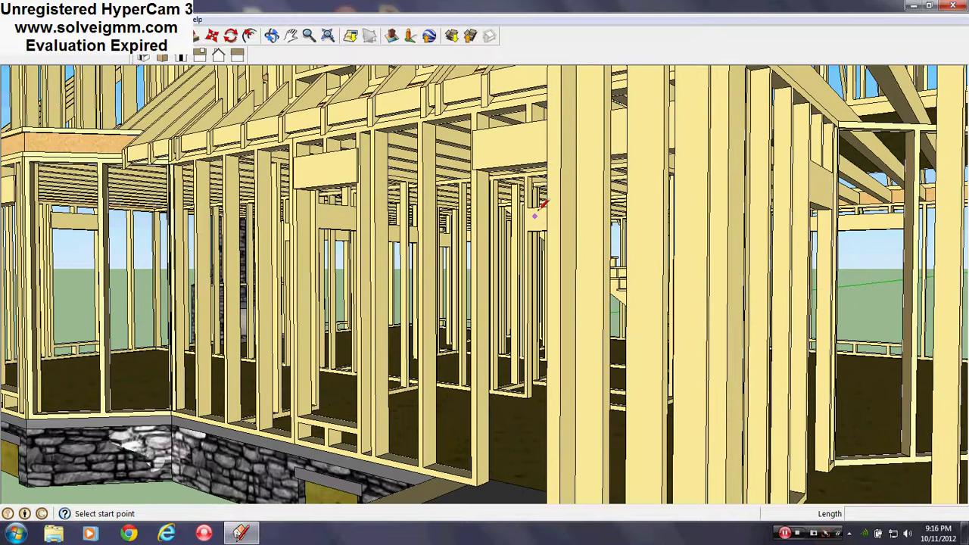
pyautogui.scroll(5, 539, 206)
pyautogui.moveTo(640, 217)
pyautogui.mouseDown(button='middle')
pyautogui.moveTo(640, 229)
pyautogui.moveTo(421, 233)
pyautogui.moveTo(352, 266)
pyautogui.mouseUp(button='middle')
pyautogui.scroll(3, 344, 383)
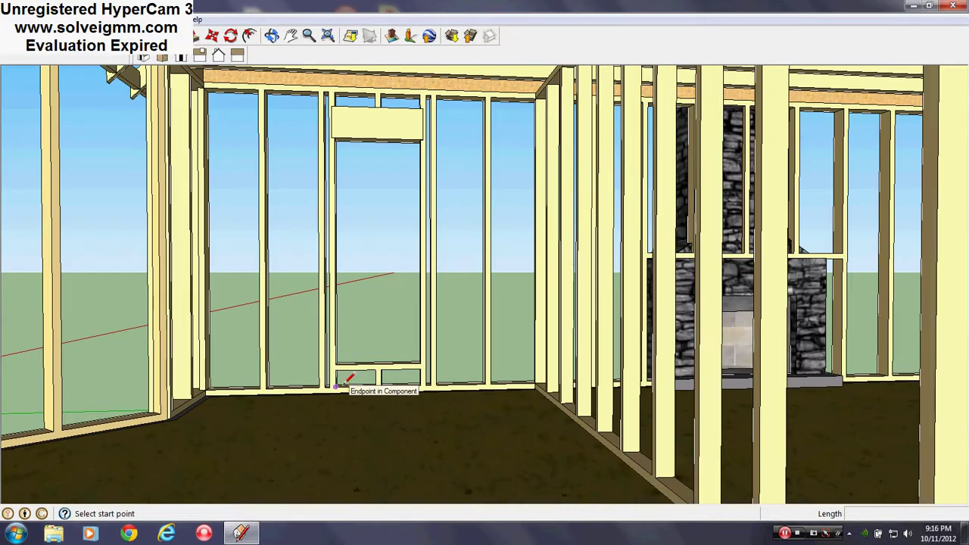
pyautogui.scroll(-10, 345, 382)
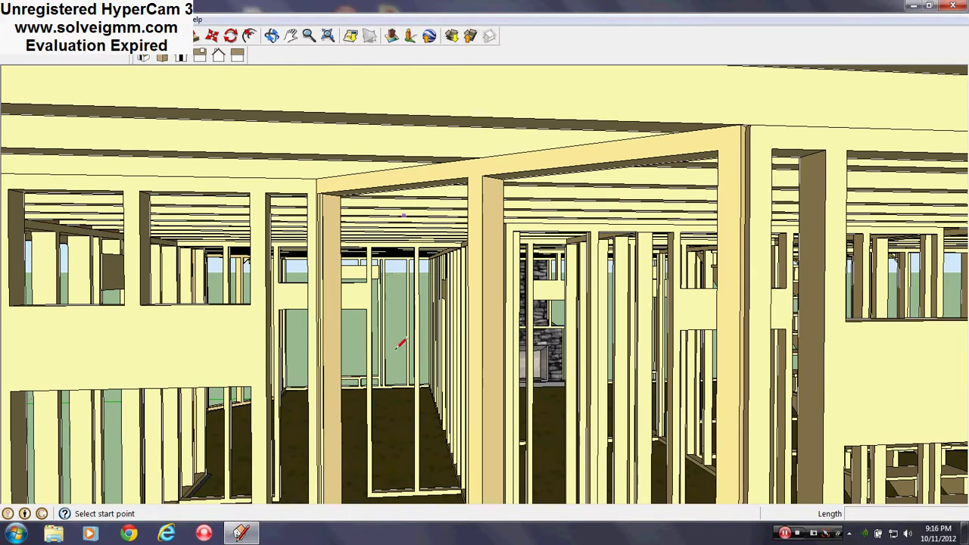
# - Inspect the ceiling joists over the hallway and the treads and stringer of the staircase
pyautogui.moveTo(401, 342)
pyautogui.mouseDown(button='middle')
pyautogui.moveTo(560, 343)
pyautogui.moveTo(587, 383)
pyautogui.mouseUp(button='middle')
pyautogui.moveTo(632, 151); pyautogui.dragTo(923, 115, button='middle')
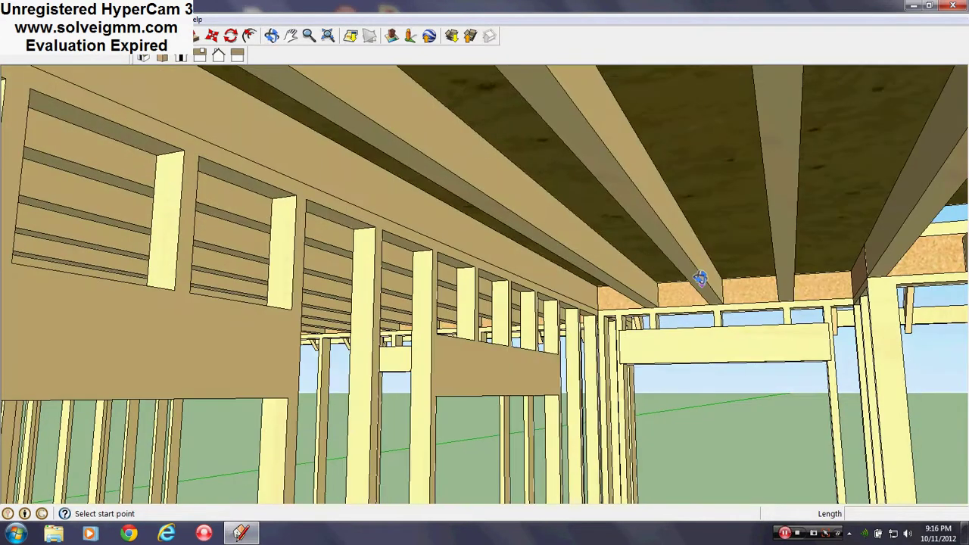
pyautogui.scroll(-3, 608, 157)
pyautogui.scroll(4, 577, 179)
pyautogui.moveTo(586, 199)
pyautogui.mouseDown(button='middle')
pyautogui.moveTo(370, 217)
pyautogui.moveTo(345, 244)
pyautogui.moveTo(366, 234)
pyautogui.moveTo(277, 374)
pyautogui.moveTo(67, 403)
pyautogui.moveTo(458, 400)
pyautogui.mouseUp(button='middle')
pyautogui.scroll(5, 366, 234)
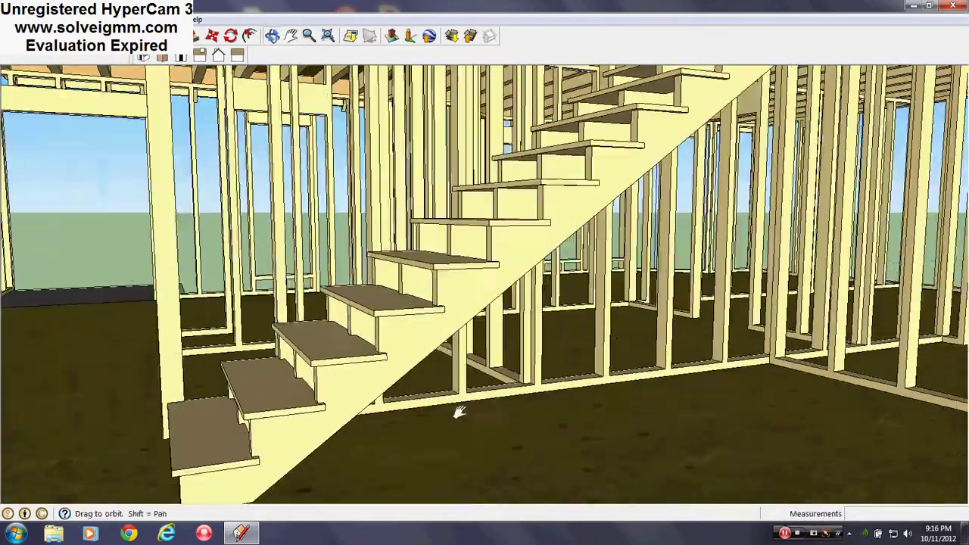
# - Examine the interior partition walls near the staircase, including their door openings and bottom plates
pyautogui.moveTo(346, 350)
pyautogui.mouseDown(button='middle')
pyautogui.moveTo(555, 386)
pyautogui.moveTo(492, 392)
pyautogui.moveTo(444, 380)
pyautogui.moveTo(461, 360)
pyautogui.moveTo(144, 361)
pyautogui.moveTo(368, 372)
pyautogui.moveTo(321, 385)
pyautogui.moveTo(244, 368)
pyautogui.moveTo(412, 424)
pyautogui.moveTo(514, 395)
pyautogui.moveTo(440, 357)
pyautogui.moveTo(266, 385)
pyautogui.moveTo(881, 389)
pyautogui.mouseUp(button='middle')
pyautogui.scroll(3, 480, 339)
pyautogui.moveTo(428, 336)
pyautogui.mouseDown(button='middle')
pyautogui.moveTo(532, 346)
pyautogui.moveTo(170, 430)
pyautogui.moveTo(549, 473)
pyautogui.moveTo(222, 367)
pyautogui.moveTo(362, 360)
pyautogui.mouseUp(button='middle')
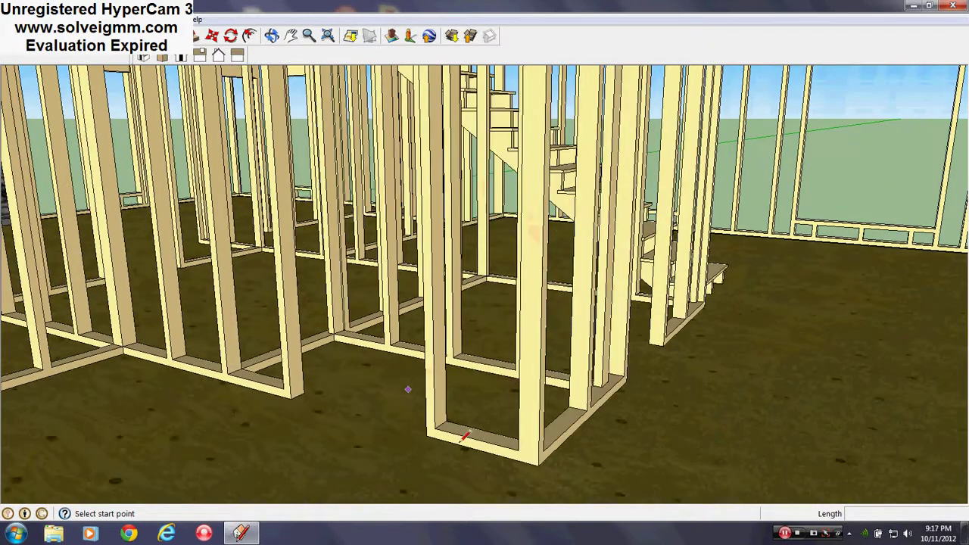
pyautogui.moveTo(461, 441); pyautogui.dragTo(488, 421, button='middle')
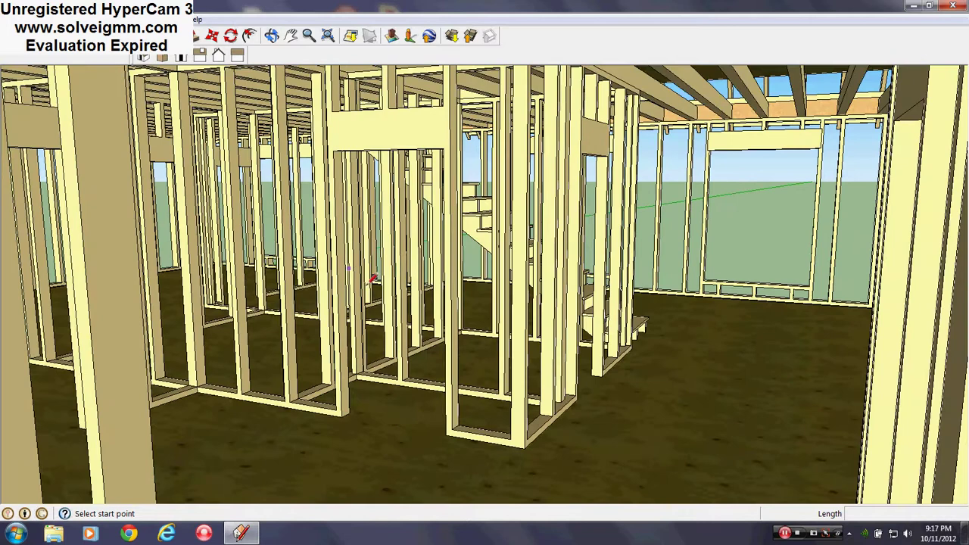
pyautogui.moveTo(402, 283)
pyautogui.mouseDown(button='middle')
pyautogui.moveTo(331, 313)
pyautogui.moveTo(434, 365)
pyautogui.moveTo(723, 319)
pyautogui.moveTo(459, 363)
pyautogui.moveTo(479, 404)
pyautogui.moveTo(383, 429)
pyautogui.mouseUp(button='middle')
pyautogui.moveTo(437, 449); pyautogui.dragTo(505, 372, button='middle')
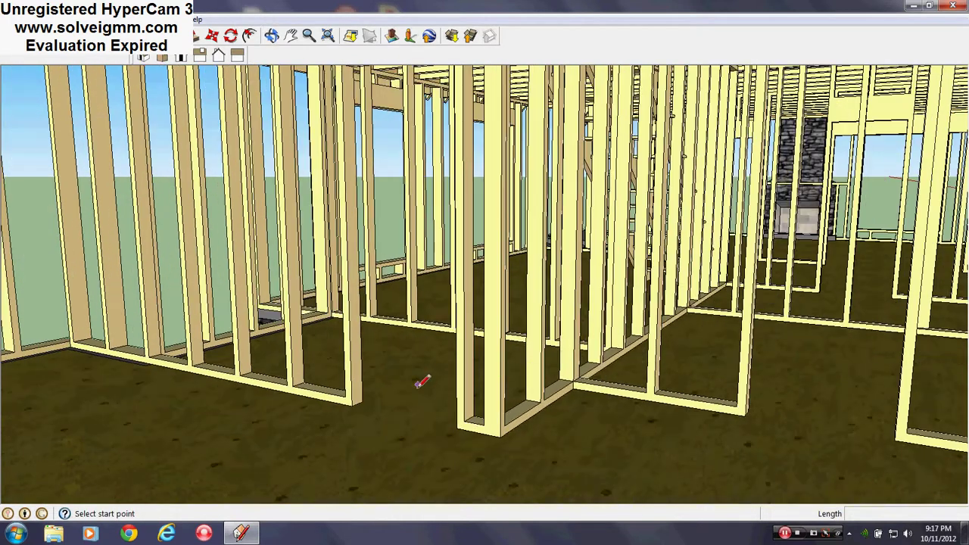
pyautogui.scroll(-2, 421, 382)
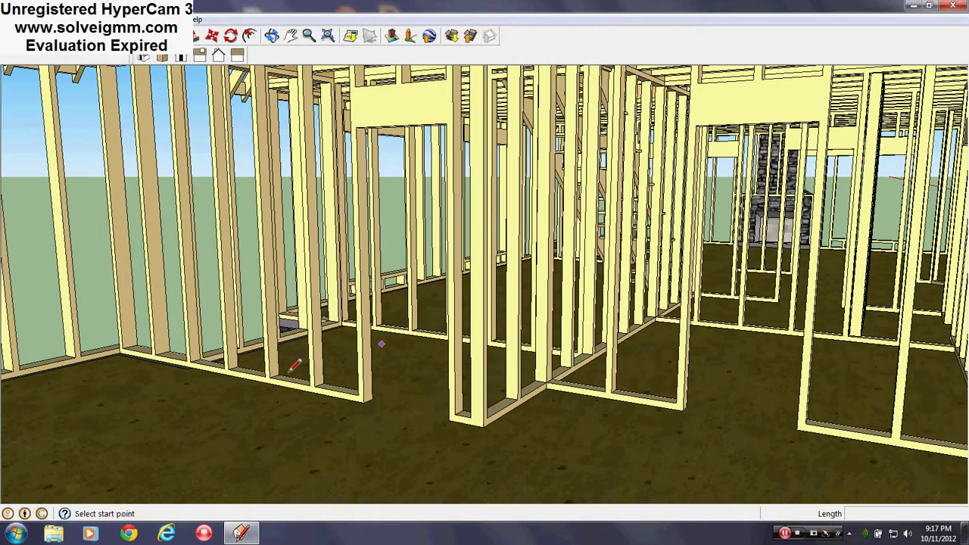
# - Examine the ground-floor partitions and framed window opening, and the outer edge of the second-floor deck
pyautogui.scroll(2, 106, 401)
pyautogui.moveTo(634, 398); pyautogui.dragTo(353, 411, button='middle')
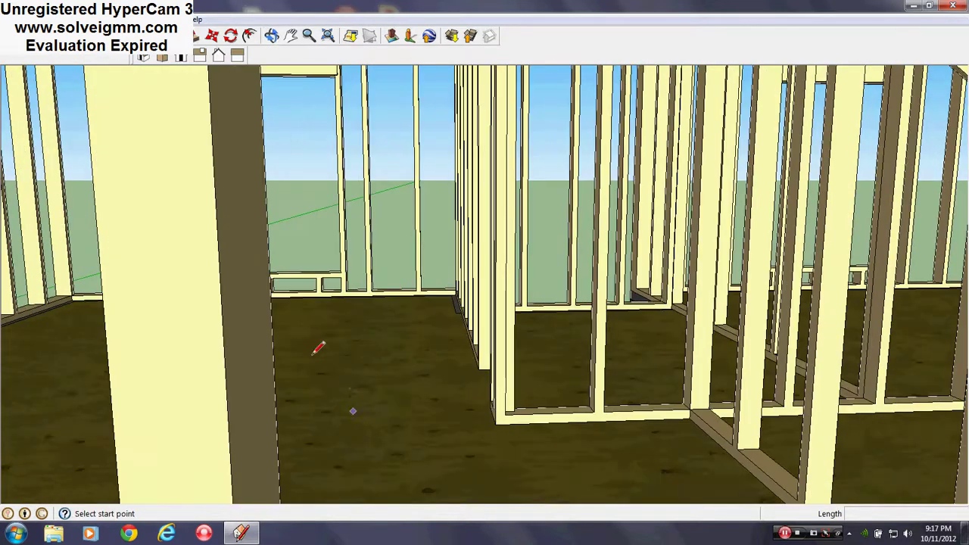
pyautogui.scroll(1, 318, 349)
pyautogui.moveTo(318, 349)
pyautogui.keyDown('shift'); pyautogui.mouseDown(button='middle')
pyautogui.moveTo(473, 363)
pyautogui.moveTo(635, 447)
pyautogui.moveTo(521, 433)
pyautogui.moveTo(96, 424)
pyautogui.moveTo(9, 392)
pyautogui.mouseUp(button='middle'); pyautogui.keyUp('shift')
pyautogui.keyDown('shift'); pyautogui.moveTo(288, 340); pyautogui.dragTo(492, 439, button='middle'); pyautogui.keyUp('shift')
pyautogui.scroll(2, 629, 232)
pyautogui.moveTo(629, 232)
pyautogui.mouseDown(button='middle')
pyautogui.moveTo(152, 174)
pyautogui.moveTo(23, 219)
pyautogui.mouseUp(button='middle')
pyautogui.scroll(-3, 371, 307)
pyautogui.scroll(4, 517, 251)
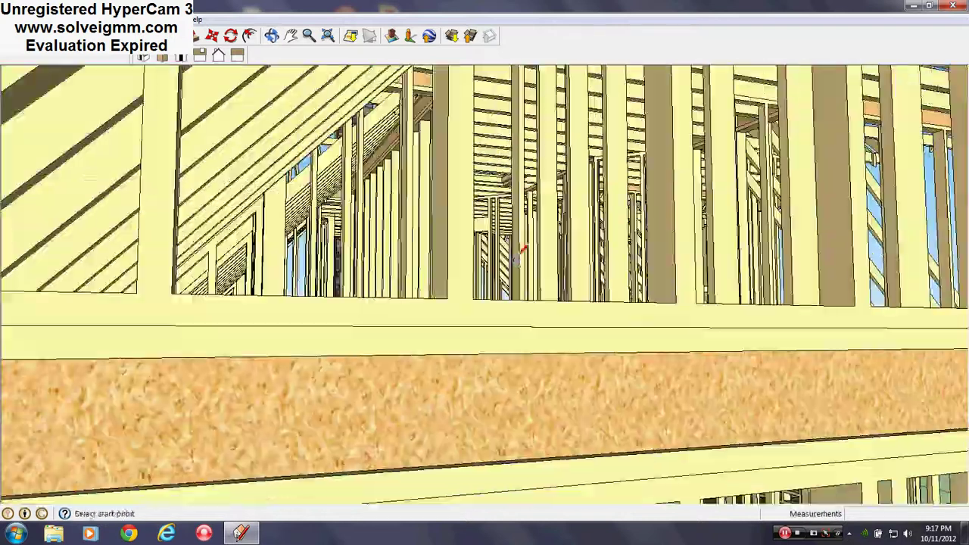
# - Inspect the exterior framing on the porch side, including the dormers, lean-to rafters, stone chimney and entry steps
pyautogui.scroll(-3, 518, 251)
pyautogui.scroll(2, 438, 268)
pyautogui.moveTo(438, 268)
pyautogui.mouseDown(button='middle')
pyautogui.moveTo(325, 195)
pyautogui.moveTo(305, 245)
pyautogui.moveTo(600, 325)
pyautogui.mouseUp(button='middle')
pyautogui.scroll(-5, 429, 317)
pyautogui.moveTo(191, 313)
pyautogui.mouseDown(button='middle')
pyautogui.moveTo(435, 341)
pyautogui.moveTo(478, 364)
pyautogui.mouseUp(button='middle')
pyautogui.scroll(-4, 477, 364)
pyautogui.scroll(6, 871, 368)
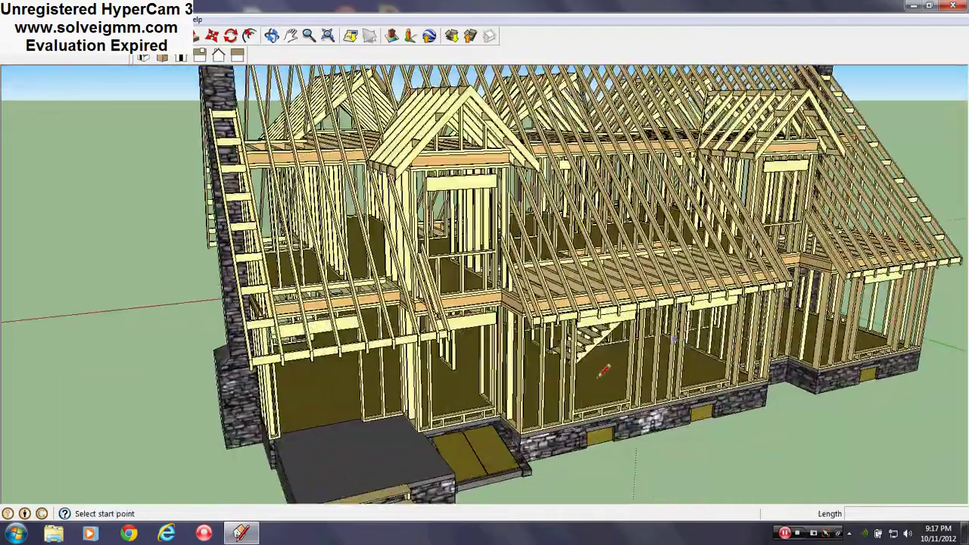
pyautogui.moveTo(604, 373); pyautogui.dragTo(688, 349, button='middle')
pyautogui.scroll(-4, 452, 383)
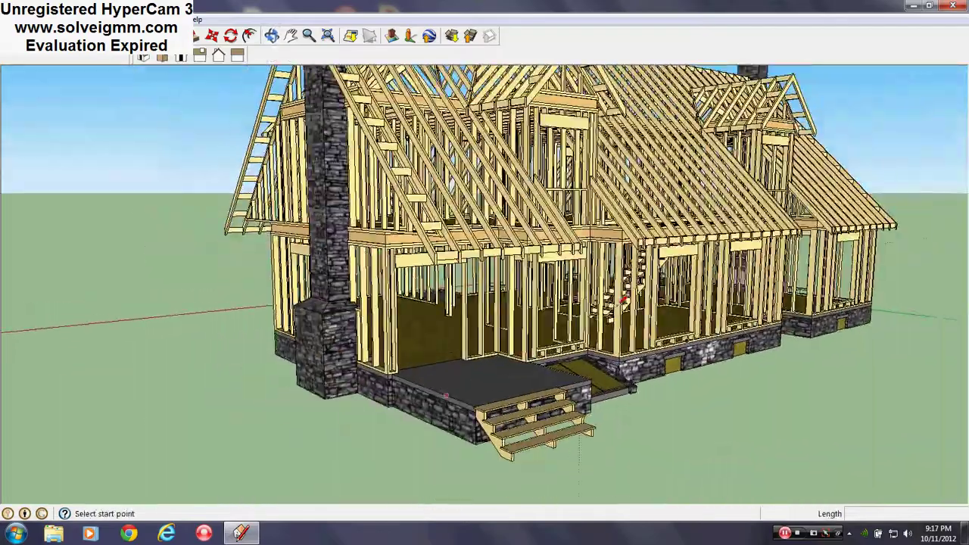
# - Inspect the chimney end of the house and the opposite facade with its three gables
pyautogui.scroll(6, 605, 325)
pyautogui.moveTo(596, 352)
pyautogui.mouseDown(button='middle')
pyautogui.moveTo(674, 340)
pyautogui.moveTo(651, 348)
pyautogui.moveTo(698, 359)
pyautogui.mouseUp(button='middle')
pyautogui.scroll(-4, 547, 350)
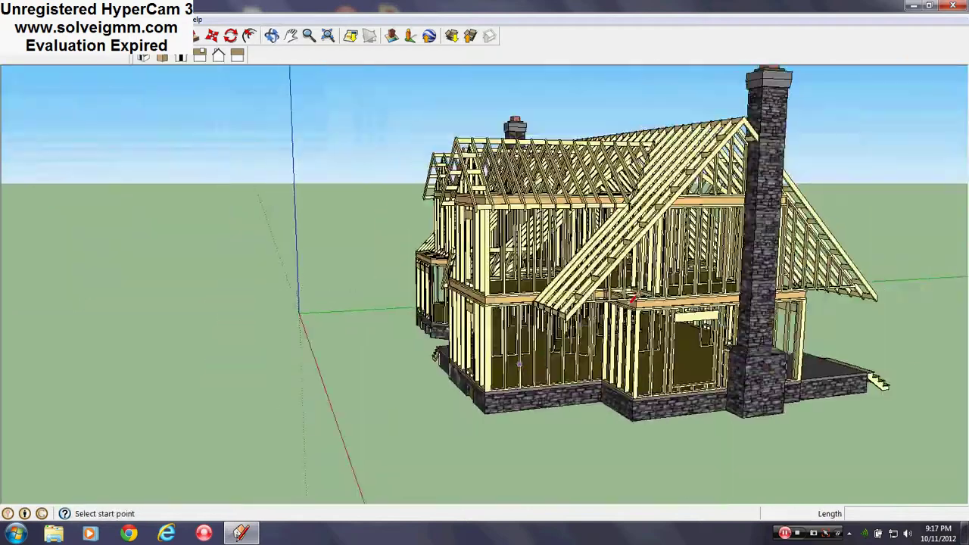
pyautogui.moveTo(643, 299); pyautogui.dragTo(785, 294, button='middle')
pyautogui.scroll(-3, 484, 337)
pyautogui.scroll(7, 598, 303)
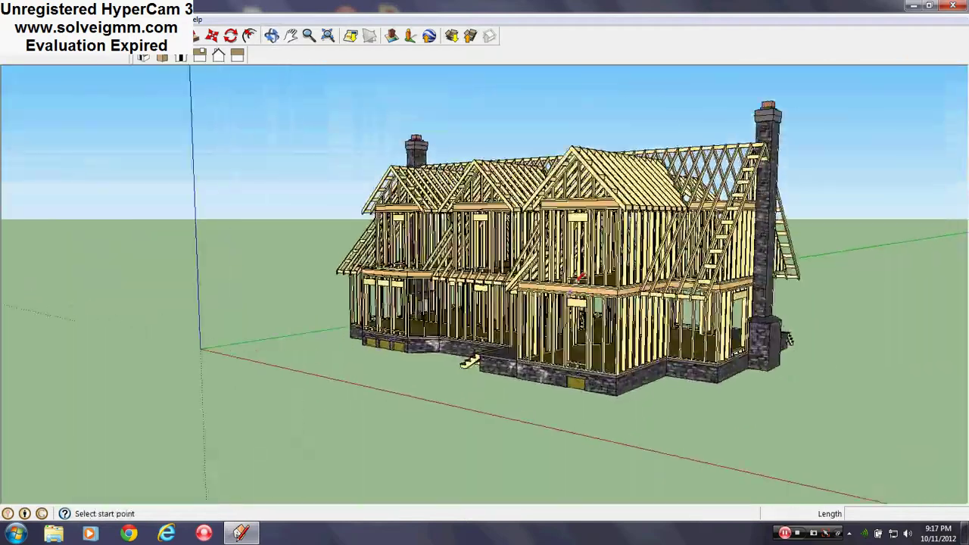
pyautogui.moveTo(704, 301); pyautogui.dragTo(755, 298, button='middle')
pyautogui.scroll(-7, 545, 320)
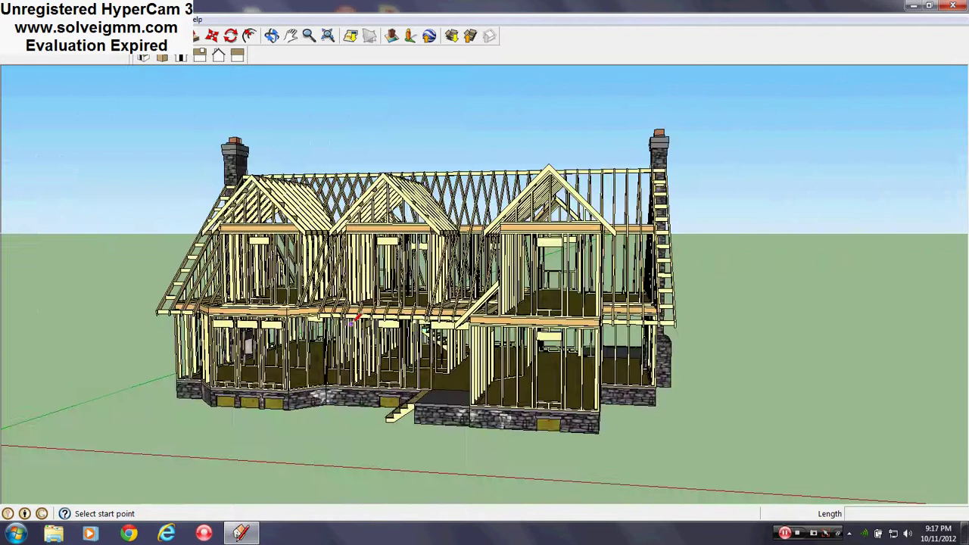
# - Examine the gable roofs from above and the floor joists meeting the second-floor wall plate
pyautogui.moveTo(358, 320)
pyautogui.mouseDown(button='middle')
pyautogui.moveTo(555, 323)
pyautogui.moveTo(419, 445)
pyautogui.moveTo(420, 458)
pyautogui.mouseUp(button='middle')
pyautogui.scroll(8, 468, 381)
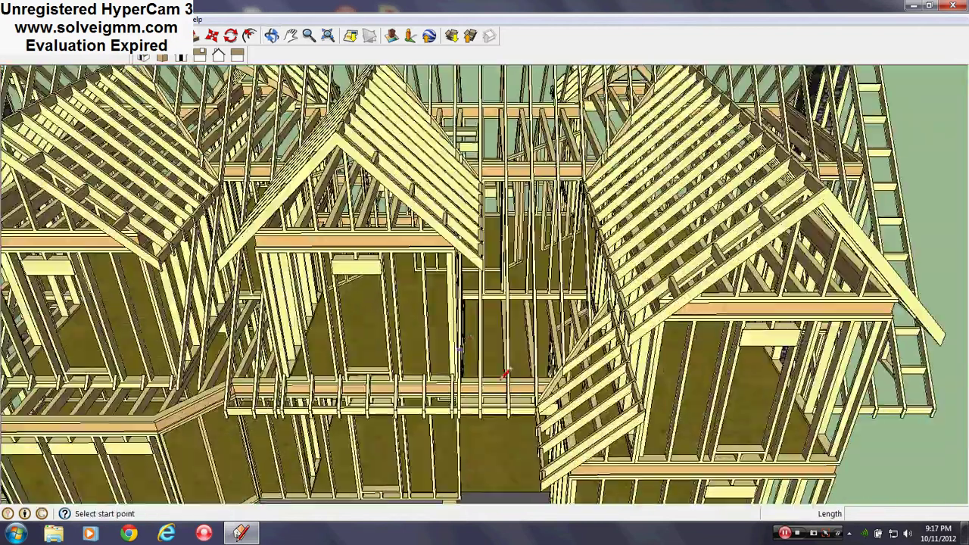
pyautogui.moveTo(467, 382)
pyautogui.mouseDown(button='middle')
pyautogui.moveTo(459, 393)
pyautogui.moveTo(398, 386)
pyautogui.mouseUp(button='middle')
pyautogui.scroll(3, 619, 212)
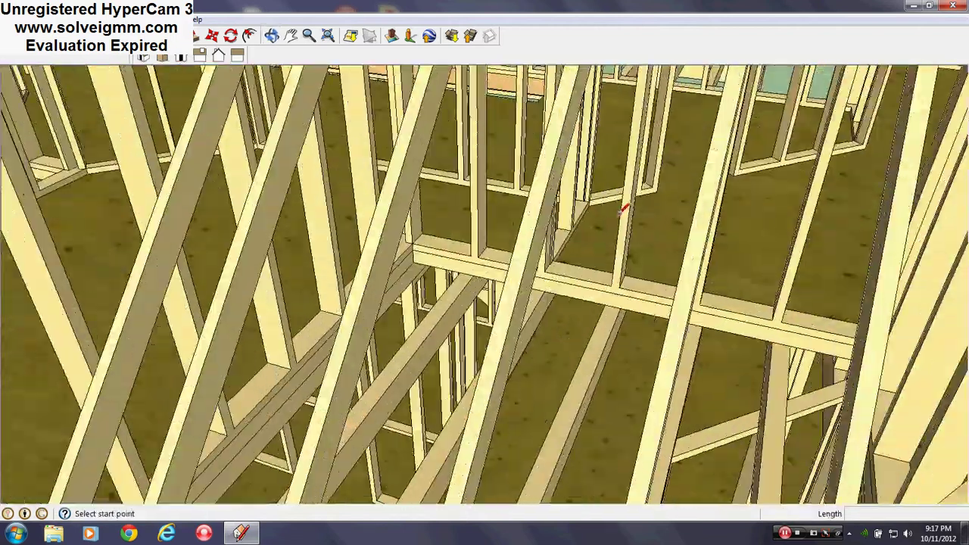
pyautogui.moveTo(591, 252)
pyautogui.mouseDown(button='middle')
pyautogui.moveTo(580, 199)
pyautogui.moveTo(566, 252)
pyautogui.mouseUp(button='middle')
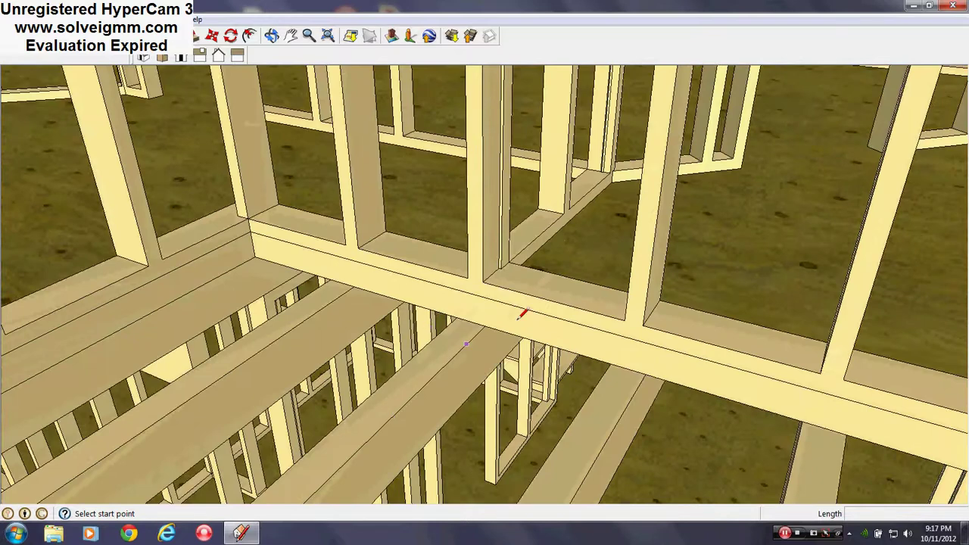
# - Inspect the staircase from below and follow it up through its opening to the second floor
pyautogui.moveTo(519, 314)
pyautogui.mouseDown(button='middle')
pyautogui.moveTo(569, 134)
pyautogui.moveTo(563, 62)
pyautogui.mouseUp(button='middle')
pyautogui.moveTo(809, 377)
pyautogui.mouseDown(button='middle')
pyautogui.moveTo(650, 143)
pyautogui.moveTo(315, 222)
pyautogui.moveTo(417, 249)
pyautogui.moveTo(389, 199)
pyautogui.moveTo(423, 273)
pyautogui.moveTo(396, 297)
pyautogui.moveTo(567, 371)
pyautogui.moveTo(638, 449)
pyautogui.moveTo(533, 235)
pyautogui.moveTo(787, 272)
pyautogui.moveTo(855, 300)
pyautogui.mouseUp(button='middle')
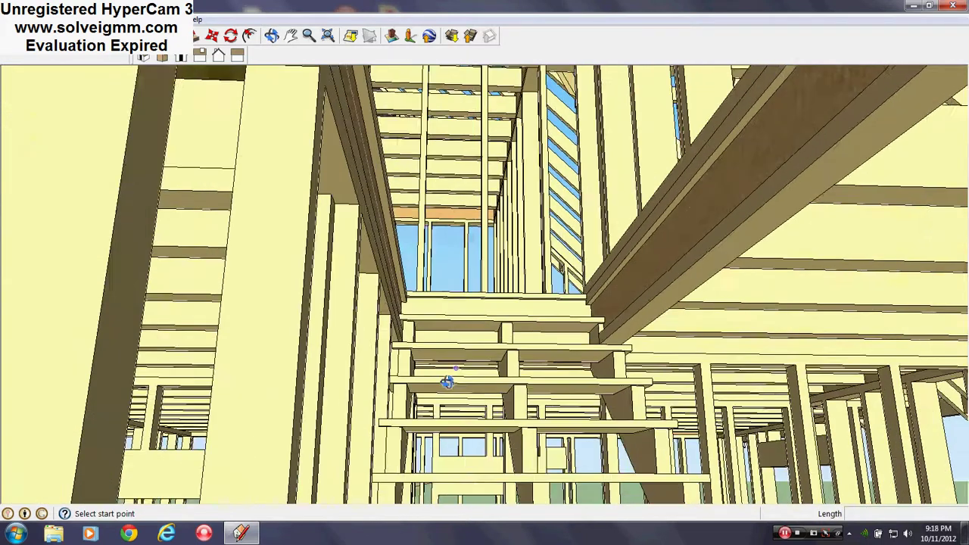
pyautogui.moveTo(448, 383); pyautogui.dragTo(416, 408, button='middle')
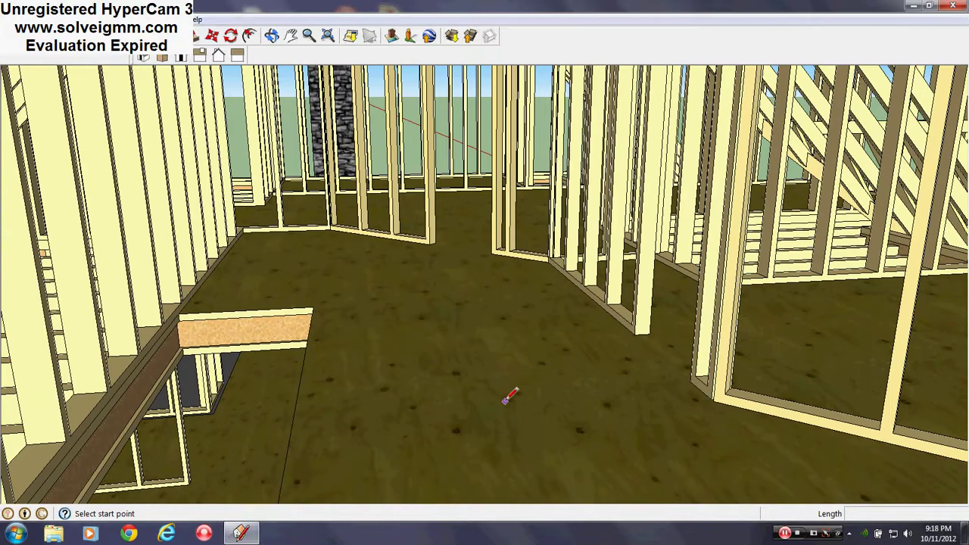
# - Examine the second-floor hallway walls, door headers and ceiling joists through to the room with the stone chimney
pyautogui.moveTo(631, 341)
pyautogui.mouseDown(button='middle')
pyautogui.moveTo(613, 459)
pyautogui.moveTo(662, 441)
pyautogui.moveTo(611, 466)
pyautogui.mouseUp(button='middle')
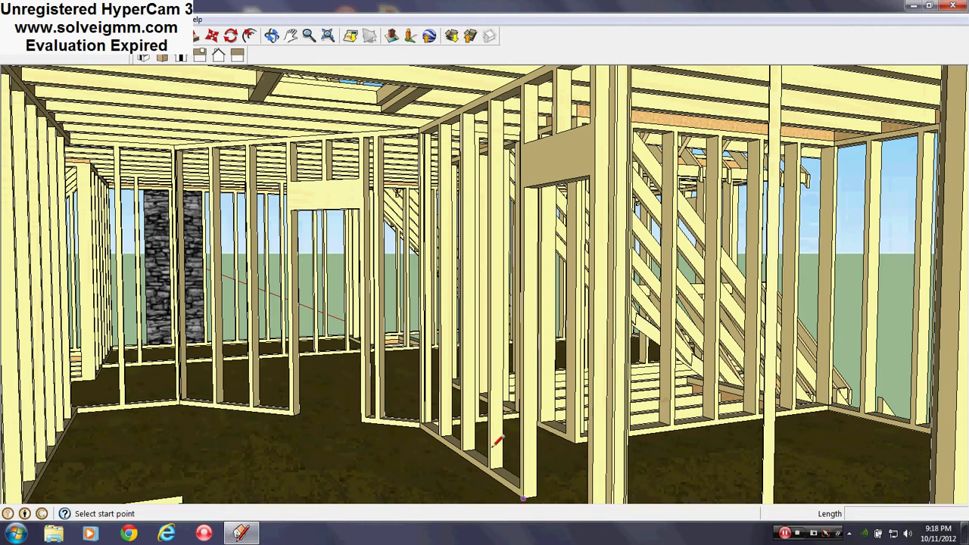
pyautogui.moveTo(497, 441); pyautogui.dragTo(684, 410, button='middle')
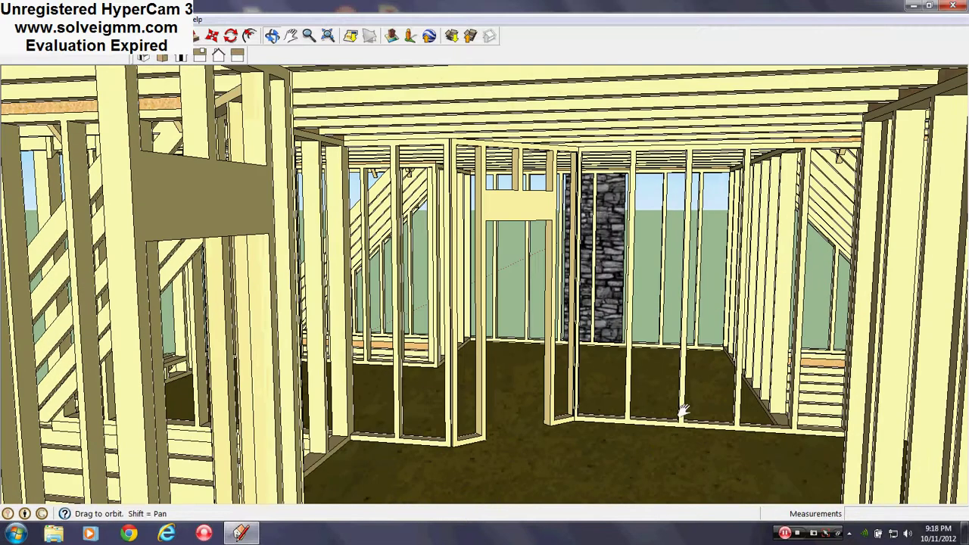
pyautogui.moveTo(659, 451); pyautogui.dragTo(656, 441, button='middle')
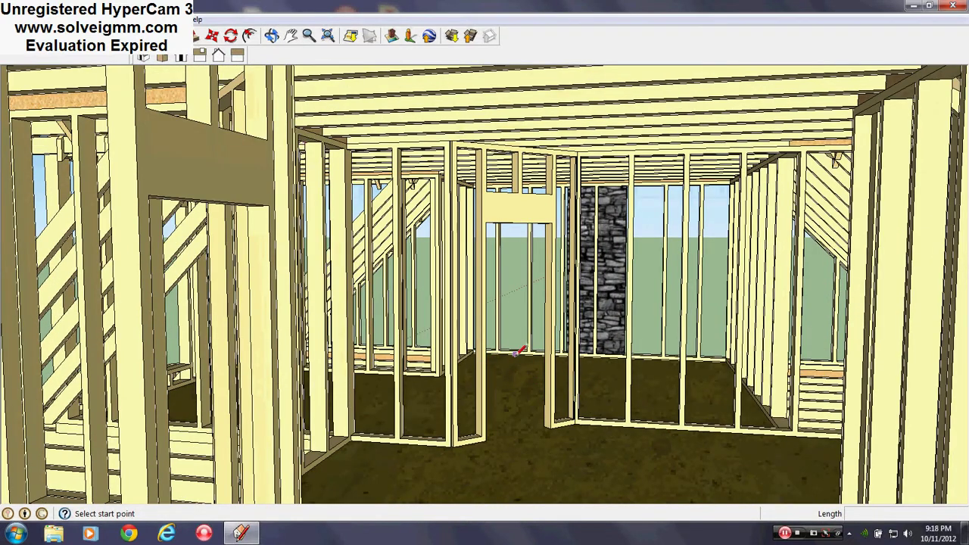
pyautogui.scroll(6, 520, 352)
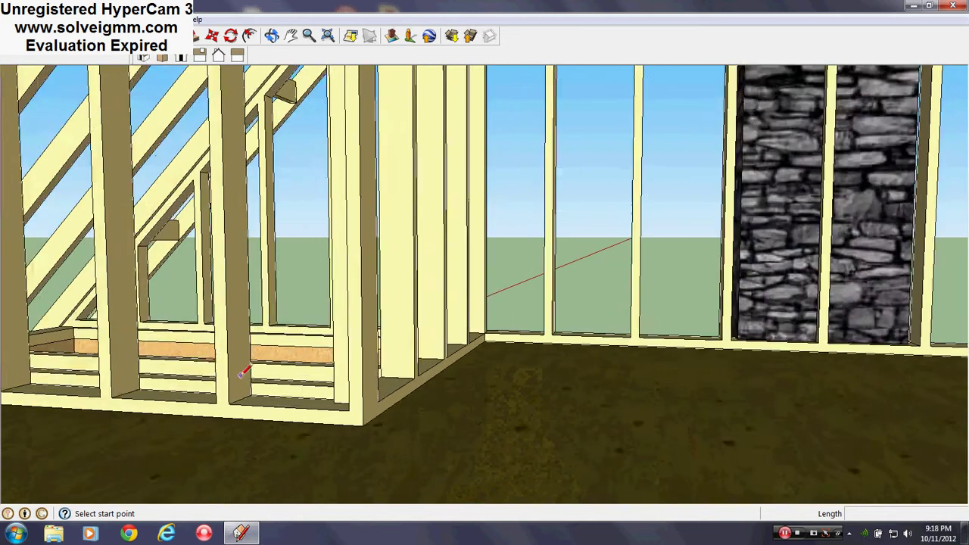
# - Inspect the second-floor room beside the sloping rafters, including its stud walls and framed window opening
pyautogui.moveTo(393, 435)
pyautogui.mouseDown(button='middle')
pyautogui.moveTo(378, 448)
pyautogui.moveTo(19, 417)
pyautogui.mouseUp(button='middle')
pyautogui.moveTo(156, 371)
pyautogui.mouseDown(button='middle')
pyautogui.moveTo(580, 450)
pyautogui.moveTo(467, 458)
pyautogui.mouseUp(button='middle')
pyautogui.scroll(-3, 467, 455)
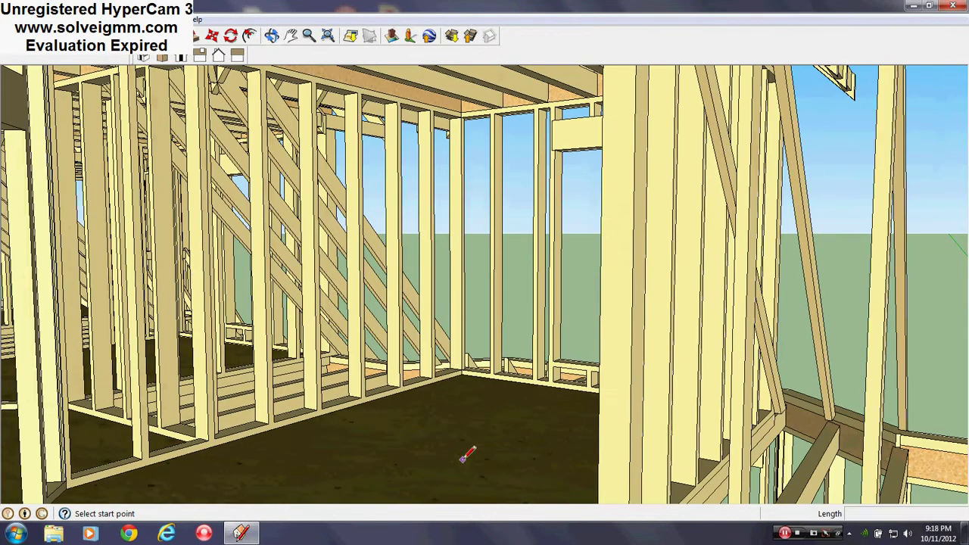
pyautogui.scroll(1, 190, 275)
pyautogui.scroll(2, 441, 359)
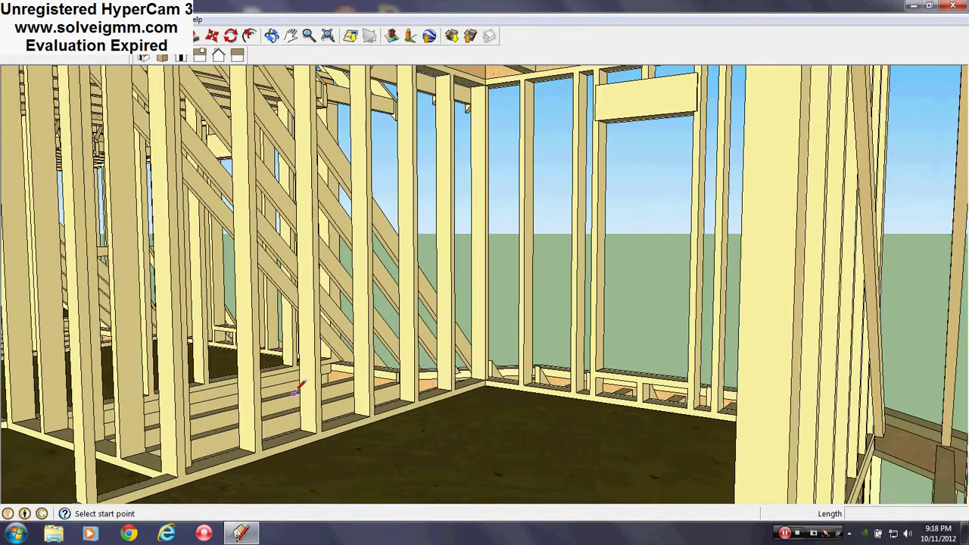
pyautogui.scroll(-3, 293, 392)
pyautogui.scroll(1, 592, 277)
pyautogui.moveTo(593, 277)
pyautogui.mouseDown(button='middle')
pyautogui.moveTo(644, 322)
pyautogui.moveTo(704, 344)
pyautogui.mouseUp(button='middle')
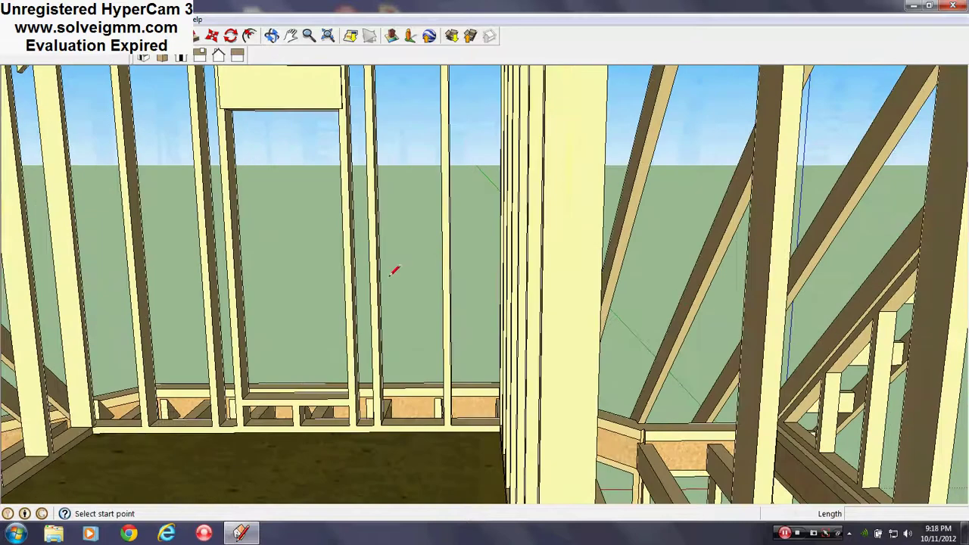
# - Examine the room's corner studs and sloping rafters, and the exposed joists behind the wall near the stone chimney
pyautogui.keyDown('shift'); pyautogui.moveTo(390, 278); pyautogui.dragTo(432, 359, button='middle'); pyautogui.keyUp('shift')
pyautogui.scroll(2, 370, 161)
pyautogui.moveTo(288, 182); pyautogui.dragTo(346, 169, button='middle')
pyautogui.keyDown('shift'); pyautogui.moveTo(609, 246); pyautogui.dragTo(367, 203, button='middle'); pyautogui.keyUp('shift')
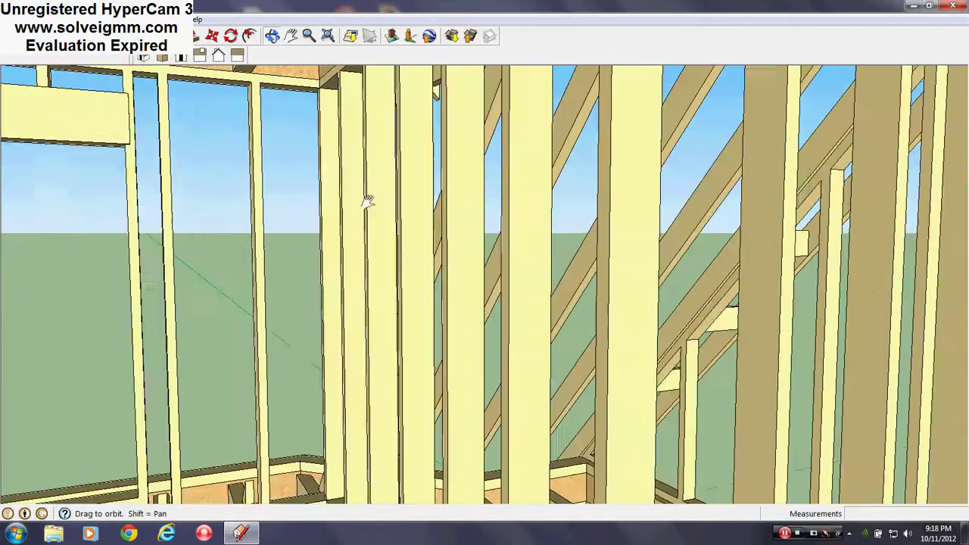
pyautogui.keyDown('shift'); pyautogui.moveTo(367, 202); pyautogui.dragTo(260, 190); pyautogui.keyUp('shift')
pyautogui.moveTo(319, 465); pyautogui.dragTo(890, 505, button='middle')
pyautogui.keyDown('shift'); pyautogui.moveTo(776, 419); pyautogui.dragTo(607, 432, button='middle'); pyautogui.keyUp('shift')
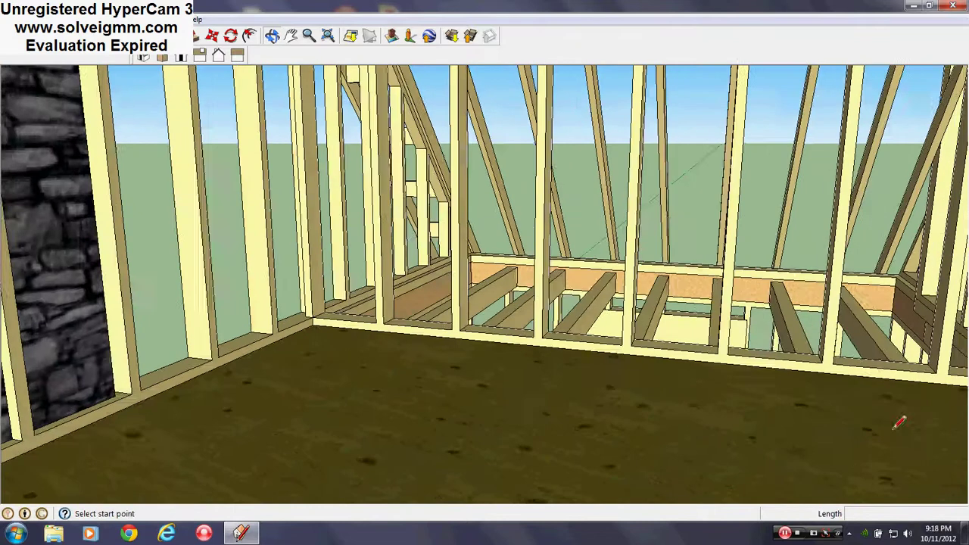
# - Inspect the stairwell opening in the second floor and the stud walls around it
pyautogui.moveTo(899, 422); pyautogui.dragTo(816, 429, button='middle')
pyautogui.moveTo(676, 430)
pyautogui.mouseDown(button='middle')
pyautogui.moveTo(521, 461)
pyautogui.moveTo(497, 432)
pyautogui.moveTo(704, 384)
pyautogui.mouseUp(button='middle')
pyautogui.scroll(3, 671, 334)
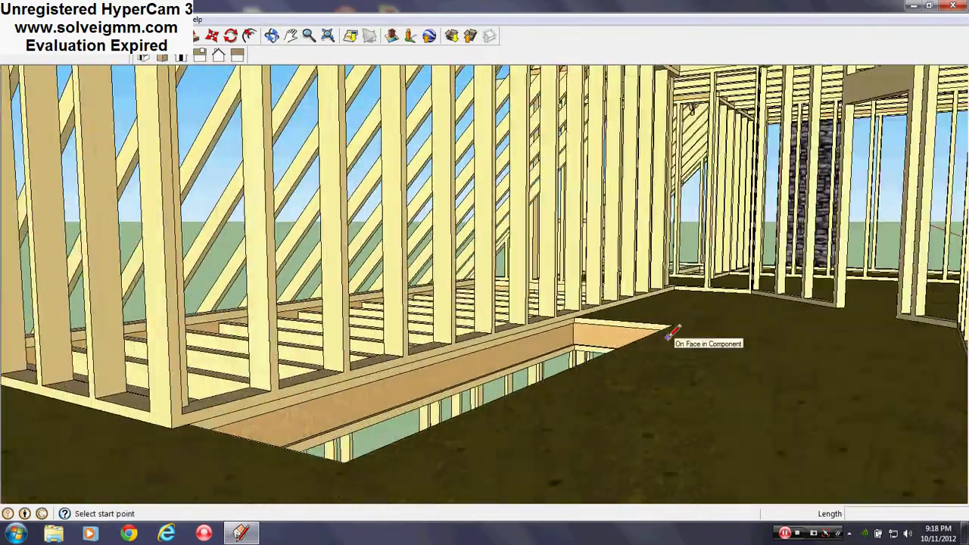
pyautogui.moveTo(596, 378); pyautogui.dragTo(698, 528, button='middle')
pyautogui.moveTo(831, 425); pyautogui.dragTo(731, 361, button='middle')
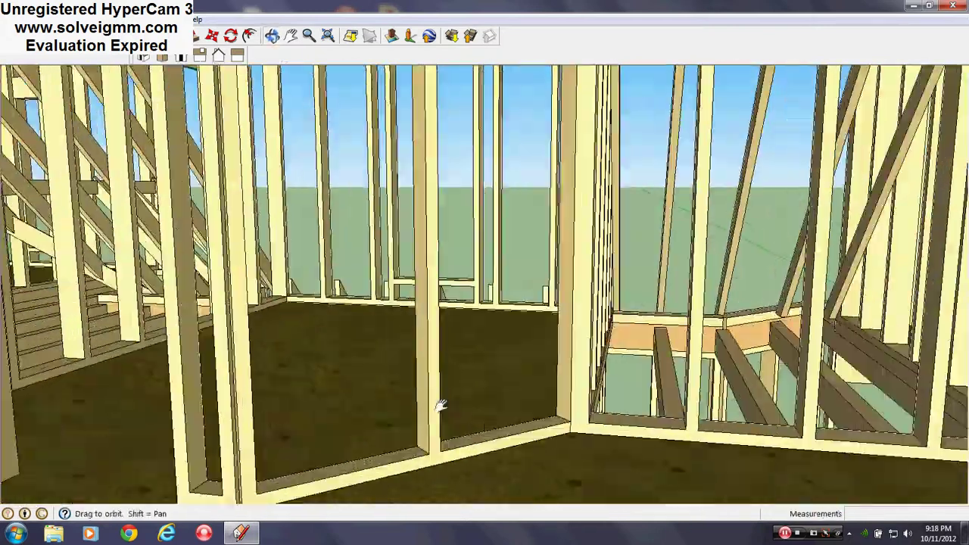
# - Examine the narrow space between the second-floor partitions and the doorway leading towards the stone chimney
pyautogui.moveTo(440, 404)
pyautogui.mouseDown(button='middle')
pyautogui.moveTo(540, 404)
pyautogui.moveTo(479, 399)
pyautogui.moveTo(467, 320)
pyautogui.moveTo(410, 379)
pyautogui.moveTo(169, 396)
pyautogui.moveTo(461, 342)
pyautogui.moveTo(446, 361)
pyautogui.moveTo(591, 399)
pyautogui.mouseUp(button='middle')
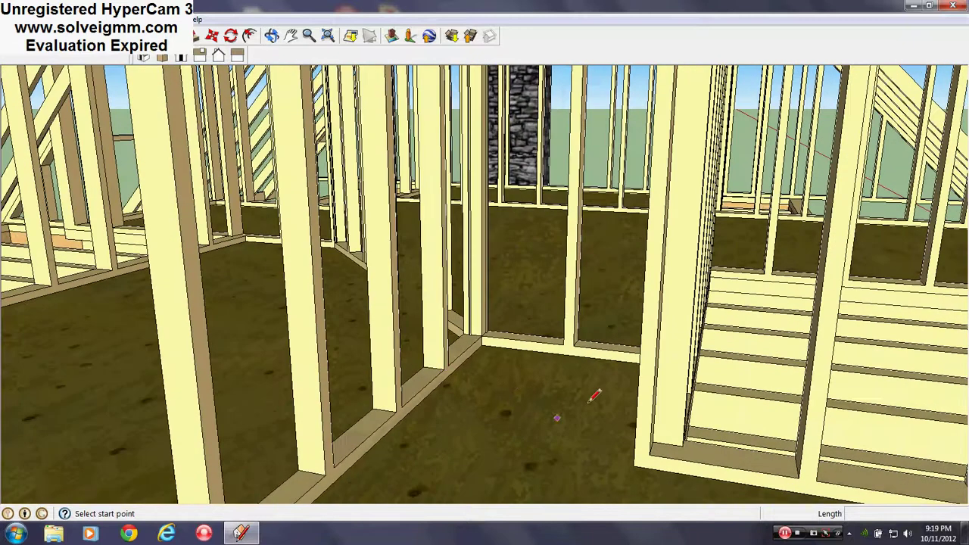
pyautogui.moveTo(458, 393); pyautogui.dragTo(557, 439, button='middle')
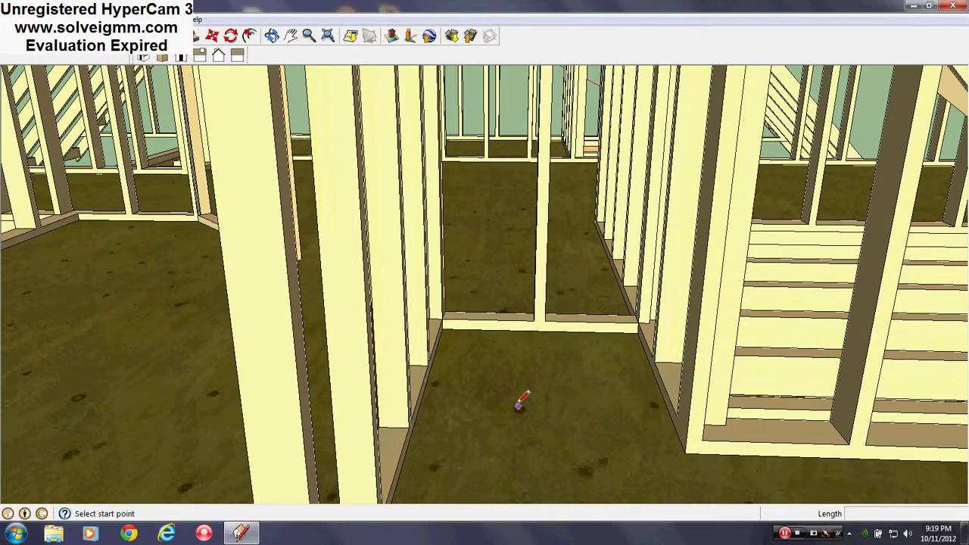
pyautogui.moveTo(518, 407); pyautogui.dragTo(669, 354, button='middle')
pyautogui.moveTo(631, 463)
pyautogui.mouseDown(button='middle')
pyautogui.moveTo(605, 443)
pyautogui.moveTo(378, 454)
pyautogui.moveTo(390, 447)
pyautogui.mouseUp(button='middle')
pyautogui.scroll(3, 471, 319)
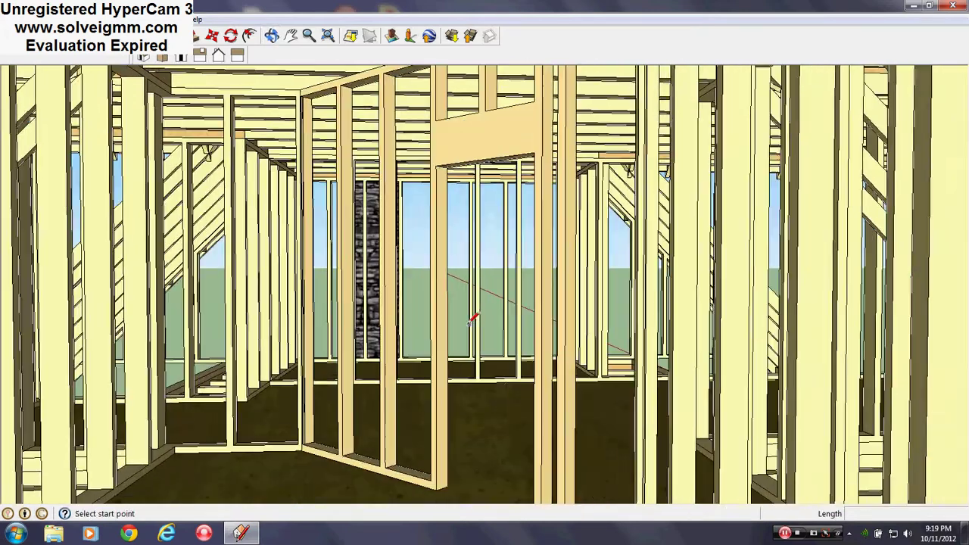
pyautogui.scroll(5, 501, 389)
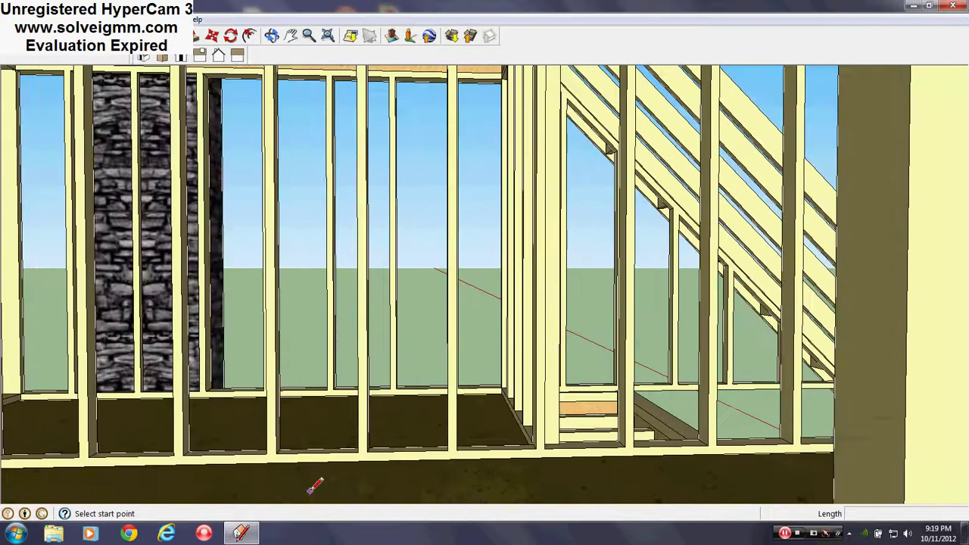
# - Inspect the gable room's framed window wall and measure along the base of that wall with the Line tool
pyautogui.moveTo(313, 480)
pyautogui.mouseDown(button='middle')
pyautogui.moveTo(490, 511)
pyautogui.moveTo(693, 477)
pyautogui.mouseUp(button='middle')
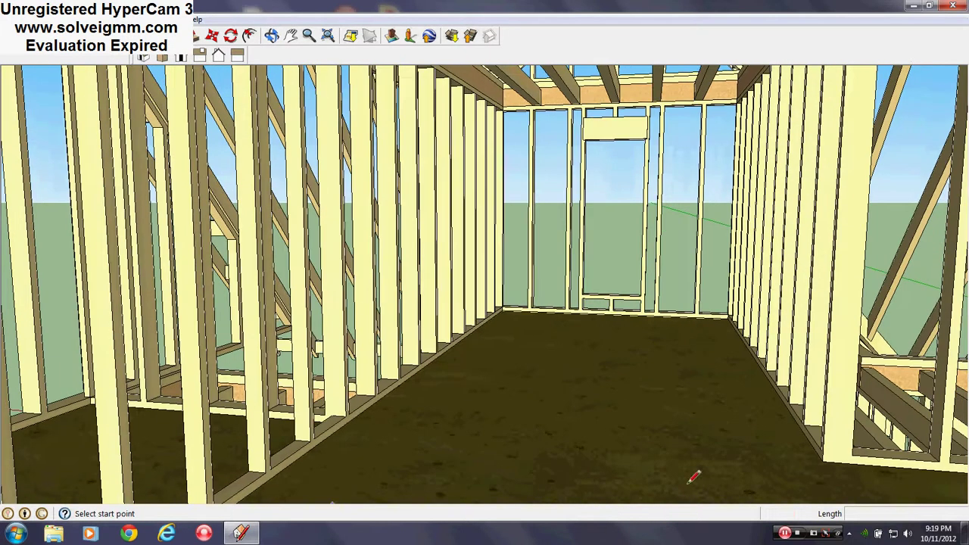
pyautogui.scroll(2, 532, 304)
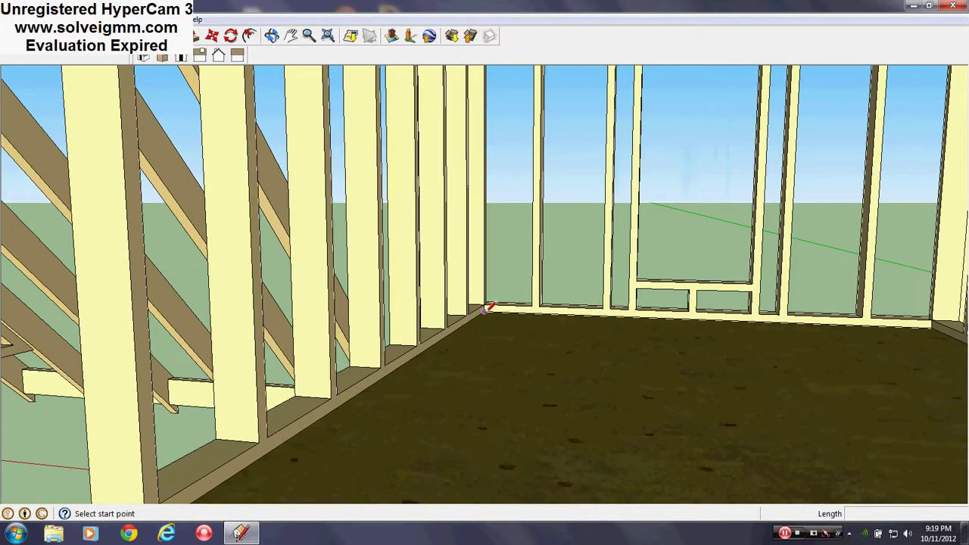
pyautogui.keyDown('shift'); pyautogui.moveTo(648, 387); pyautogui.dragTo(473, 496, button='middle'); pyautogui.keyUp('shift')
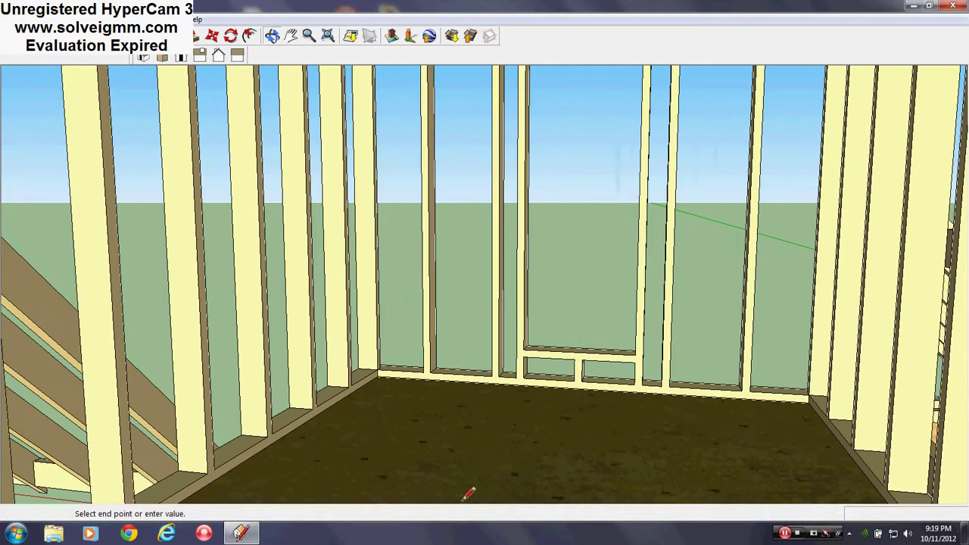
pyautogui.click(808, 403)
pyautogui.scroll(2, 356, 390)
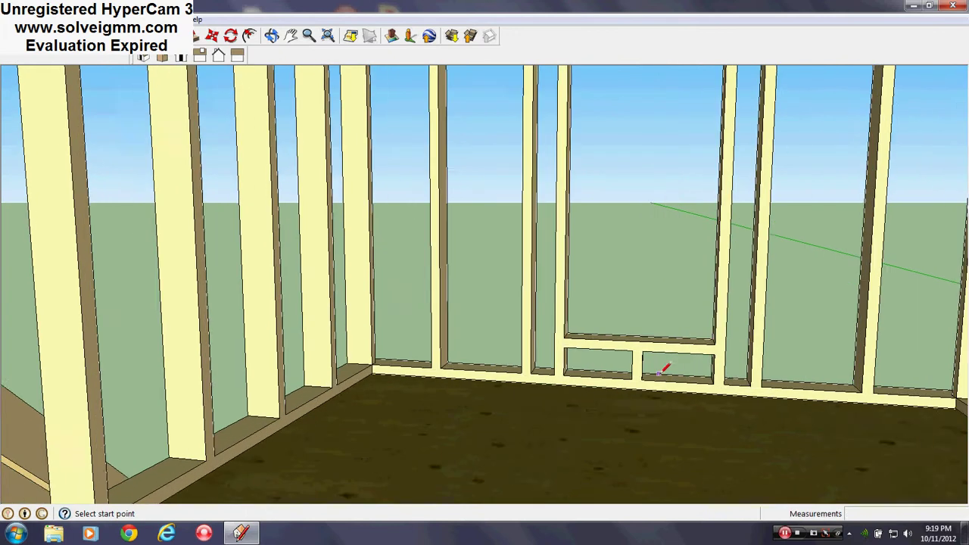
# - Look in through the gable window framing along the length of the second-floor room to its far window opening
pyautogui.moveTo(658, 373); pyautogui.dragTo(2, 404, button='middle')
pyautogui.moveTo(532, 371); pyautogui.dragTo(354, 388, button='middle')
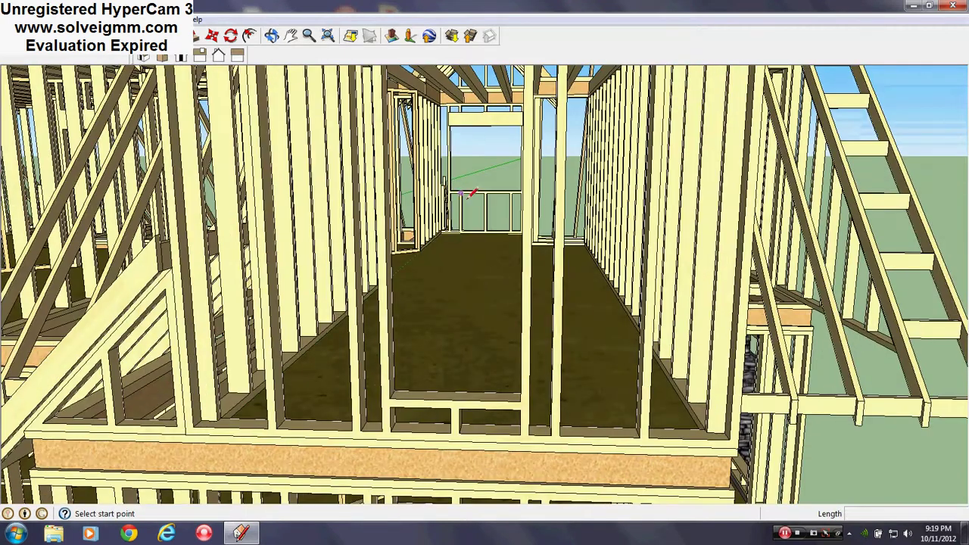
pyautogui.scroll(4, 467, 200)
pyautogui.scroll(3, 403, 222)
pyautogui.keyDown('shift'); pyautogui.moveTo(401, 225); pyautogui.dragTo(389, 268, button='middle'); pyautogui.keyUp('shift')
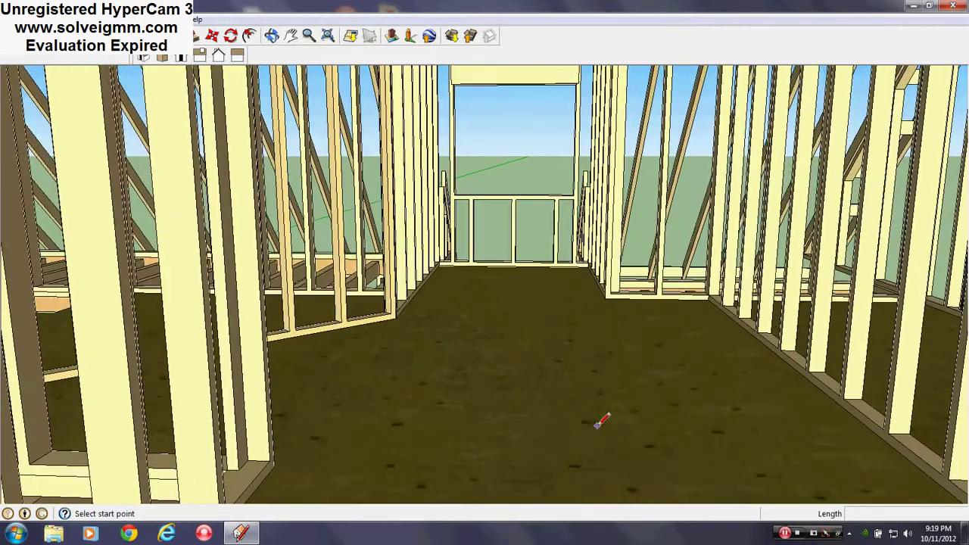
# - Examine the long room's side stud walls, overhead ceiling joists and the header above its far window
pyautogui.moveTo(600, 422); pyautogui.dragTo(556, 432, button='middle')
pyautogui.scroll(-5, 393, 374)
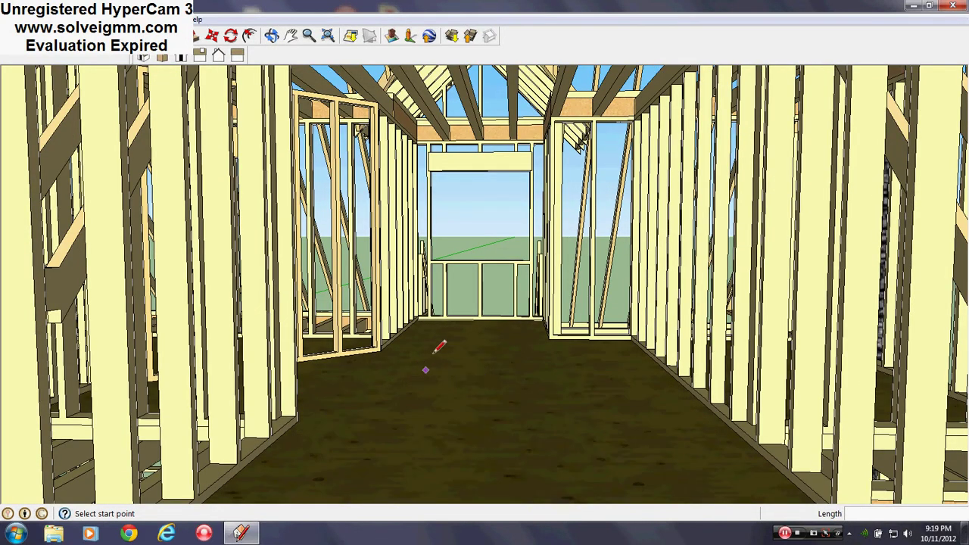
pyautogui.scroll(-3, 607, 378)
pyautogui.scroll(4, 583, 370)
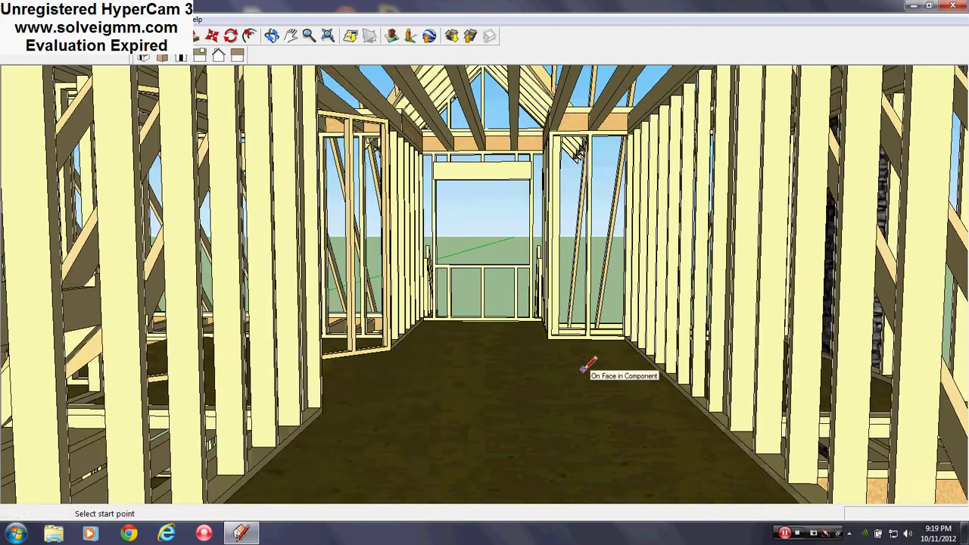
# - Examine the long second-floor room through the gable framing and its side stud wall facing the stone chimney
pyautogui.moveTo(583, 369)
pyautogui.mouseDown(button='middle')
pyautogui.moveTo(576, 395)
pyautogui.moveTo(579, 385)
pyautogui.mouseUp(button='middle')
pyautogui.scroll(-3, 576, 395)
pyautogui.scroll(-2, 579, 384)
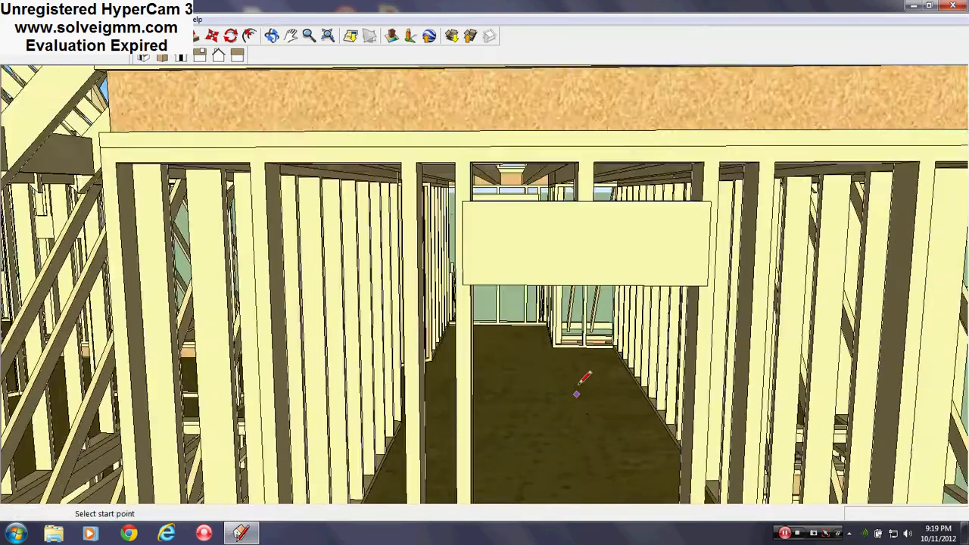
pyautogui.scroll(2, 579, 385)
pyautogui.scroll(4, 579, 384)
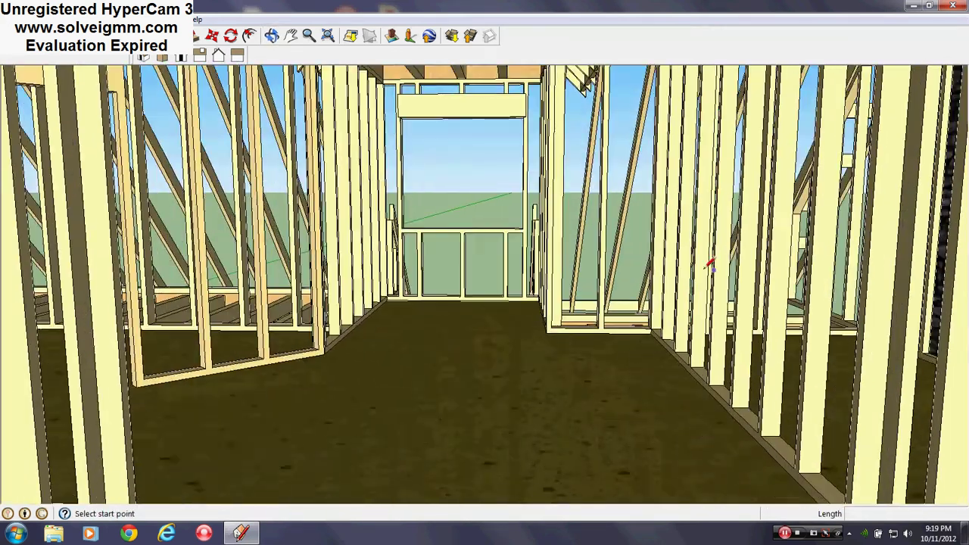
pyautogui.scroll(4, 614, 309)
pyautogui.moveTo(613, 312)
pyautogui.mouseDown(button='middle')
pyautogui.moveTo(936, 377)
pyautogui.moveTo(223, 381)
pyautogui.moveTo(504, 402)
pyautogui.moveTo(264, 398)
pyautogui.moveTo(744, 417)
pyautogui.moveTo(370, 452)
pyautogui.moveTo(800, 459)
pyautogui.moveTo(485, 404)
pyautogui.moveTo(564, 324)
pyautogui.moveTo(500, 461)
pyautogui.moveTo(711, 393)
pyautogui.mouseUp(button='middle')
pyautogui.scroll(-2, 241, 381)
pyautogui.scroll(2, 399, 371)
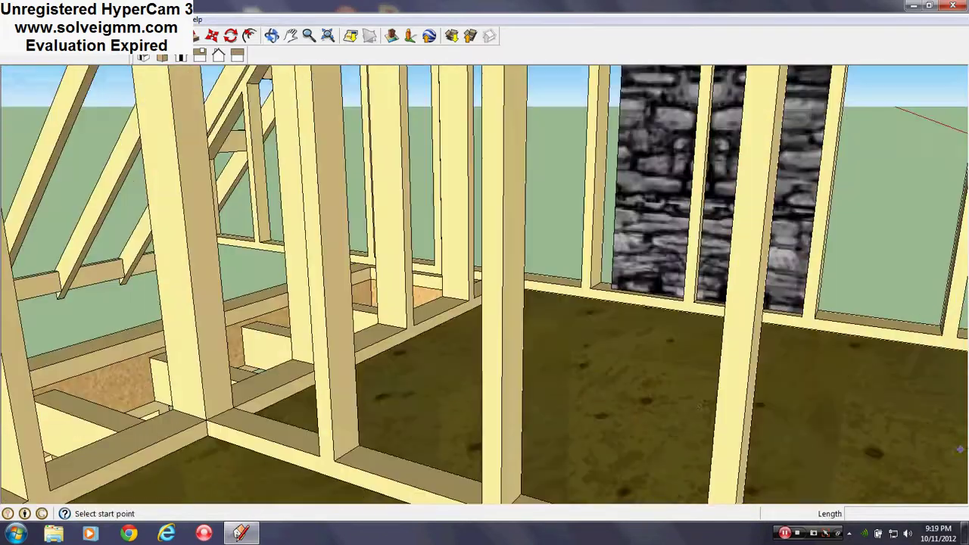
# - Inspect the stud walls around the exposed floor joists and the sloping rafters beside the second-floor rooms
pyautogui.scroll(-2, 385, 386)
pyautogui.moveTo(385, 387)
pyautogui.mouseDown(button='middle')
pyautogui.moveTo(634, 406)
pyautogui.moveTo(287, 411)
pyautogui.moveTo(566, 389)
pyautogui.moveTo(368, 393)
pyautogui.moveTo(619, 442)
pyautogui.moveTo(433, 447)
pyautogui.moveTo(536, 518)
pyautogui.mouseUp(button='middle')
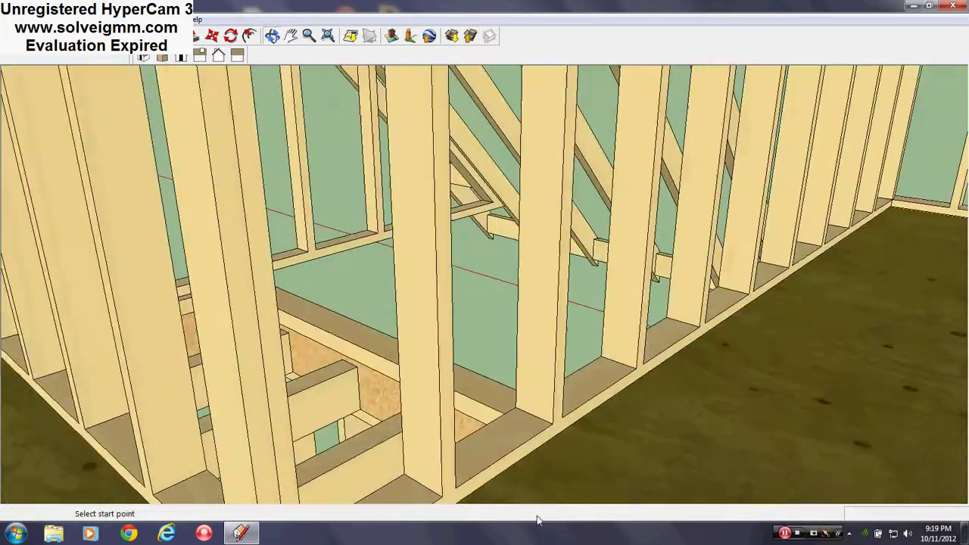
pyautogui.moveTo(723, 240); pyautogui.dragTo(691, 293, button='middle')
pyautogui.moveTo(702, 361); pyautogui.dragTo(366, 339, button='middle')
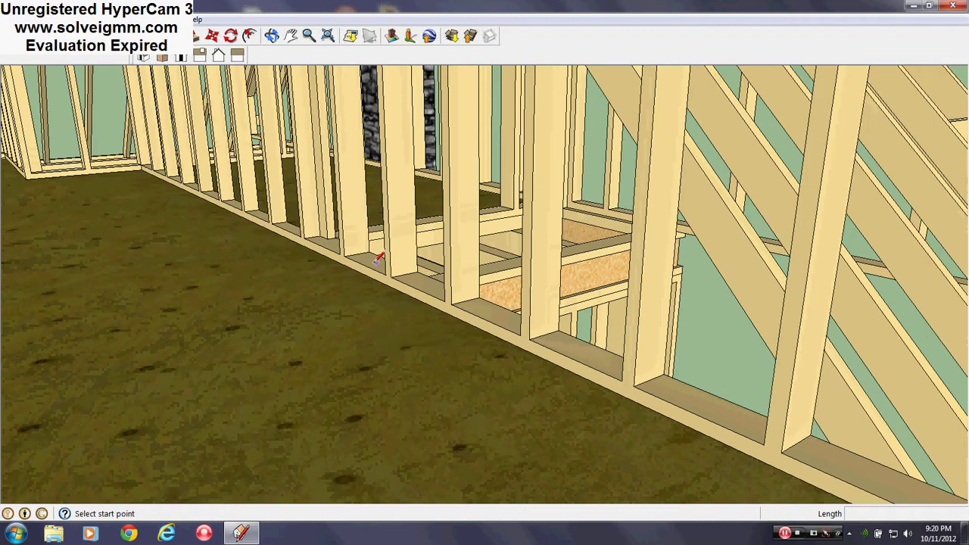
pyautogui.moveTo(379, 258)
pyautogui.mouseDown(button='middle')
pyautogui.moveTo(400, 244)
pyautogui.moveTo(580, 464)
pyautogui.moveTo(449, 400)
pyautogui.moveTo(904, 462)
pyautogui.moveTo(870, 447)
pyautogui.moveTo(839, 457)
pyautogui.moveTo(772, 452)
pyautogui.moveTo(388, 245)
pyautogui.mouseUp(button='middle')
pyautogui.moveTo(338, 321); pyautogui.dragTo(389, 335, button='middle')
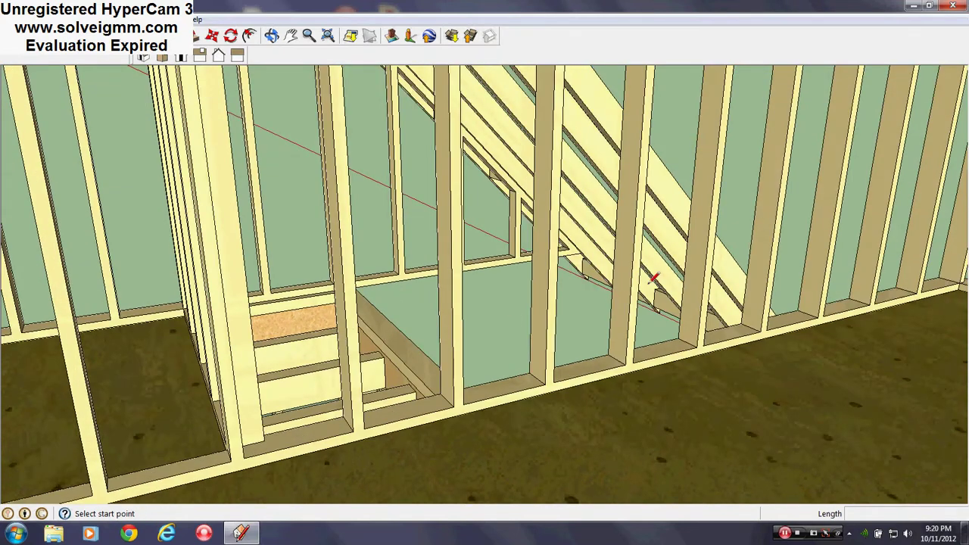
pyautogui.moveTo(677, 346); pyautogui.dragTo(329, 312, button='middle')
# - Inspect the house from outside, covering the chimney ends, the lower roof rafters above the staircase and the gable window framing
pyautogui.scroll(-10, 330, 311)
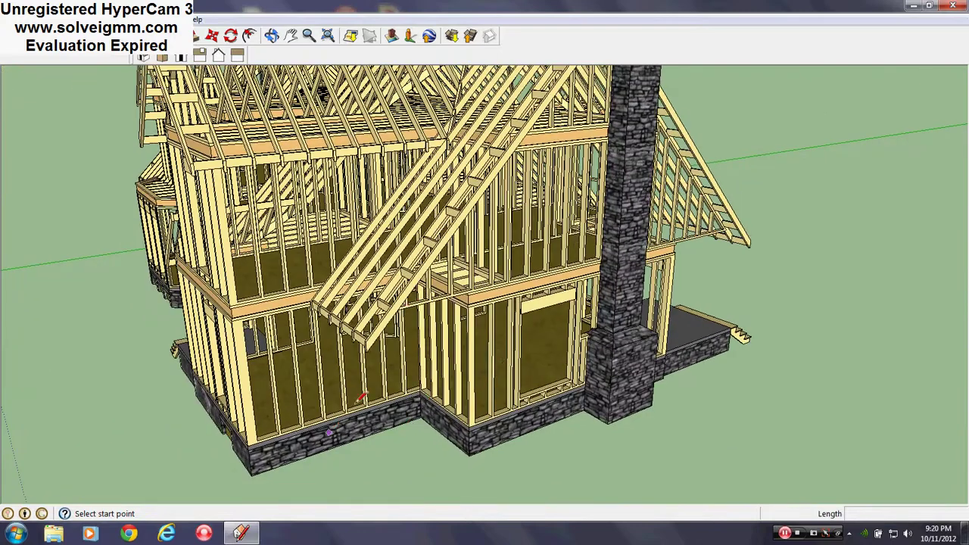
pyautogui.moveTo(537, 391)
pyautogui.mouseDown(button='middle')
pyautogui.moveTo(182, 393)
pyautogui.moveTo(491, 214)
pyautogui.mouseUp(button='middle')
pyautogui.scroll(2, 182, 393)
pyautogui.scroll(-6, 491, 215)
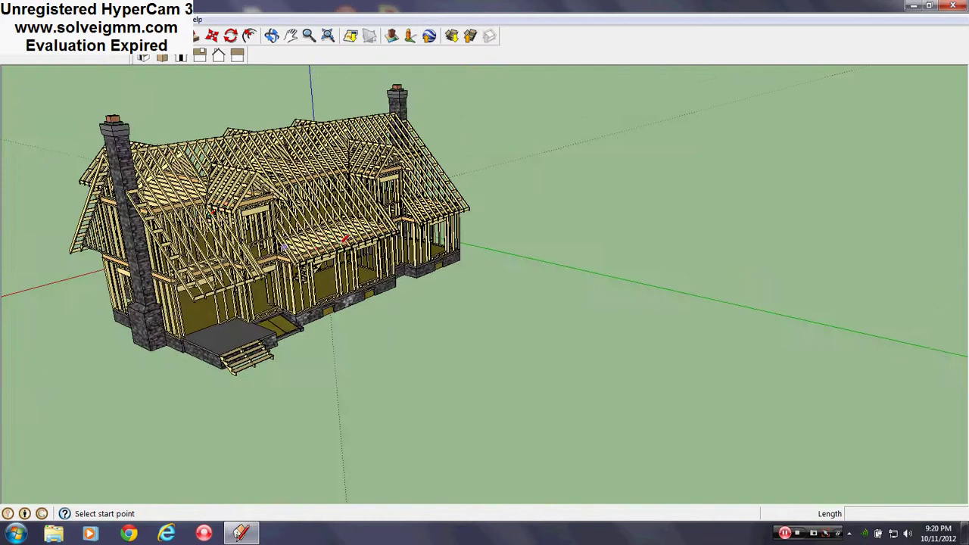
pyautogui.scroll(5, 205, 210)
pyautogui.scroll(4, 369, 212)
pyautogui.moveTo(322, 284); pyautogui.dragTo(73, 264, button='middle')
pyautogui.scroll(-4, 74, 265)
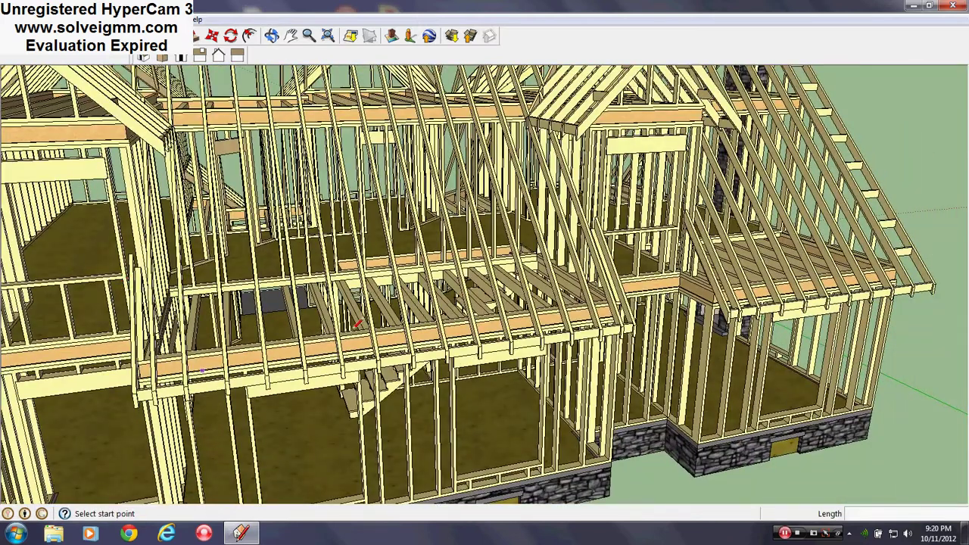
pyautogui.moveTo(643, 314); pyautogui.dragTo(454, 306, button='middle')
pyautogui.scroll(4, 686, 252)
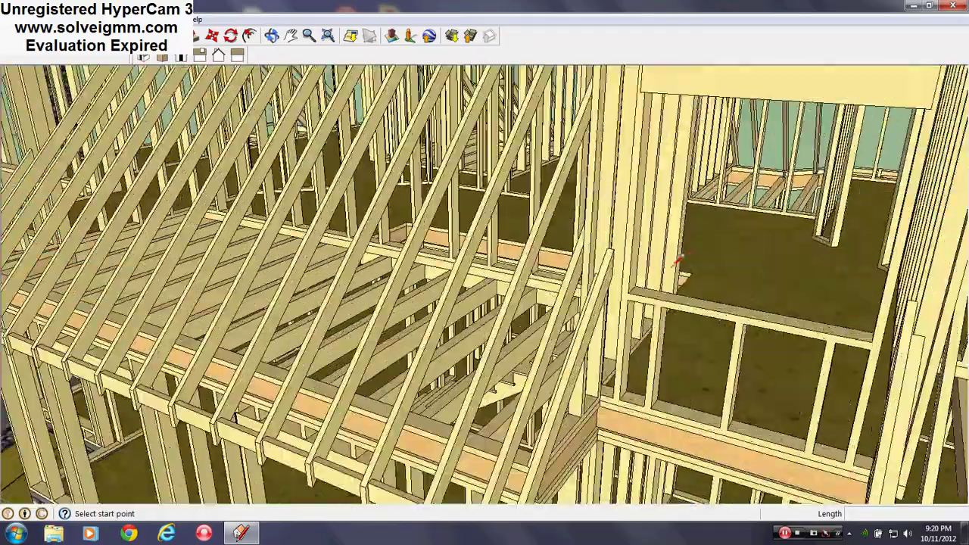
# - Examine the ground-floor rooms from inside, including the fireplace, the wide opening onto the porch slab, the headers and overhead joists
pyautogui.moveTo(679, 265); pyautogui.dragTo(632, 349, button='middle')
pyautogui.scroll(-4, 633, 349)
pyautogui.scroll(4, 291, 259)
pyautogui.moveTo(292, 259); pyautogui.dragTo(449, 213, button='middle')
pyautogui.scroll(4, 735, 318)
pyautogui.scroll(5, 716, 295)
pyautogui.scroll(6, 546, 117)
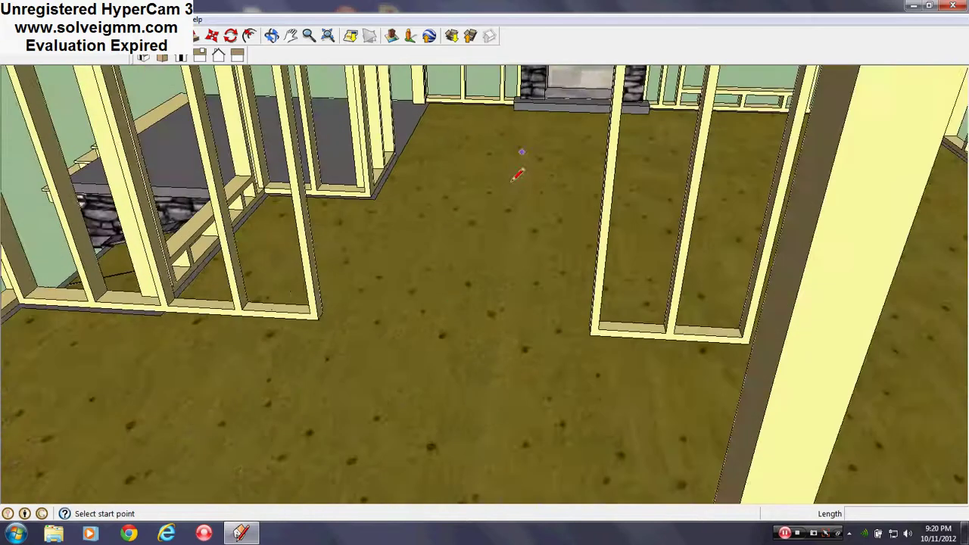
pyautogui.moveTo(506, 302); pyautogui.dragTo(486, 67, button='middle')
pyautogui.scroll(3, 531, 252)
pyautogui.moveTo(369, 226); pyautogui.dragTo(673, 223, button='middle')
pyautogui.moveTo(475, 367)
pyautogui.keyDown('shift'); pyautogui.mouseDown(button='middle')
pyautogui.moveTo(437, 292)
pyautogui.moveTo(264, 277)
pyautogui.moveTo(329, 383)
pyautogui.moveTo(447, 383)
pyautogui.moveTo(530, 348)
pyautogui.moveTo(502, 454)
pyautogui.moveTo(321, 426)
pyautogui.moveTo(342, 411)
pyautogui.mouseUp(button='middle'); pyautogui.keyUp('shift')
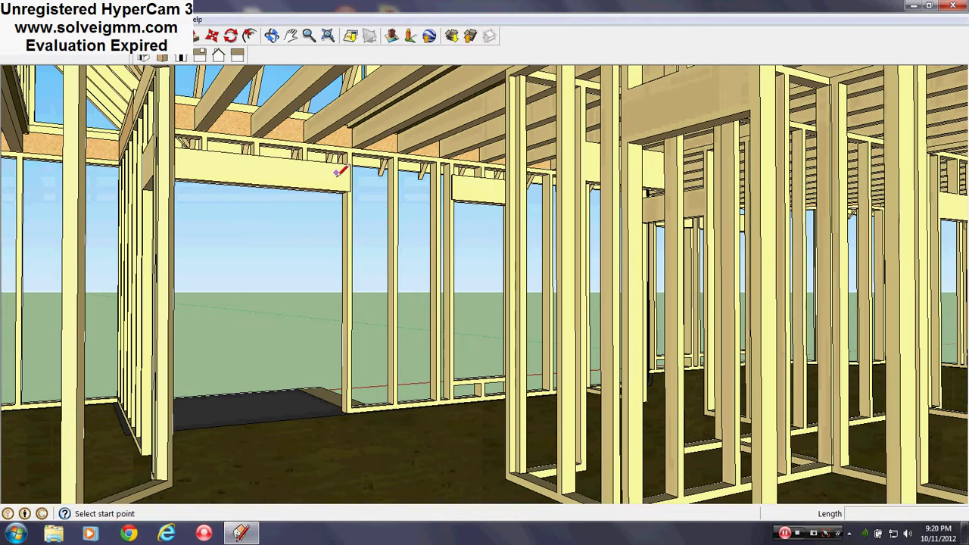
pyautogui.scroll(5, 336, 176)
pyautogui.moveTo(336, 176); pyautogui.dragTo(639, 321, button='middle')
# - Return to an exterior view of the whole house and hide the Roof layer
pyautogui.scroll(-5, 465, 304)
pyautogui.scroll(-8, 465, 302)
pyautogui.scroll(4, 511, 291)
pyautogui.moveTo(512, 293); pyautogui.dragTo(510, 414, button='middle')
pyautogui.scroll(-3, 416, 312)
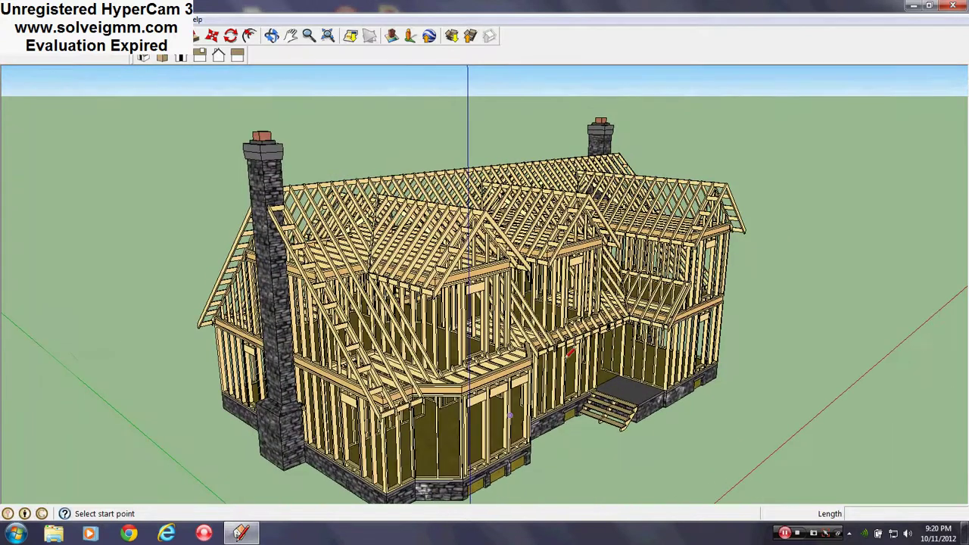
pyautogui.click(163, 19)
pyautogui.click(181, 110)
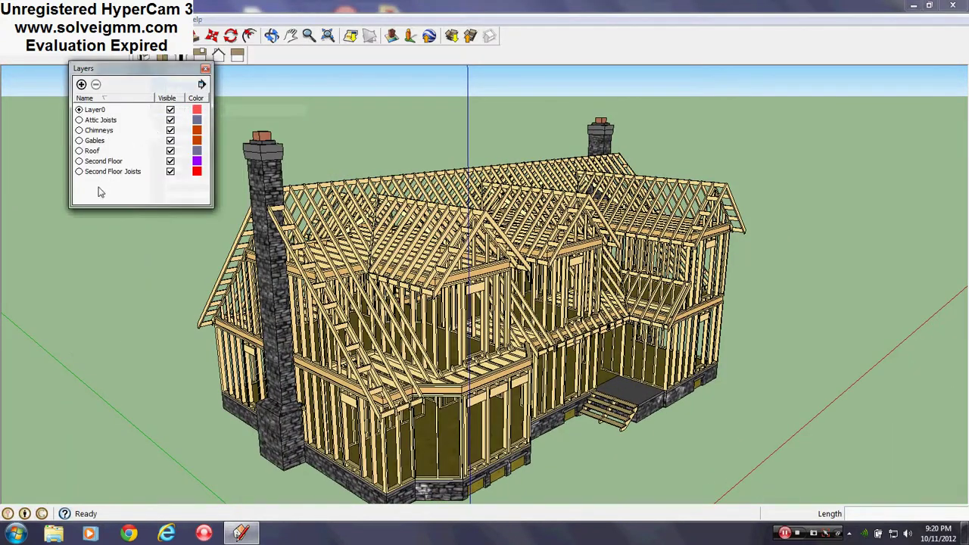
pyautogui.moveTo(130, 73); pyautogui.dragTo(137, 118)
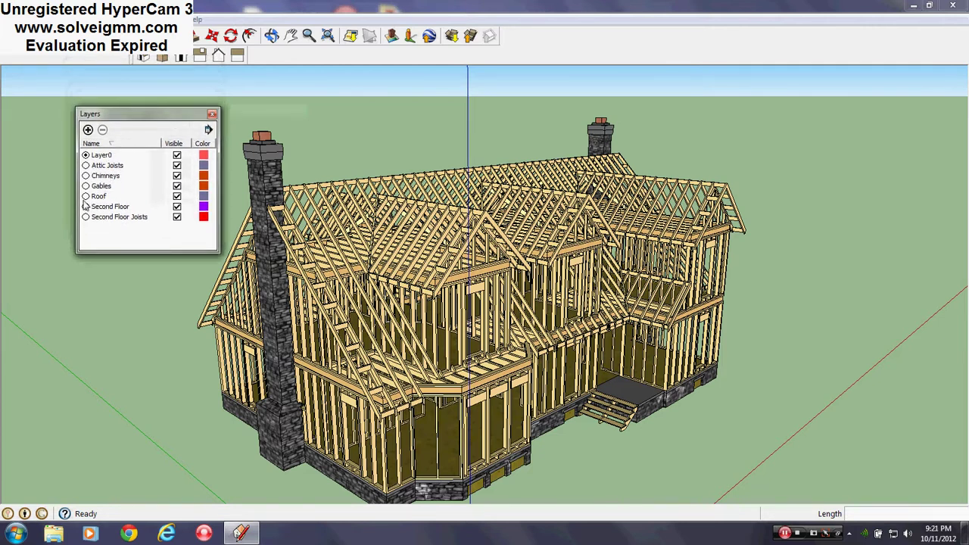
pyautogui.click(176, 196)
pyautogui.moveTo(318, 340); pyautogui.dragTo(278, 209, button='middle')
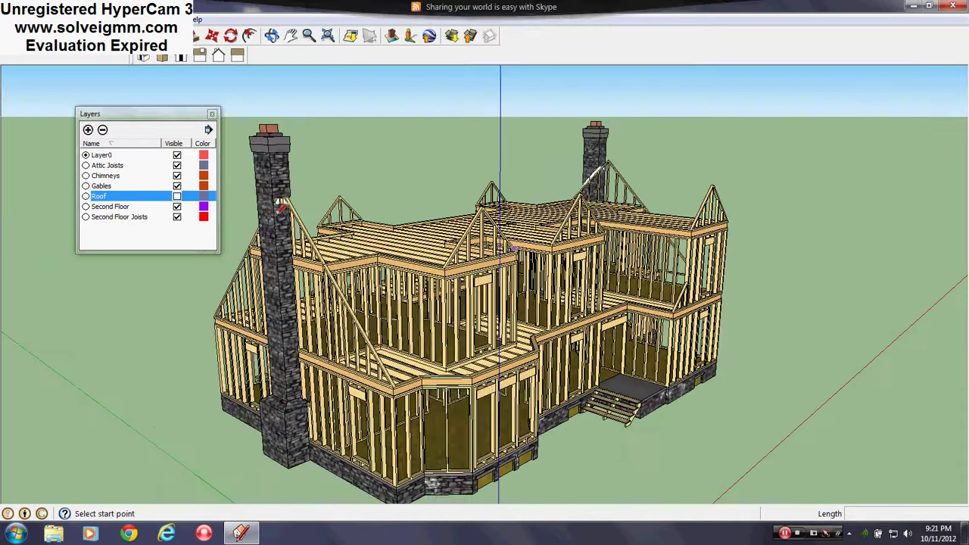
# - Hide the Attic Joists, Chimneys, Gables, Second Floor and Second Floor Joists layers, keeping Layer0 visible
pyautogui.click(176, 165)
pyautogui.click(177, 176)
pyautogui.click(176, 185)
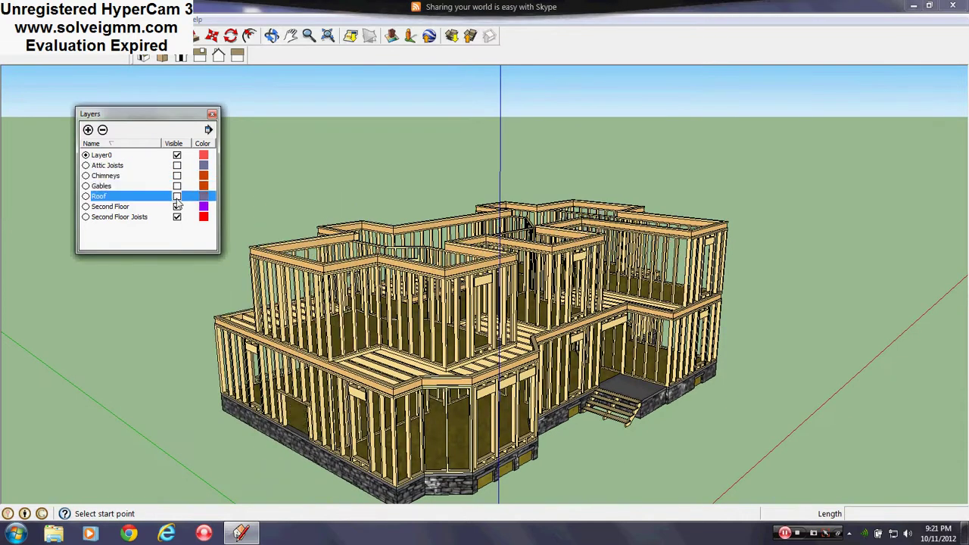
pyautogui.click(176, 196)
pyautogui.click(176, 196)
pyautogui.click(177, 206)
pyautogui.click(176, 216)
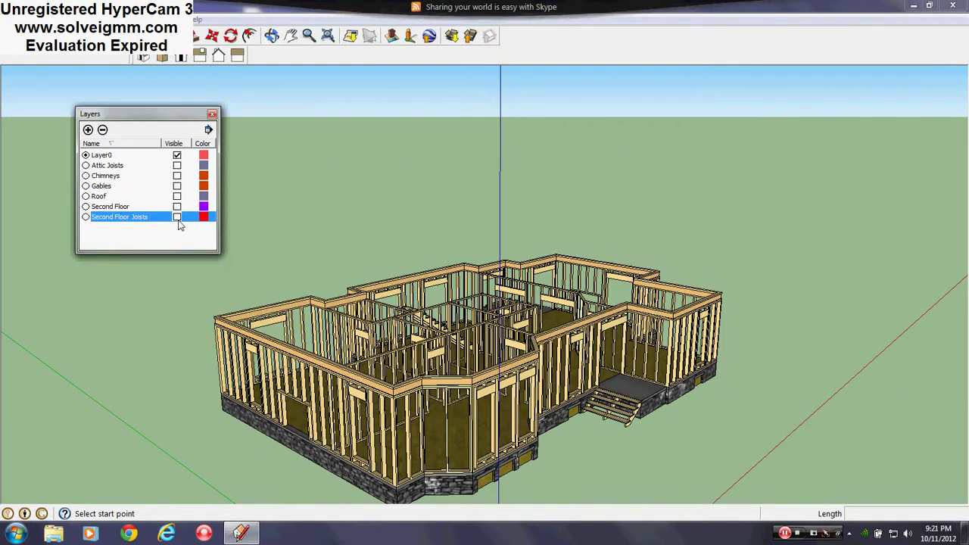
# - Examine the ground-floor room layout from directly above, including the staircase and interior partitions
pyautogui.moveTo(529, 268); pyautogui.dragTo(230, 437, button='middle')
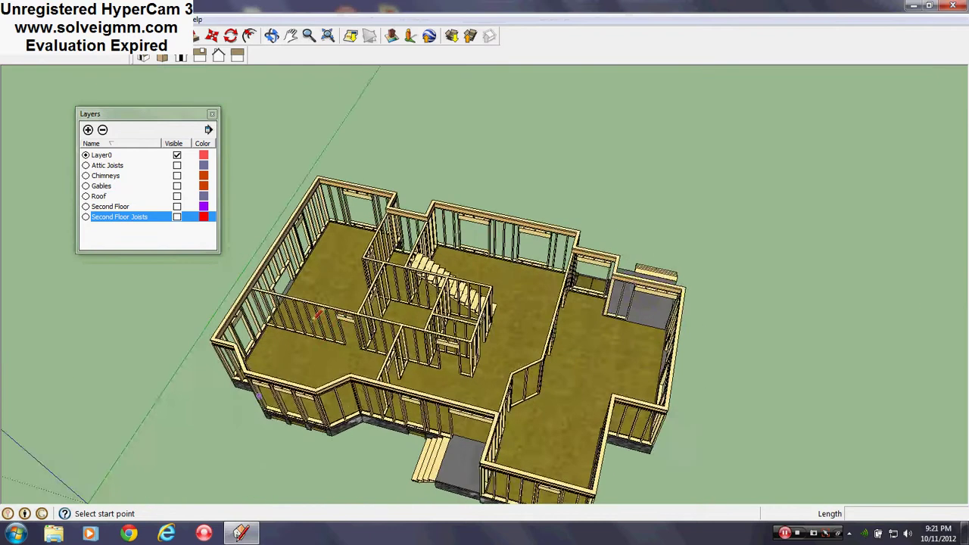
pyautogui.scroll(-3, 402, 269)
pyautogui.moveTo(402, 269); pyautogui.dragTo(509, 402, button='middle')
pyautogui.scroll(3, 345, 351)
pyautogui.moveTo(344, 351); pyautogui.dragTo(522, 303, button='middle')
pyautogui.scroll(-3, 522, 303)
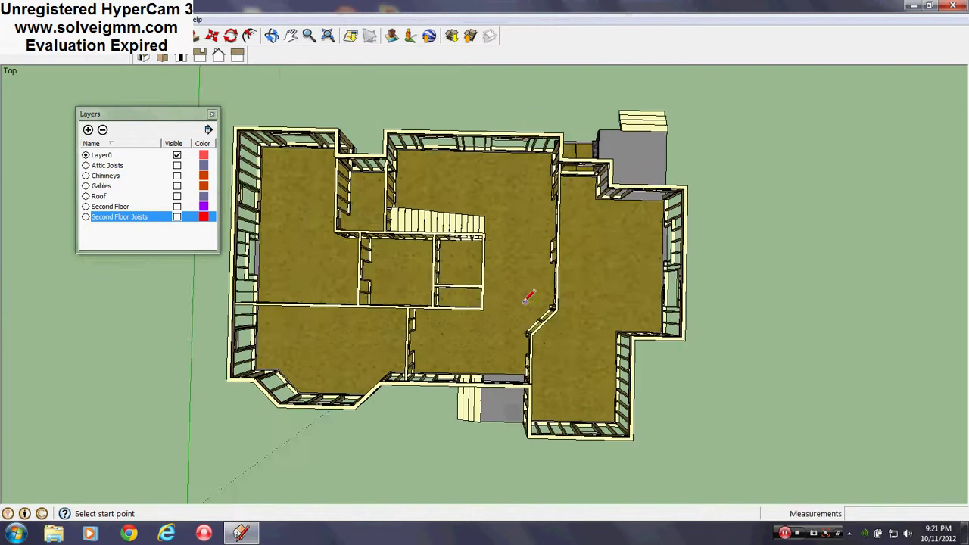
pyautogui.scroll(2, 530, 261)
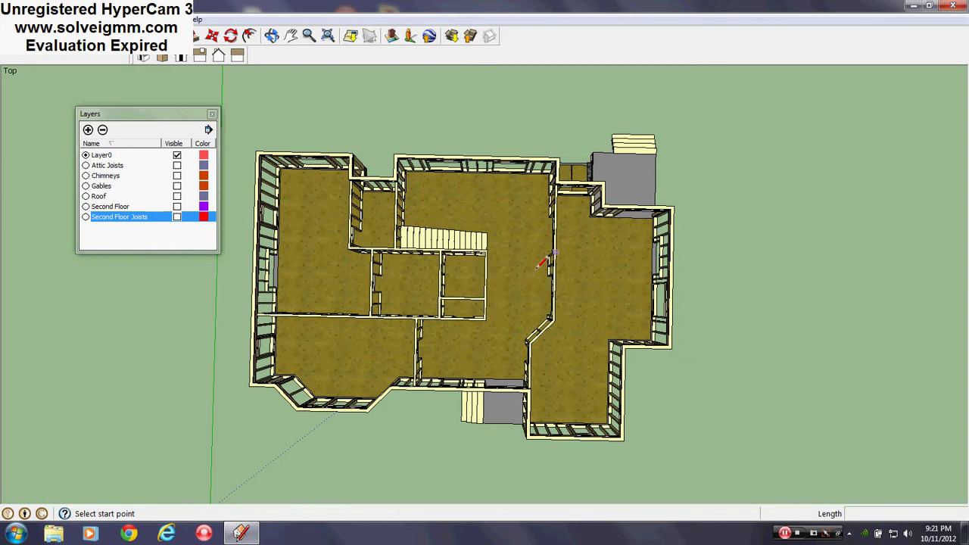
pyautogui.scroll(1, 475, 302)
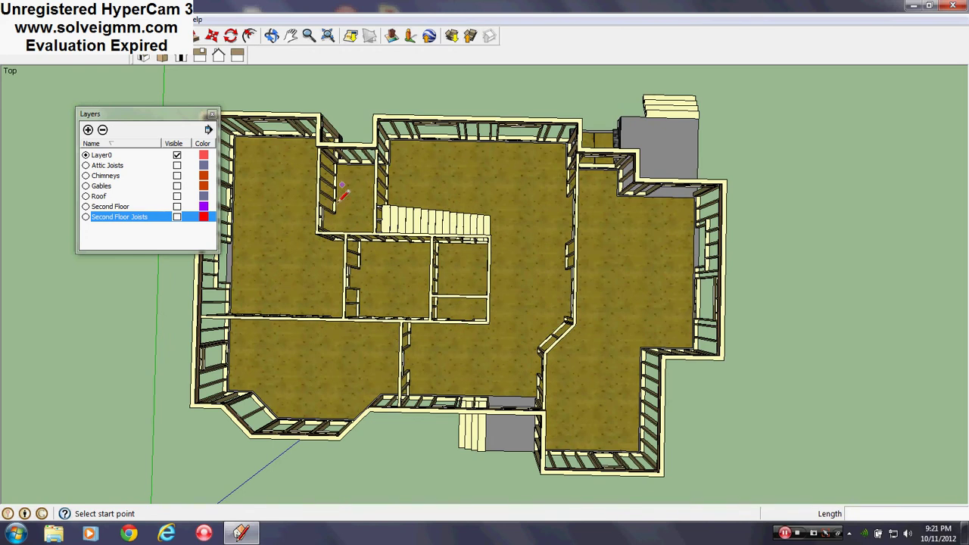
# - Inspect the ground-floor partitions, bay window room, staircase, entry and angled wall from oblique views above
pyautogui.moveTo(623, 405); pyautogui.dragTo(455, 264, button='middle')
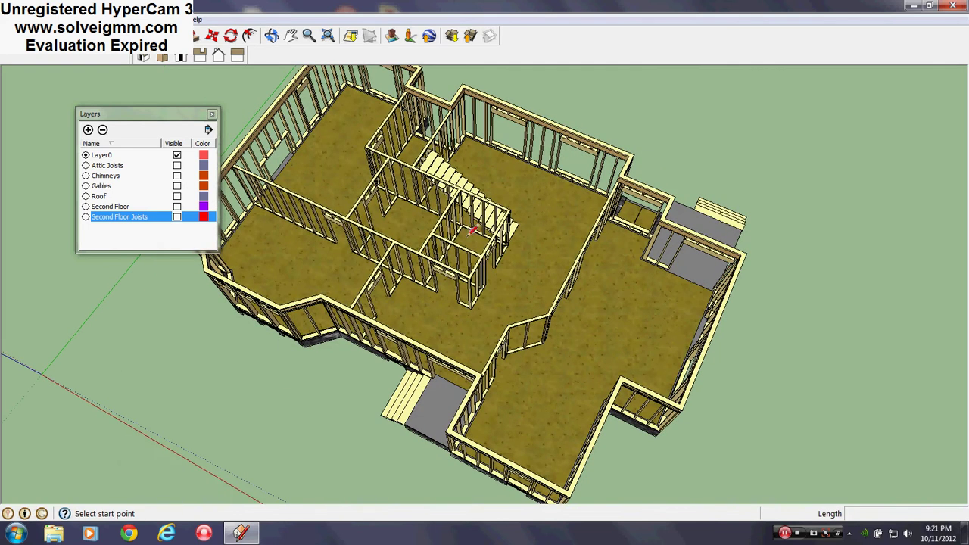
pyautogui.moveTo(406, 198); pyautogui.dragTo(464, 305, button='middle')
pyautogui.scroll(4, 465, 305)
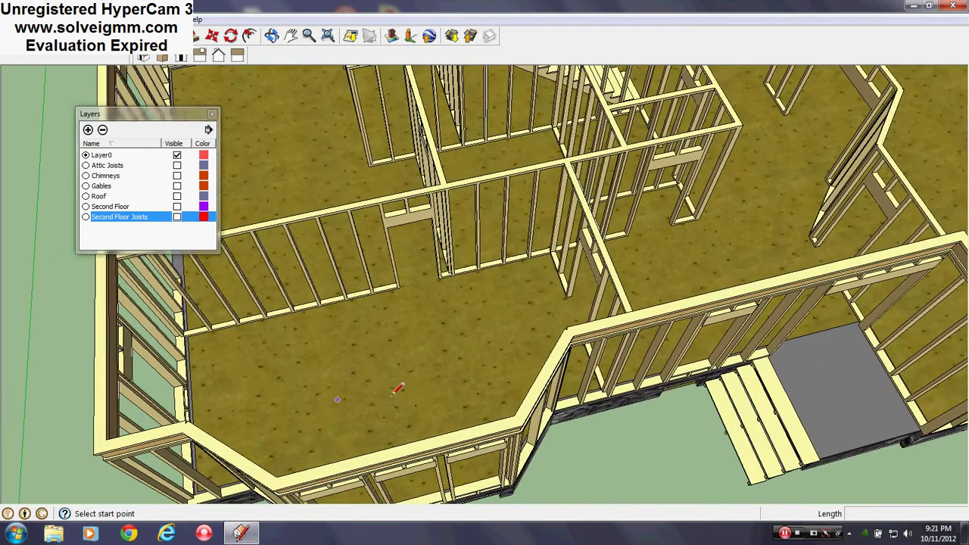
pyautogui.scroll(-2, 439, 341)
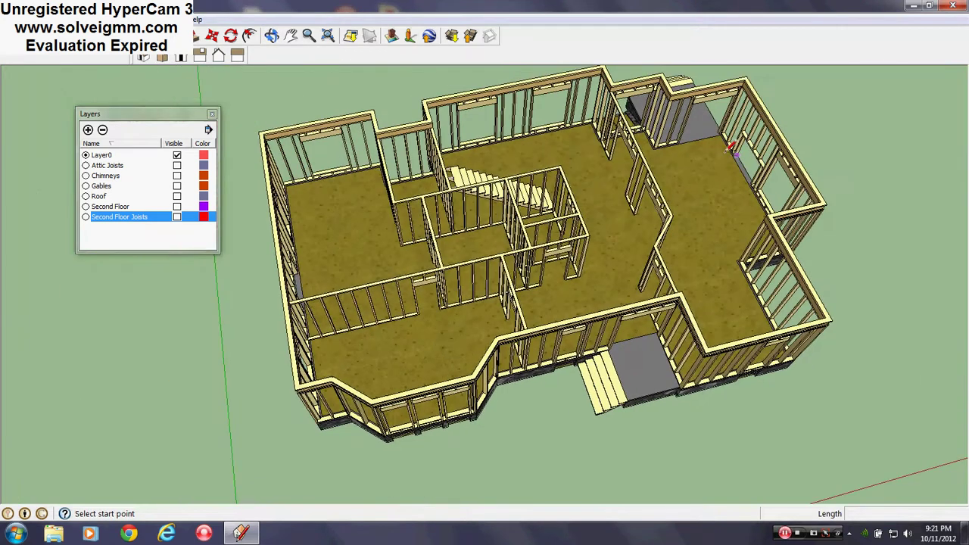
pyautogui.scroll(5, 681, 185)
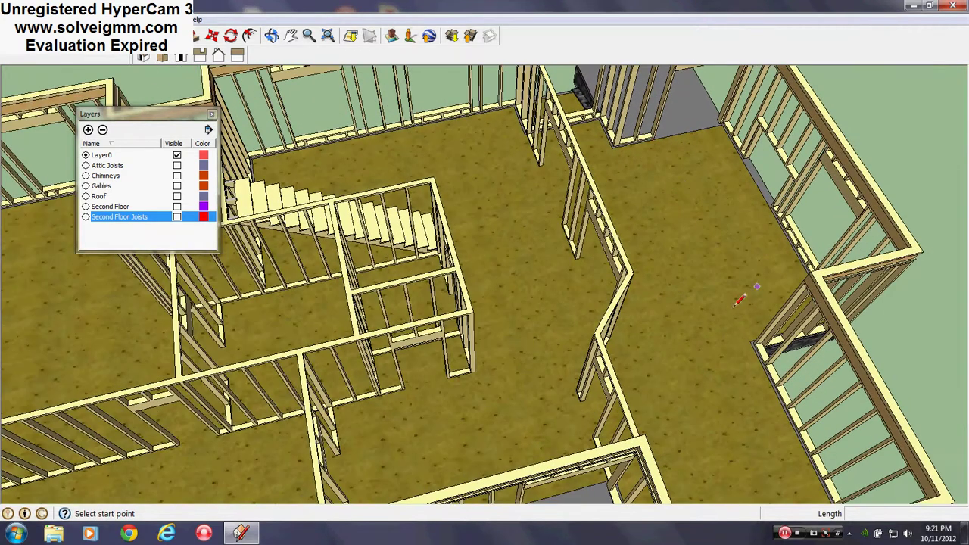
pyautogui.scroll(-5, 681, 364)
pyautogui.scroll(2, 606, 385)
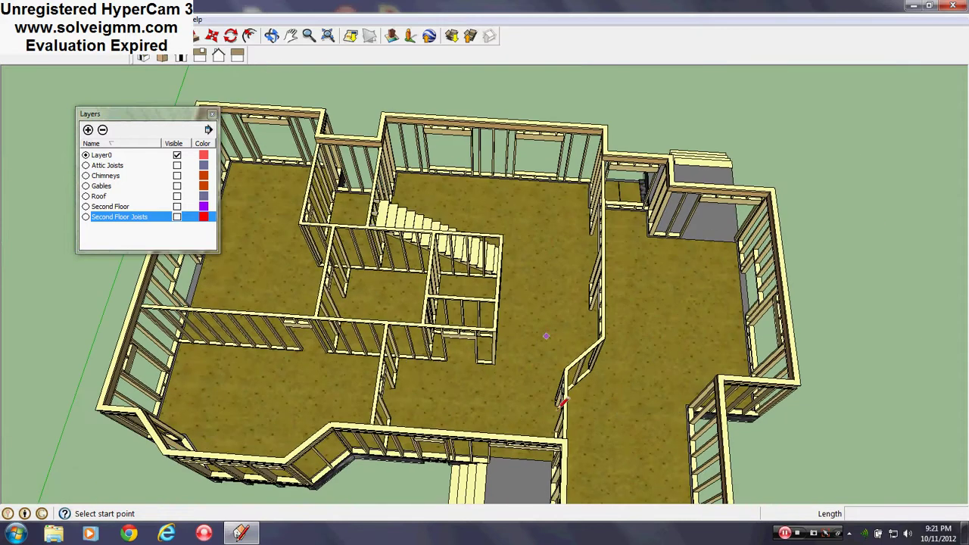
pyautogui.scroll(-4, 454, 389)
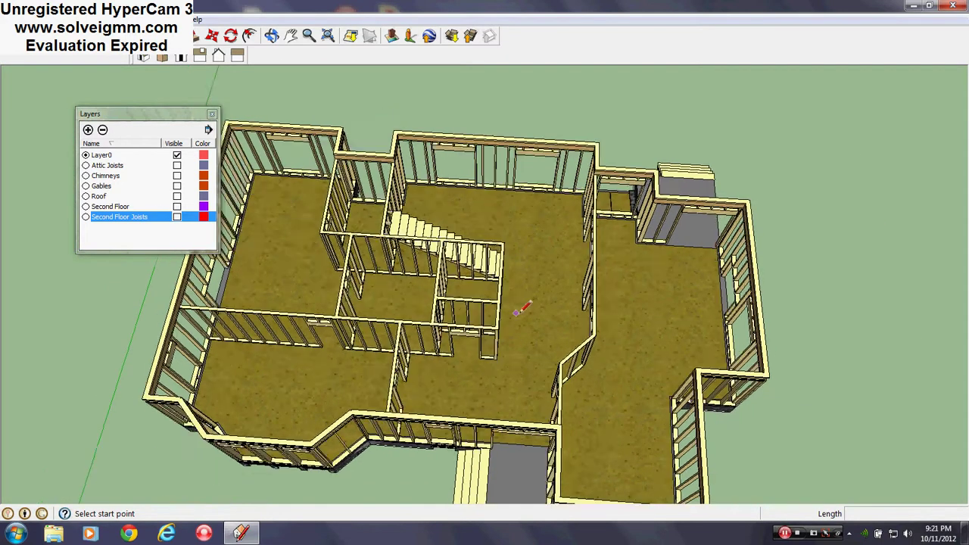
pyautogui.scroll(6, 601, 389)
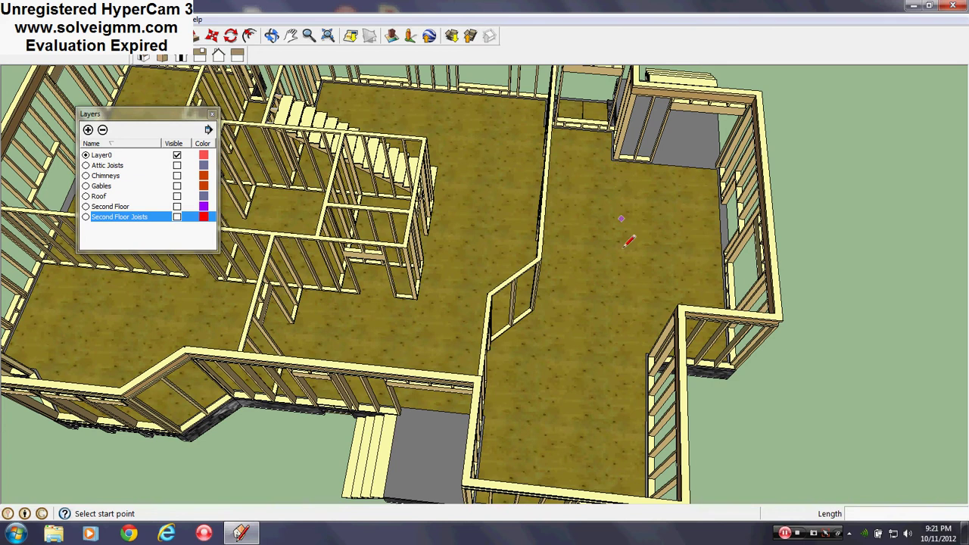
pyautogui.scroll(-5, 624, 247)
pyautogui.moveTo(625, 246); pyautogui.dragTo(889, 164, button='middle')
pyautogui.moveTo(247, 325); pyautogui.dragTo(282, 266, button='middle')
pyautogui.scroll(2, 282, 266)
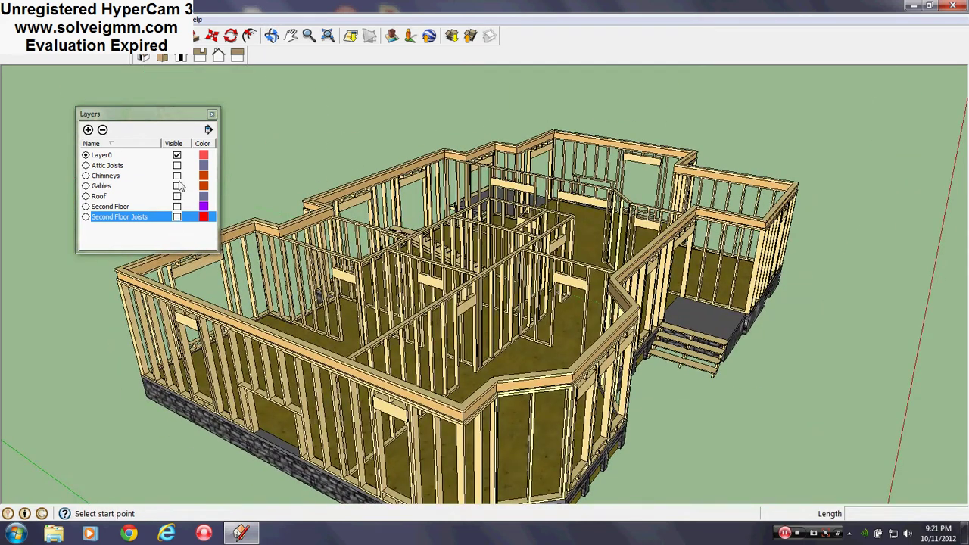
# - Show the Chimneys layer and inspect the stone chimney and fireplace against the end wall framing
pyautogui.click(177, 176)
pyautogui.scroll(-5, 589, 273)
pyautogui.moveTo(589, 273); pyautogui.dragTo(391, 342, button='middle')
pyautogui.scroll(-1, 392, 341)
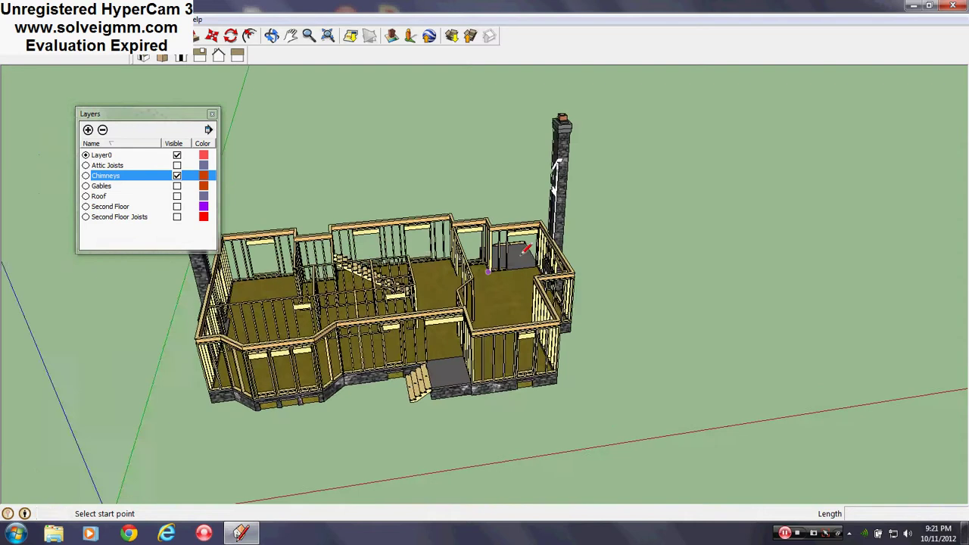
pyautogui.scroll(4, 515, 251)
pyautogui.moveTo(587, 146); pyautogui.dragTo(715, 130, button='middle')
pyautogui.scroll(-4, 718, 126)
pyautogui.scroll(6, 579, 198)
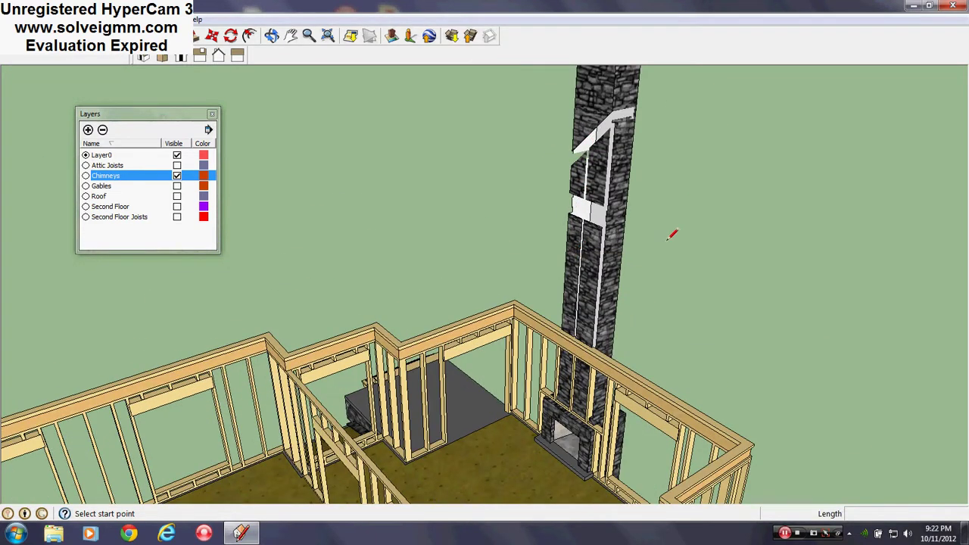
pyautogui.scroll(5, 591, 378)
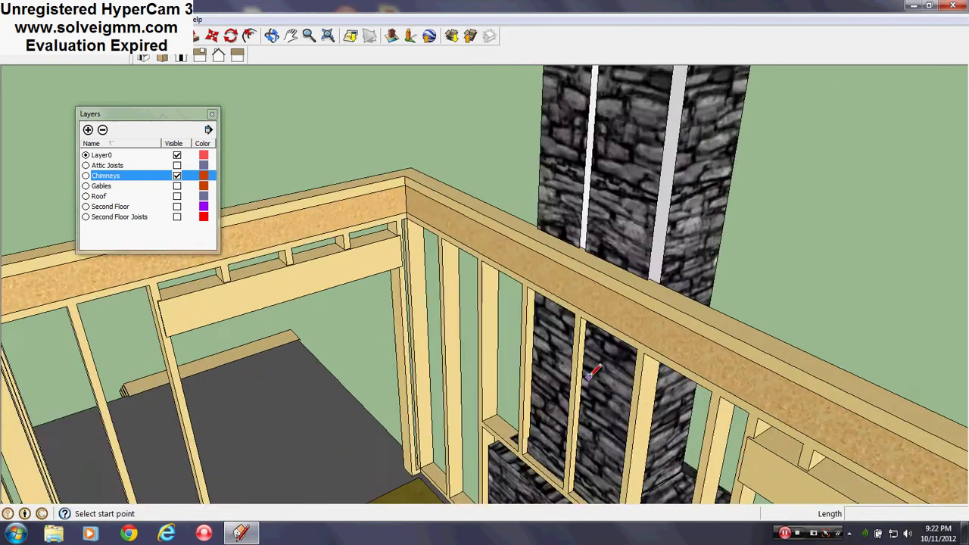
pyautogui.moveTo(592, 375); pyautogui.dragTo(624, 490, button='middle')
# - Undo the Chimneys layer's visibility change and bring the whole ground floor back into view
pyautogui.scroll(-3, 620, 489)
pyautogui.scroll(-2, 589, 417)
pyautogui.moveTo(589, 416); pyautogui.dragTo(329, 371, button='middle')
pyautogui.scroll(-2, 589, 348)
pyautogui.hotkey('ctrl', 'z')
pyautogui.scroll(-4, 586, 300)
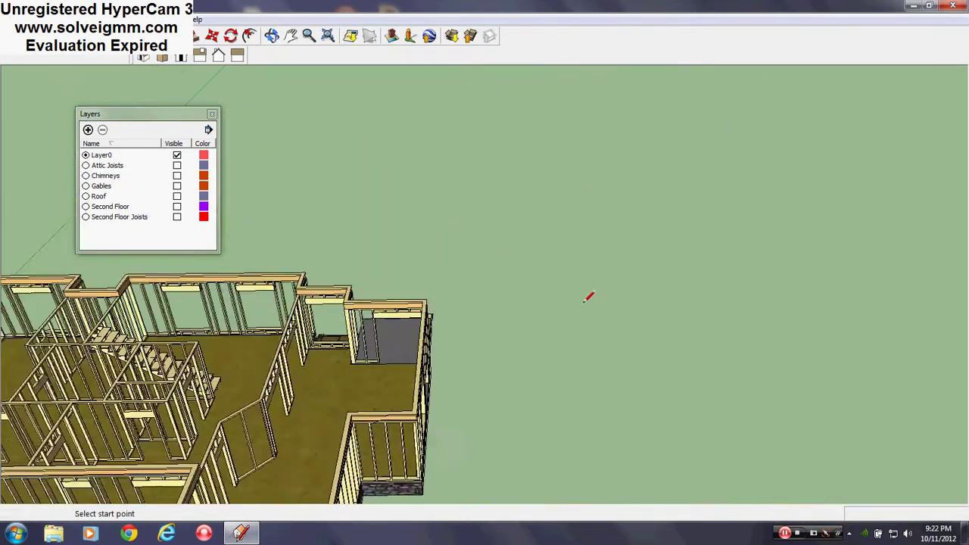
pyautogui.scroll(4, 127, 384)
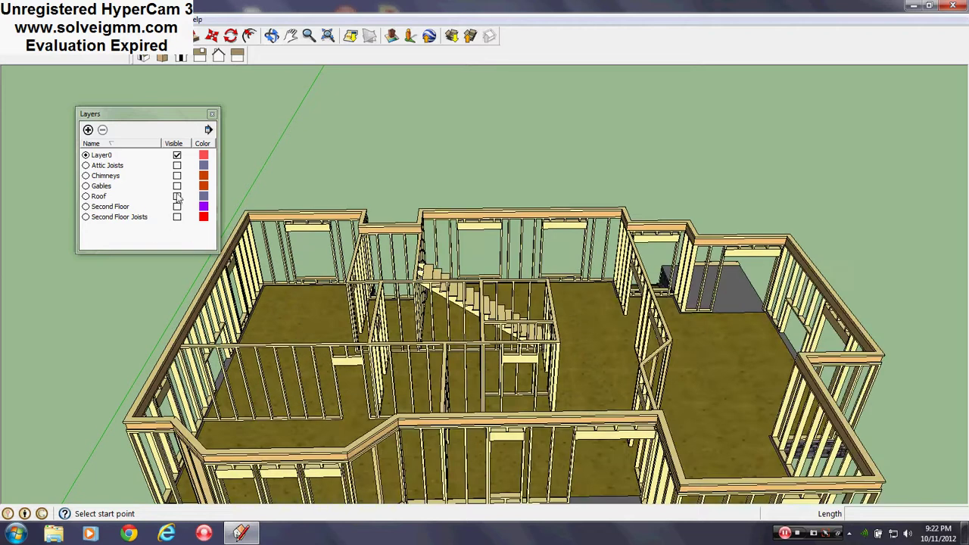
# - Show the Second Floor Joists layer and inspect the joists framing the stair opening
pyautogui.scroll(-4, 278, 354)
pyautogui.moveTo(279, 354); pyautogui.dragTo(519, 346, button='middle')
pyautogui.scroll(3, 519, 346)
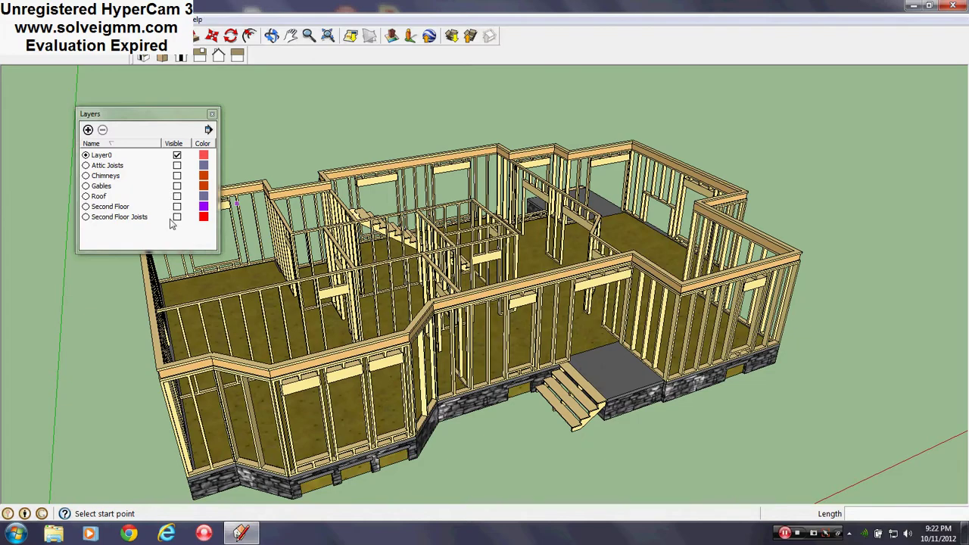
pyautogui.click(176, 217)
pyautogui.moveTo(800, 199); pyautogui.dragTo(595, 368, button='middle')
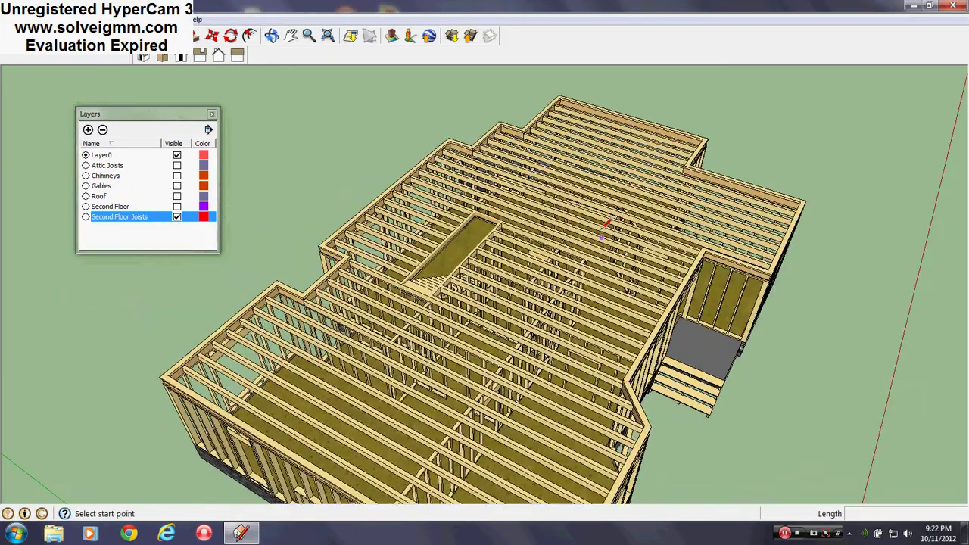
pyautogui.scroll(6, 606, 223)
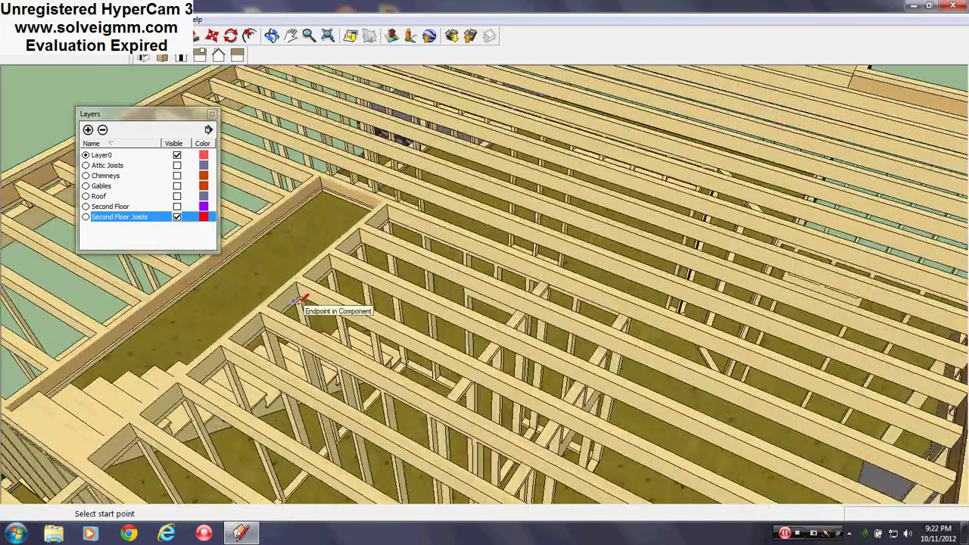
pyautogui.moveTo(303, 299); pyautogui.dragTo(823, 260, button='middle')
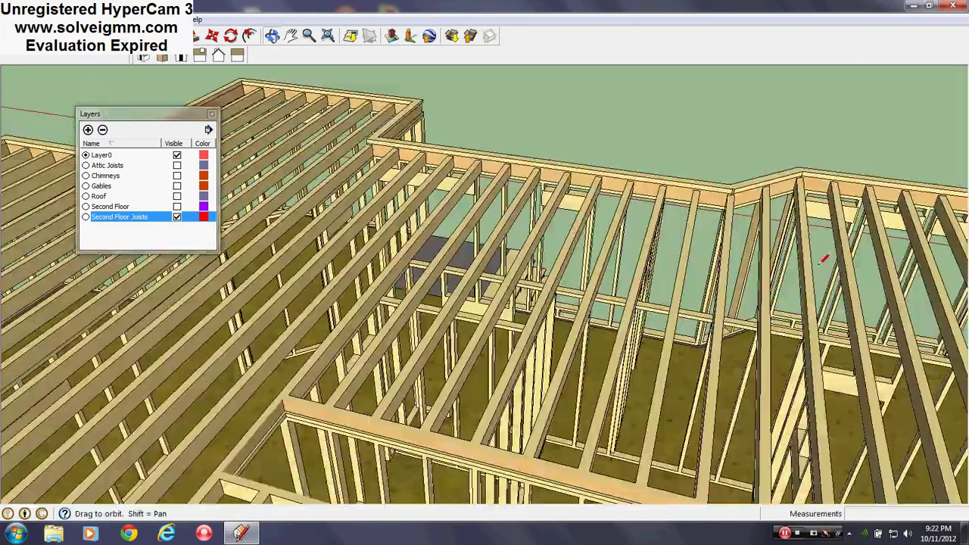
pyautogui.scroll(-8, 431, 258)
pyautogui.moveTo(454, 256); pyautogui.dragTo(703, 324, button='middle')
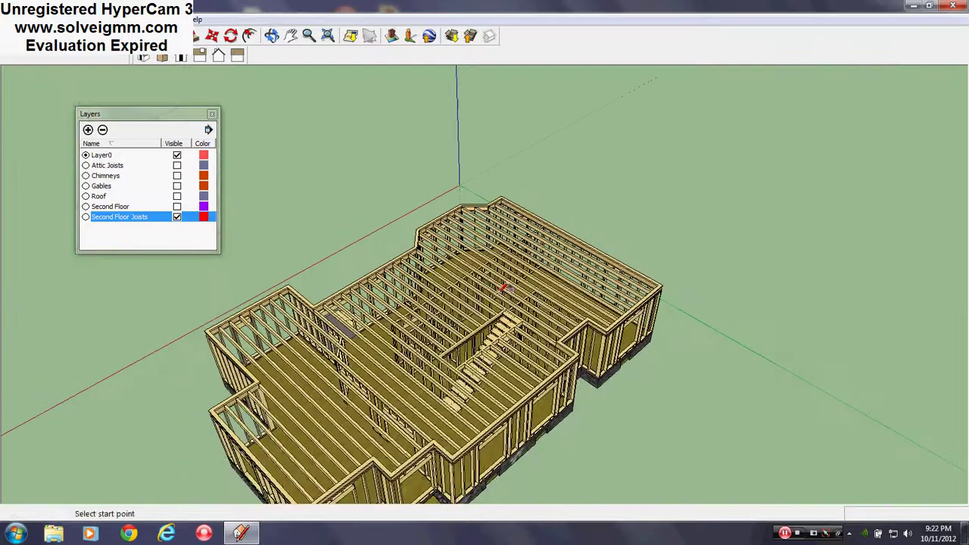
# - Examine the complete second-floor joist layout over the ground-floor walls from opposite sides of the house
pyautogui.moveTo(504, 288); pyautogui.dragTo(666, 318, button='middle')
pyautogui.scroll(-5, 497, 269)
pyautogui.moveTo(497, 269); pyautogui.dragTo(855, 345, button='middle')
pyautogui.scroll(3, 500, 357)
pyautogui.moveTo(496, 348); pyautogui.dragTo(464, 276, button='middle')
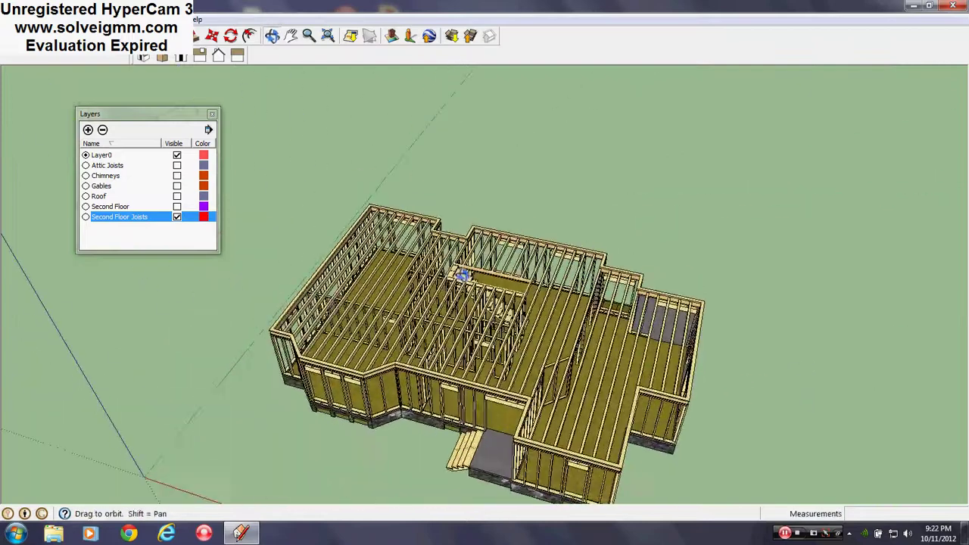
pyautogui.press('l')
pyautogui.scroll(-2, 461, 275)
pyautogui.scroll(4, 485, 367)
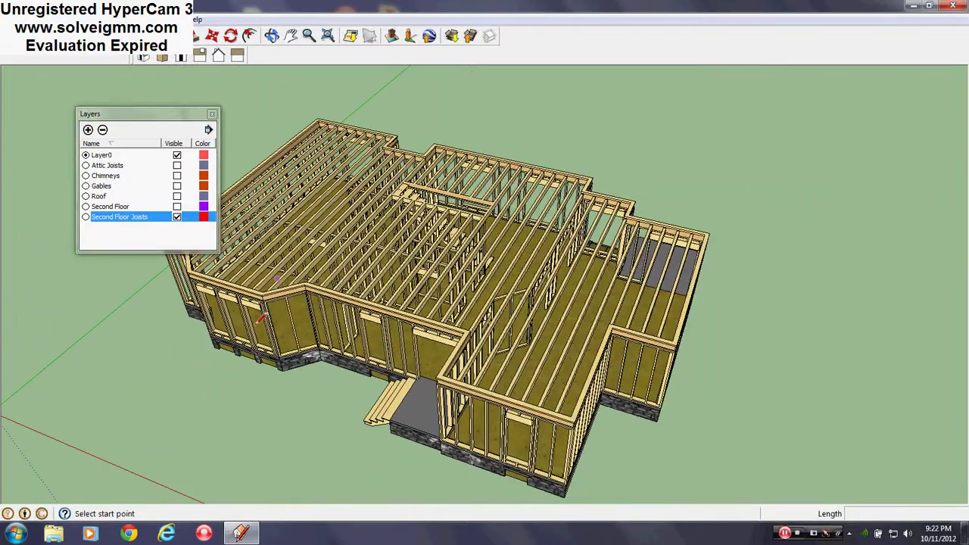
# - Inspect the rim boards and joist ends above the bay window up close
pyautogui.scroll(6, 142, 271)
pyautogui.moveTo(277, 312); pyautogui.dragTo(461, 286, button='middle')
pyautogui.scroll(-5, 460, 285)
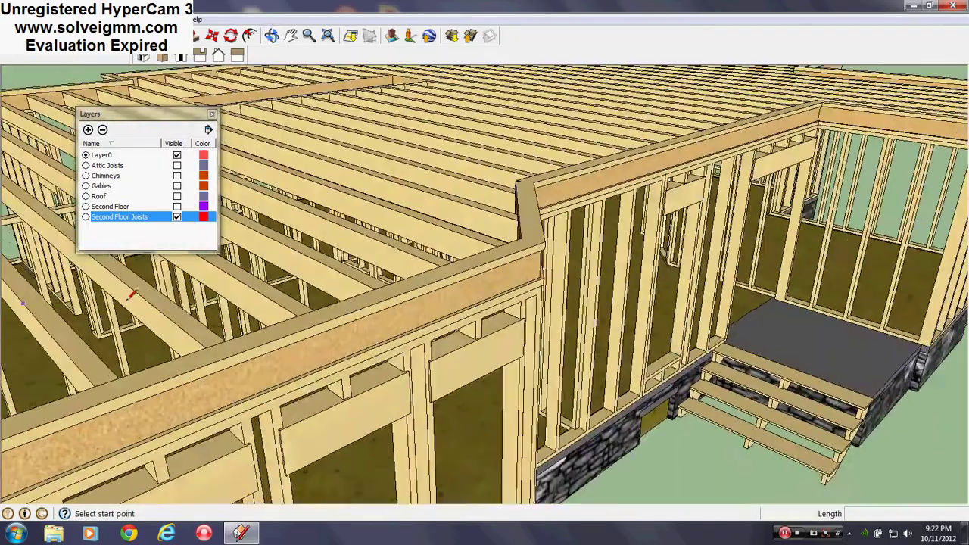
pyautogui.scroll(4, 666, 408)
pyautogui.moveTo(666, 409); pyautogui.dragTo(891, 416, button='middle')
pyautogui.scroll(5, 335, 307)
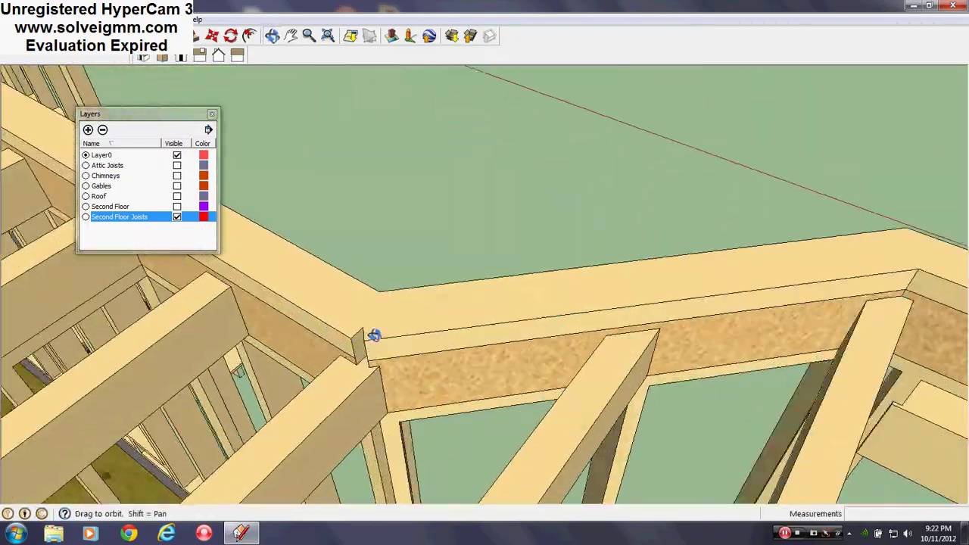
pyautogui.moveTo(371, 333); pyautogui.dragTo(285, 315, button='middle')
pyautogui.scroll(-5, 446, 346)
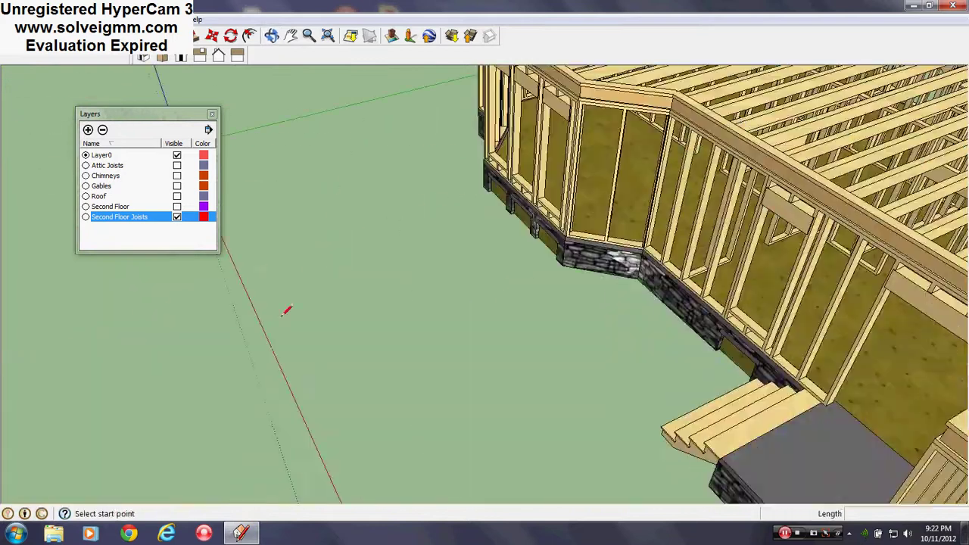
# - Examine the ground-floor exterior with its joists from the bay window corner, including the stone foundation and porch steps
pyautogui.scroll(-4, 337, 340)
pyautogui.scroll(-3, 351, 343)
pyautogui.moveTo(356, 342); pyautogui.dragTo(653, 308, button='middle')
pyautogui.scroll(3, 590, 265)
pyautogui.moveTo(590, 261); pyautogui.dragTo(841, 205, button='middle')
pyautogui.moveTo(358, 228); pyautogui.dragTo(384, 299, button='middle')
pyautogui.scroll(-1, 379, 303)
pyautogui.scroll(5, 529, 325)
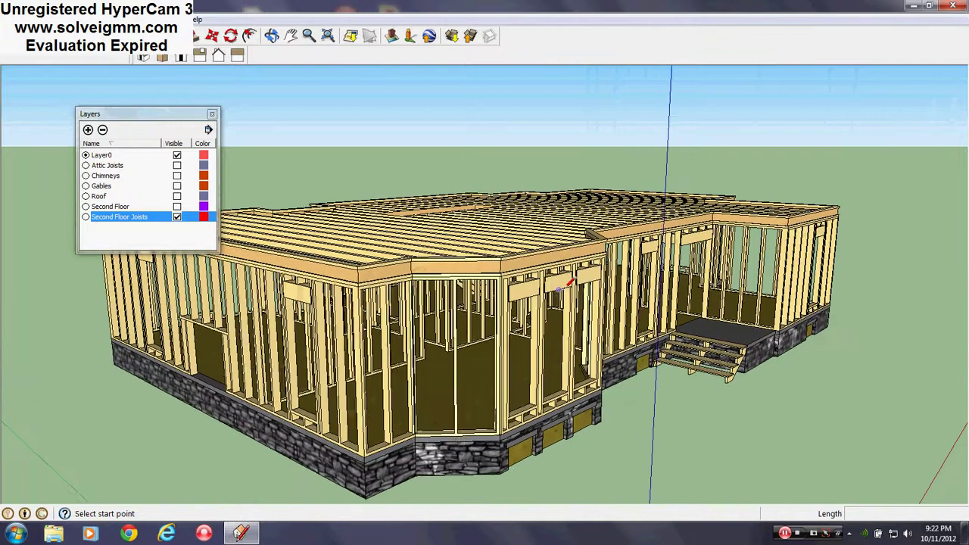
pyautogui.moveTo(572, 282); pyautogui.dragTo(621, 432, button='middle')
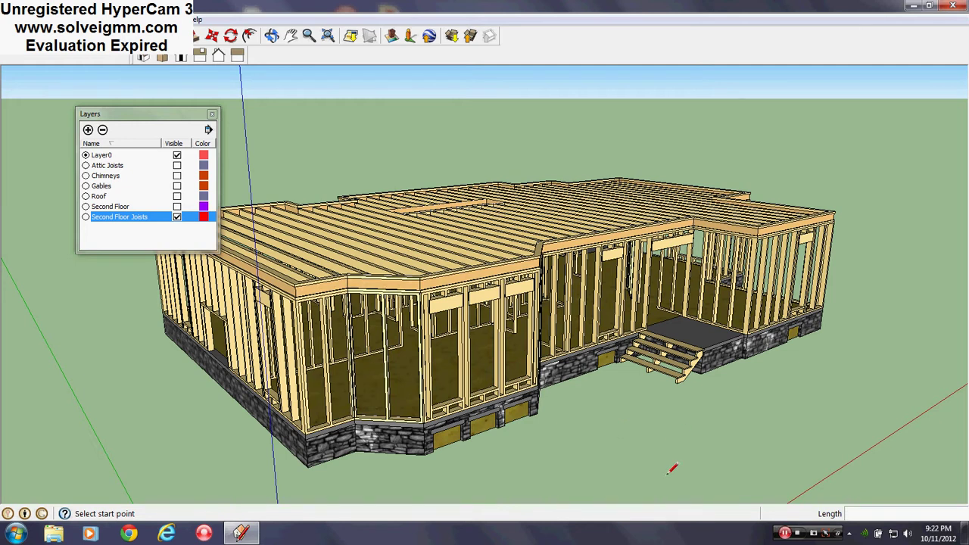
pyautogui.moveTo(435, 456); pyautogui.dragTo(479, 429, button='middle')
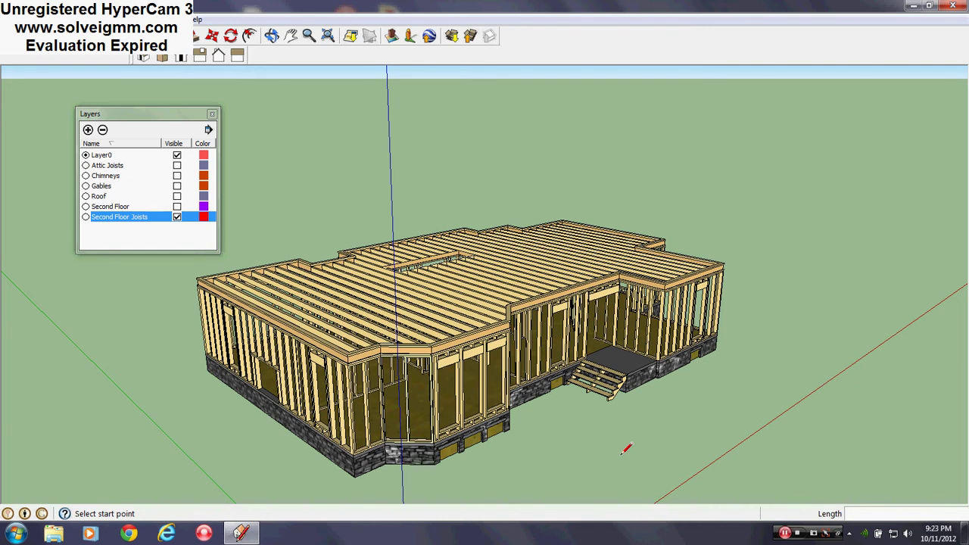
# - Show the Second Floor layer and inspect its wall framing where it stands on the joists above the bay window
pyautogui.click(177, 206)
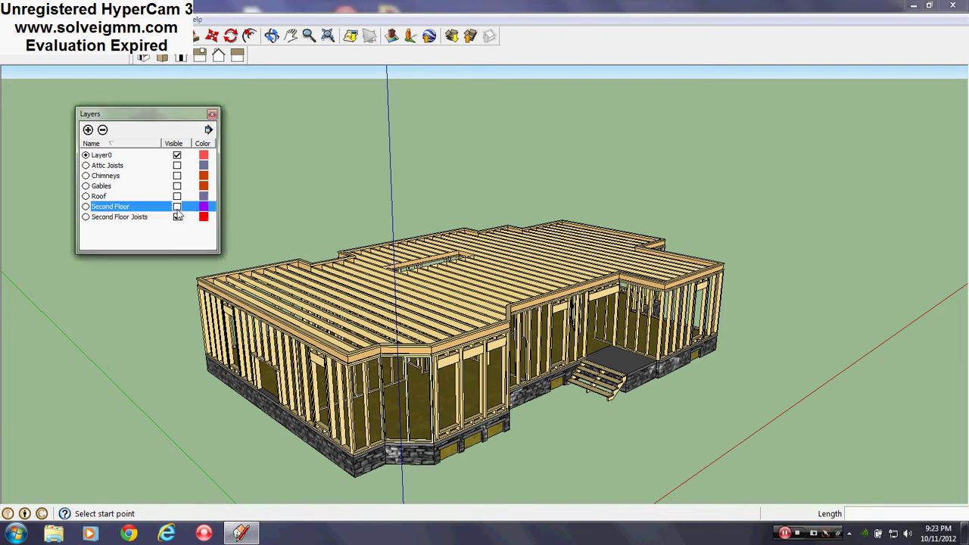
pyautogui.scroll(5, 384, 385)
pyautogui.scroll(3, 384, 386)
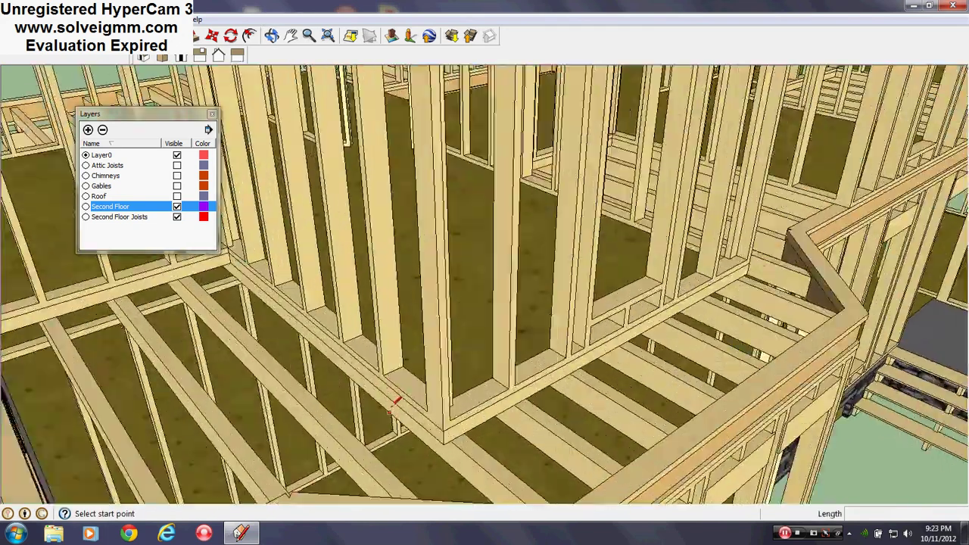
pyautogui.moveTo(396, 400); pyautogui.dragTo(465, 365, button='middle')
pyautogui.scroll(-3, 404, 403)
pyautogui.scroll(3, 349, 376)
pyautogui.moveTo(363, 368)
pyautogui.mouseDown(button='middle')
pyautogui.moveTo(383, 385)
pyautogui.moveTo(634, 456)
pyautogui.mouseUp(button='middle')
pyautogui.scroll(-3, 635, 456)
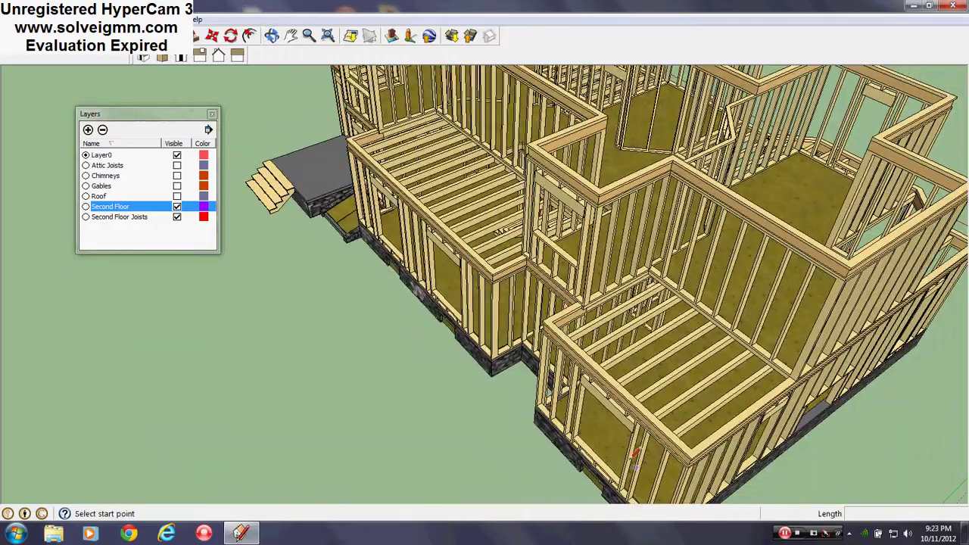
# - Inspect the stepped-back second-floor walls and exposed joists on the staircase side, around to the porch and cellar doors
pyautogui.scroll(3, 529, 188)
pyautogui.moveTo(530, 188); pyautogui.dragTo(558, 334, button='middle')
pyautogui.moveTo(549, 383); pyautogui.dragTo(850, 402, button='middle')
pyautogui.scroll(-4, 850, 402)
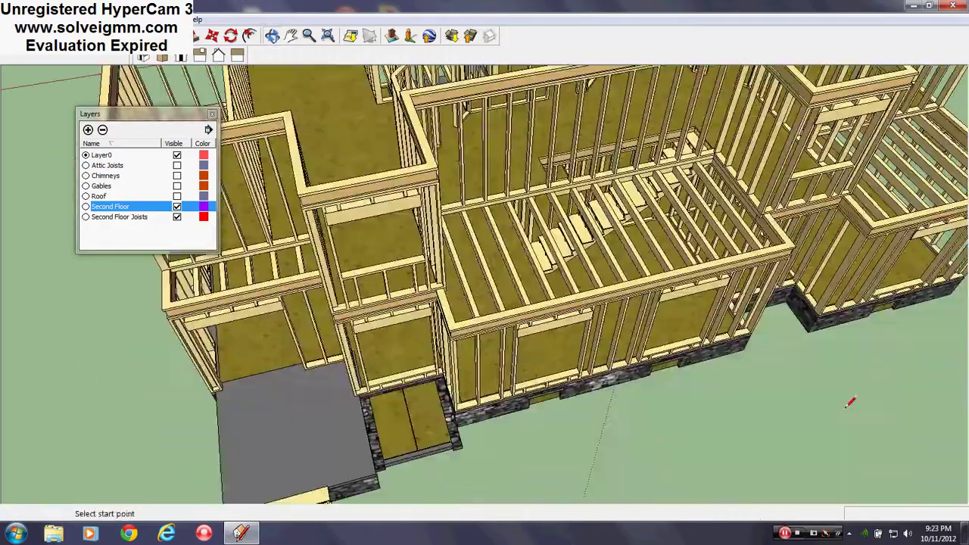
pyautogui.scroll(3, 451, 330)
pyautogui.moveTo(451, 329)
pyautogui.mouseDown(button='middle')
pyautogui.moveTo(499, 279)
pyautogui.moveTo(785, 236)
pyautogui.mouseUp(button='middle')
pyautogui.scroll(-4, 786, 236)
pyautogui.scroll(-2, 487, 389)
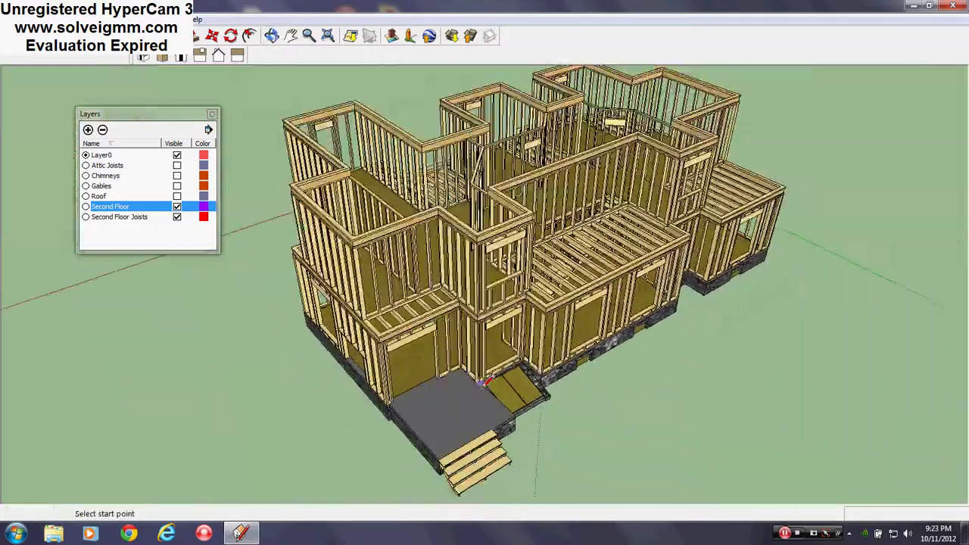
# - Examine the second-floor room layout from above, including the stairs and angled partitions
pyautogui.scroll(2, 428, 267)
pyautogui.moveTo(428, 265); pyautogui.dragTo(236, 439, button='middle')
pyautogui.scroll(-5, 576, 336)
pyautogui.scroll(1, 649, 369)
pyautogui.moveTo(649, 369); pyautogui.dragTo(611, 441, button='middle')
pyautogui.scroll(-3, 397, 325)
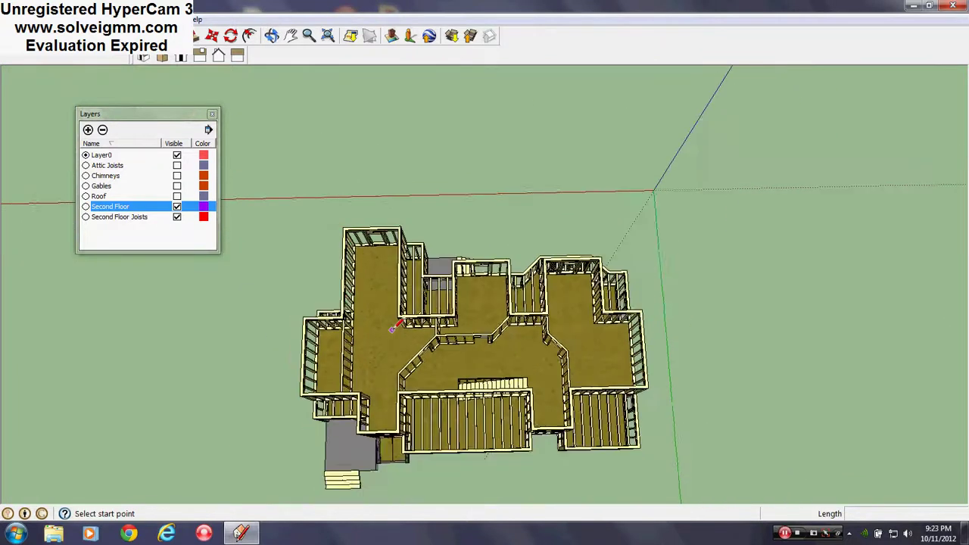
pyautogui.scroll(3, 456, 352)
pyautogui.moveTo(457, 348)
pyautogui.mouseDown(button='middle')
pyautogui.moveTo(472, 340)
pyautogui.moveTo(471, 382)
pyautogui.moveTo(465, 346)
pyautogui.mouseUp(button='middle')
pyautogui.scroll(-2, 454, 352)
pyautogui.scroll(4, 301, 342)
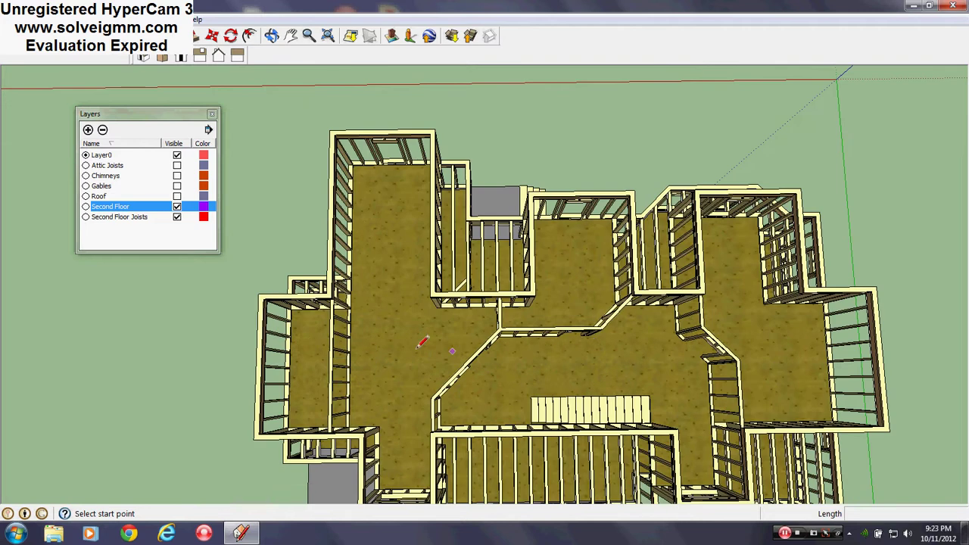
# - Inspect the second floor's long room and the narrow side room beside it from above
pyautogui.scroll(3, 368, 346)
pyautogui.moveTo(369, 346); pyautogui.dragTo(500, 264, button='middle')
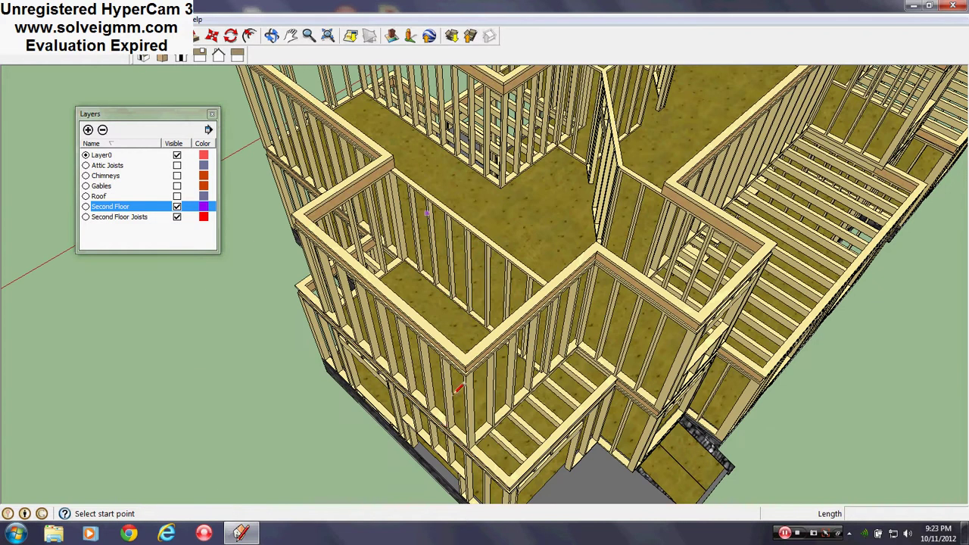
pyautogui.scroll(3, 500, 362)
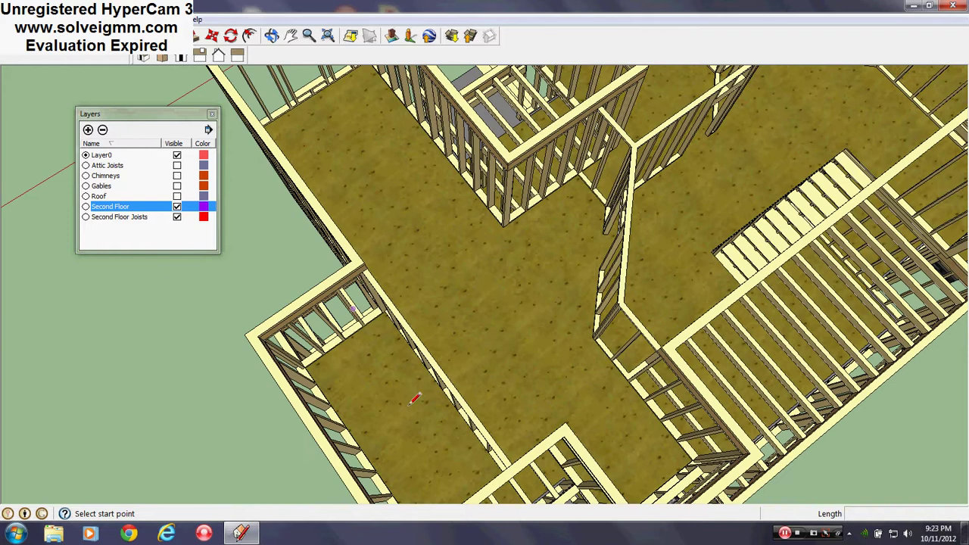
pyautogui.scroll(-3, 480, 393)
pyautogui.moveTo(480, 394); pyautogui.dragTo(480, 357, button='middle')
pyautogui.scroll(3, 483, 179)
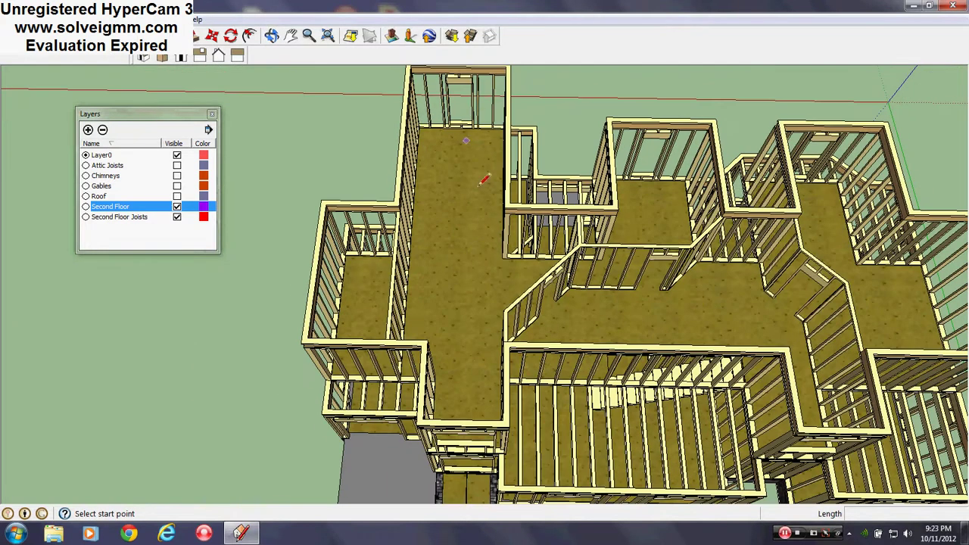
pyautogui.scroll(-4, 454, 265)
pyautogui.moveTo(454, 266); pyautogui.dragTo(454, 325, button='middle')
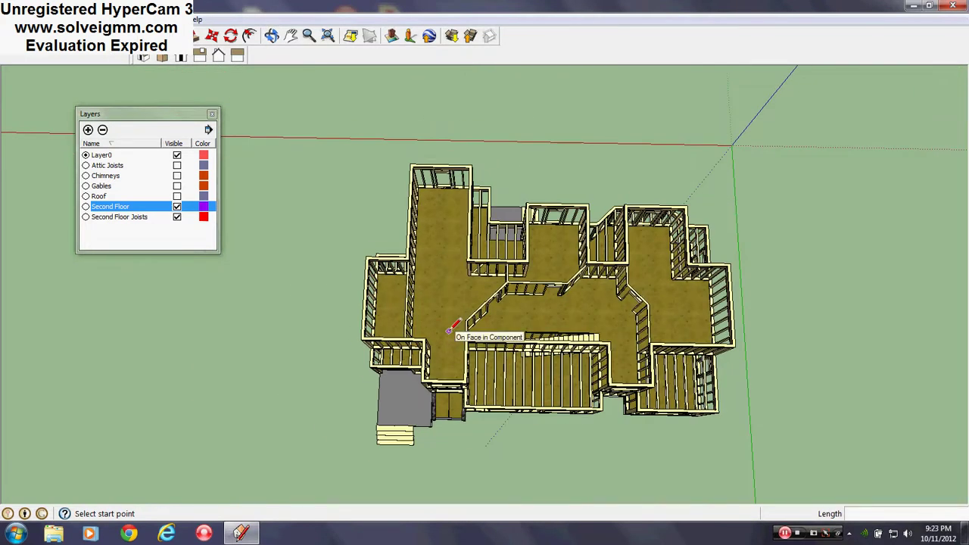
# - Inspect the second floor's middle room, stair landing and angled doorway walls from an oblique view
pyautogui.scroll(3, 692, 298)
pyautogui.moveTo(694, 298); pyautogui.dragTo(644, 292, button='middle')
pyautogui.scroll(-2, 560, 273)
pyautogui.scroll(3, 560, 271)
pyautogui.moveTo(560, 271); pyautogui.dragTo(415, 265, button='middle')
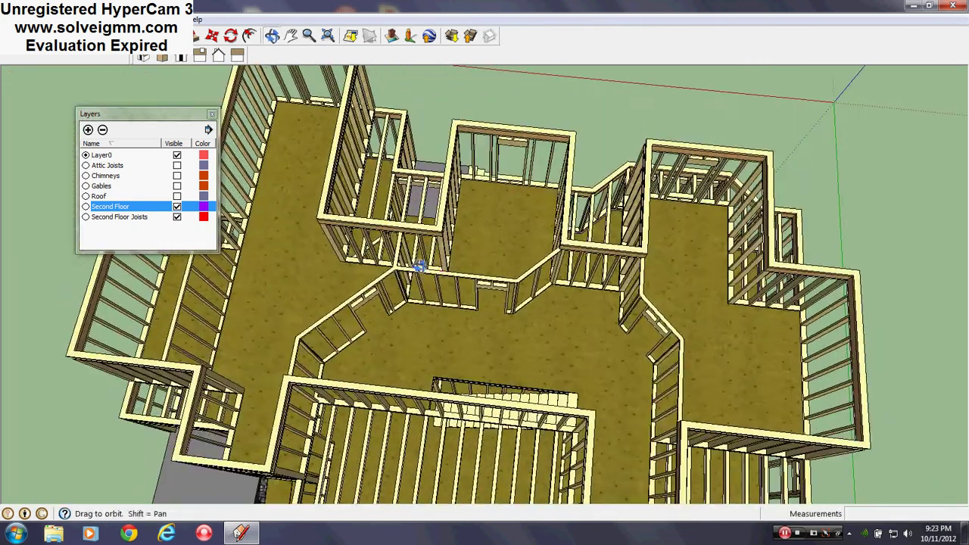
pyautogui.scroll(1, 512, 273)
pyautogui.scroll(-3, 508, 265)
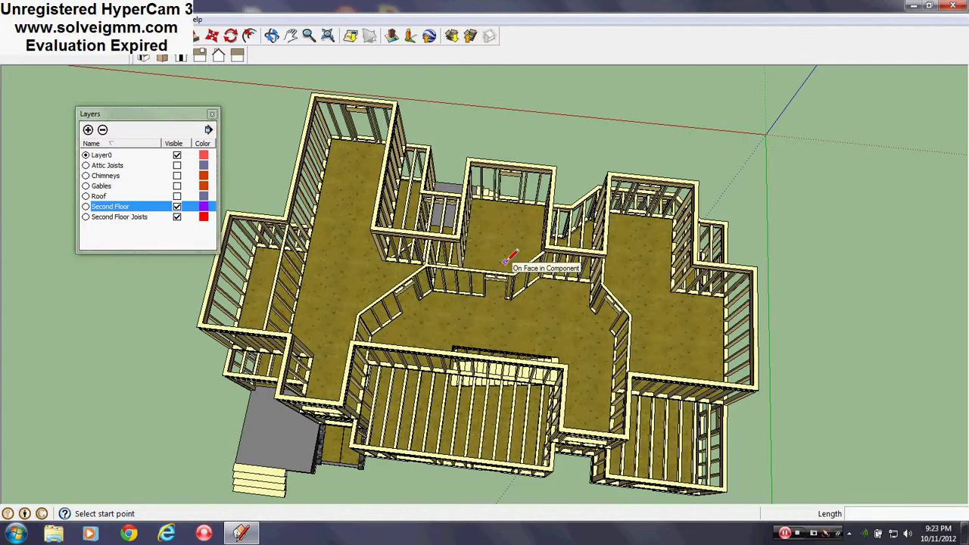
# - Inspect a second-floor window header and rim board up close, and the two-storey framing from the staircase side
pyautogui.scroll(3, 505, 261)
pyautogui.moveTo(514, 275); pyautogui.dragTo(898, 227, button='middle')
pyautogui.scroll(-5, 586, 155)
pyautogui.scroll(2, 475, 187)
pyautogui.scroll(6, 469, 189)
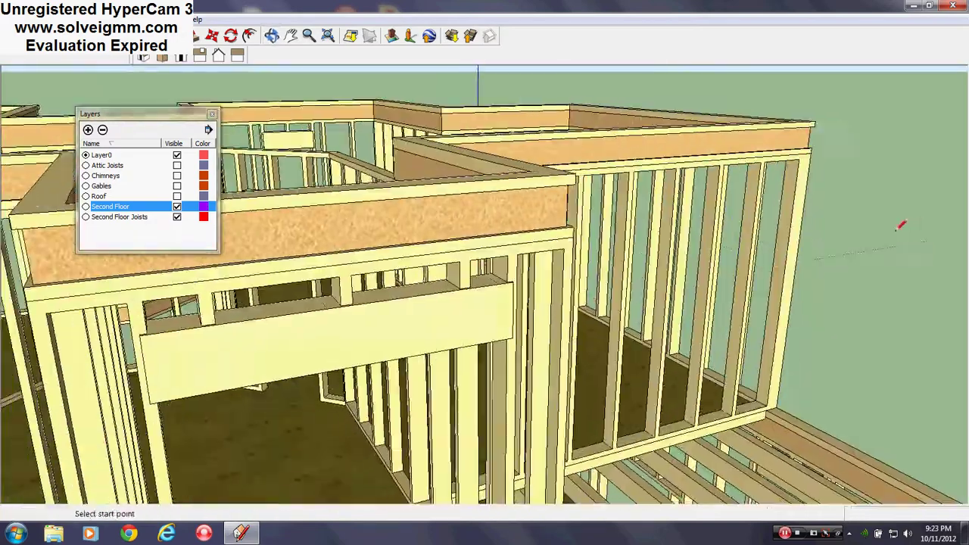
pyautogui.scroll(-4, 898, 227)
pyautogui.moveTo(748, 237); pyautogui.dragTo(164, 244, button='middle')
pyautogui.scroll(-8, 257, 243)
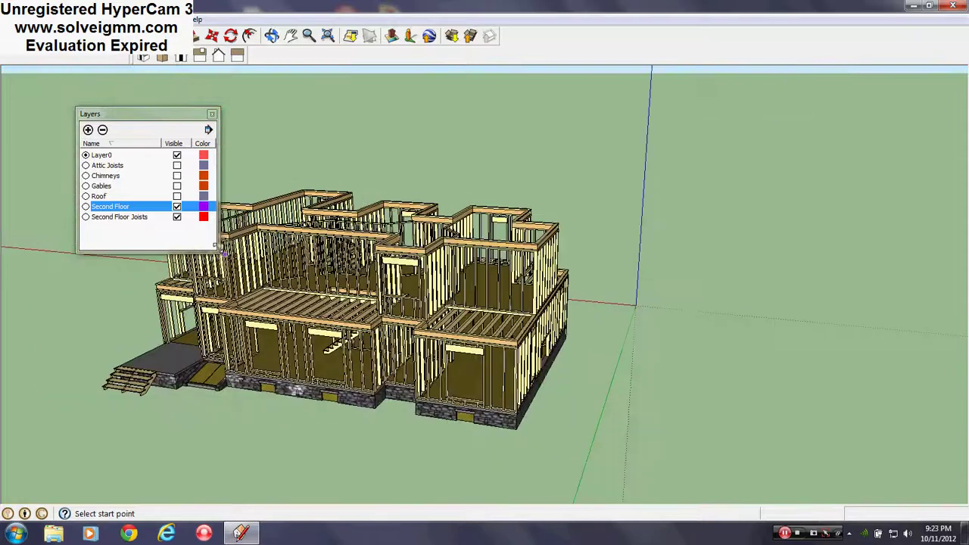
pyautogui.scroll(3, 345, 235)
pyautogui.moveTo(344, 236); pyautogui.dragTo(254, 251, button='middle')
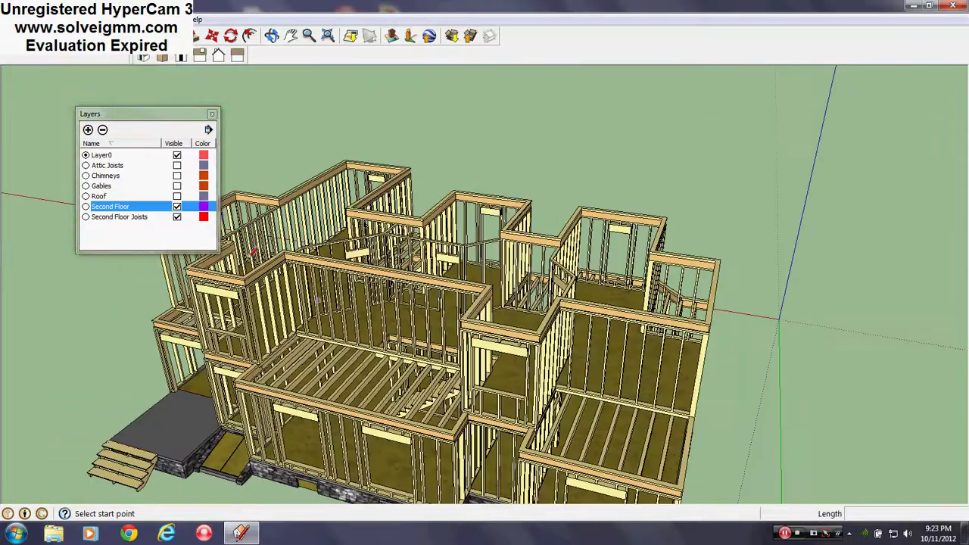
# - Show the Attic Joists layer and inspect the joists spanning the second-floor walls
pyautogui.click(174, 167)
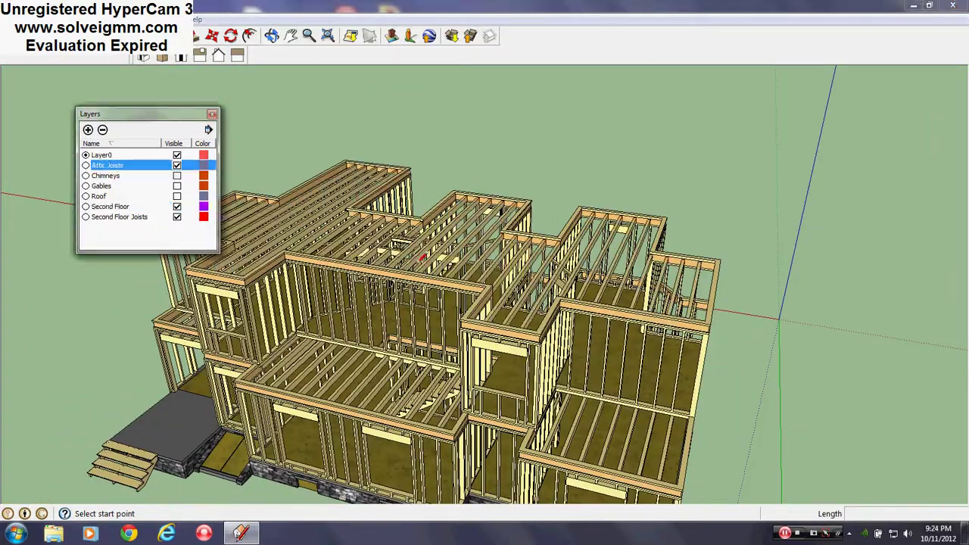
pyautogui.moveTo(421, 259); pyautogui.dragTo(882, 295, button='middle')
pyautogui.scroll(5, 529, 264)
pyautogui.moveTo(530, 267); pyautogui.dragTo(493, 195, button='middle')
pyautogui.scroll(-5, 493, 195)
pyautogui.scroll(3, 496, 220)
pyautogui.moveTo(516, 235); pyautogui.dragTo(500, 274, button='middle')
pyautogui.scroll(-4, 499, 273)
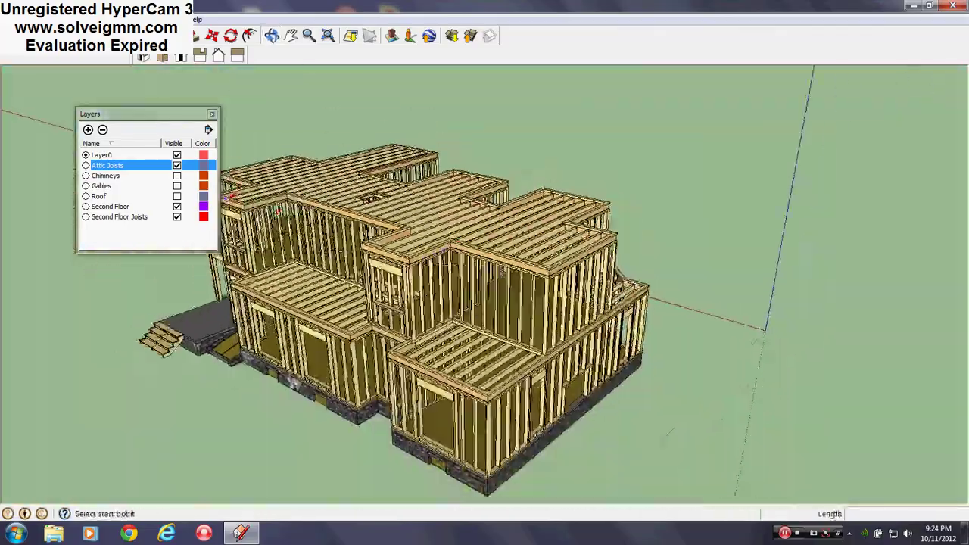
# - Examine the attic joists above the long room and side room up close, including the framed opening beyond them
pyautogui.moveTo(333, 246); pyautogui.dragTo(650, 218, button='middle')
pyautogui.scroll(-3, 650, 220)
pyautogui.scroll(4, 561, 294)
pyautogui.moveTo(561, 293); pyautogui.dragTo(454, 257, button='middle')
pyautogui.press('l')
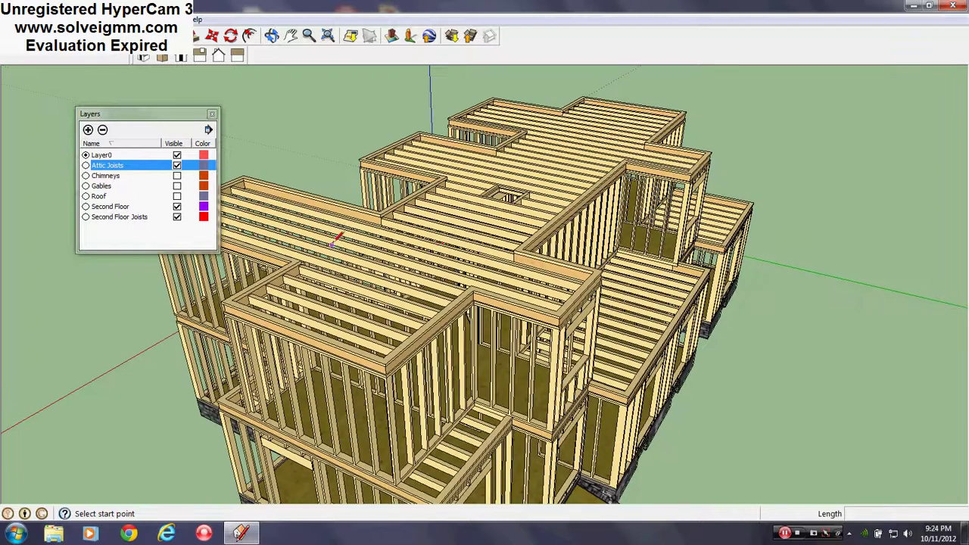
pyautogui.scroll(5, 335, 260)
pyautogui.moveTo(333, 263); pyautogui.dragTo(330, 331, button='middle')
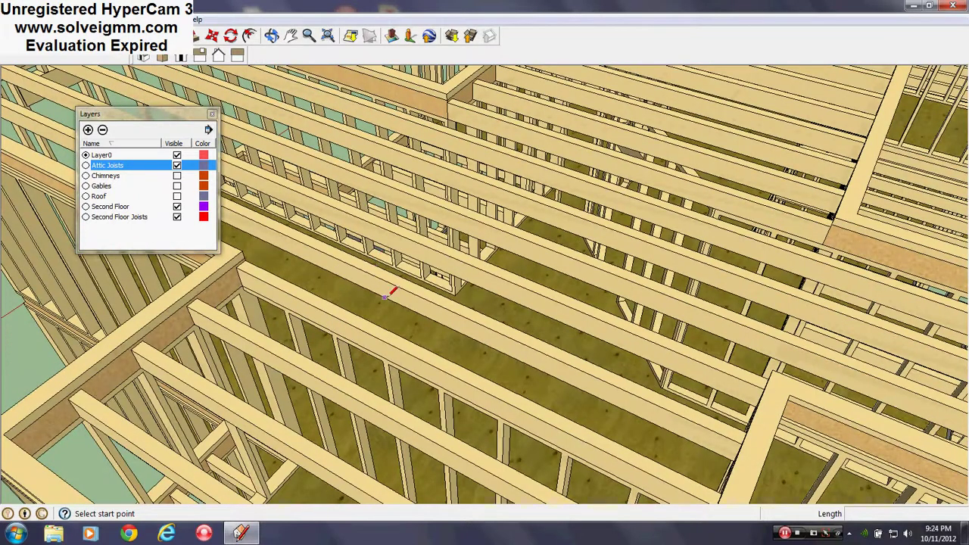
pyautogui.scroll(-5, 384, 297)
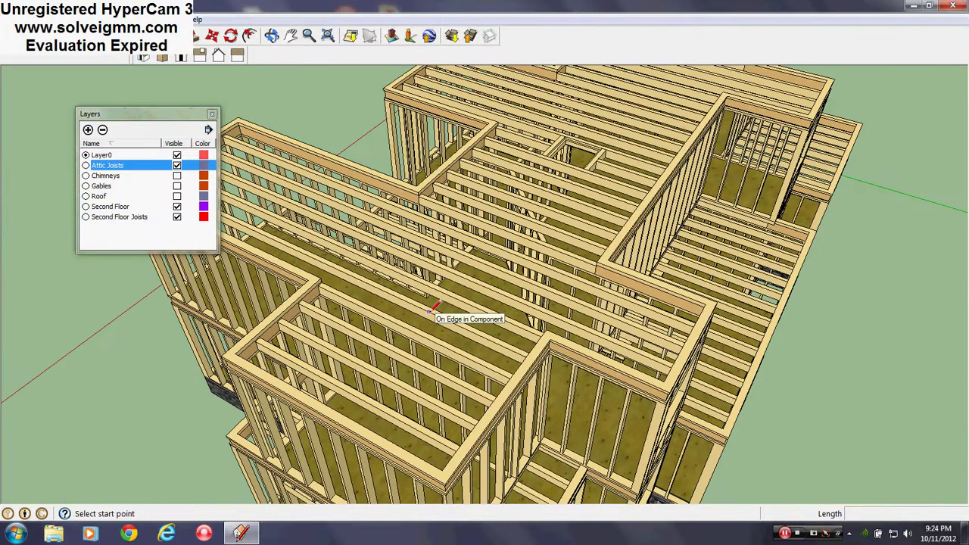
pyautogui.scroll(3, 328, 162)
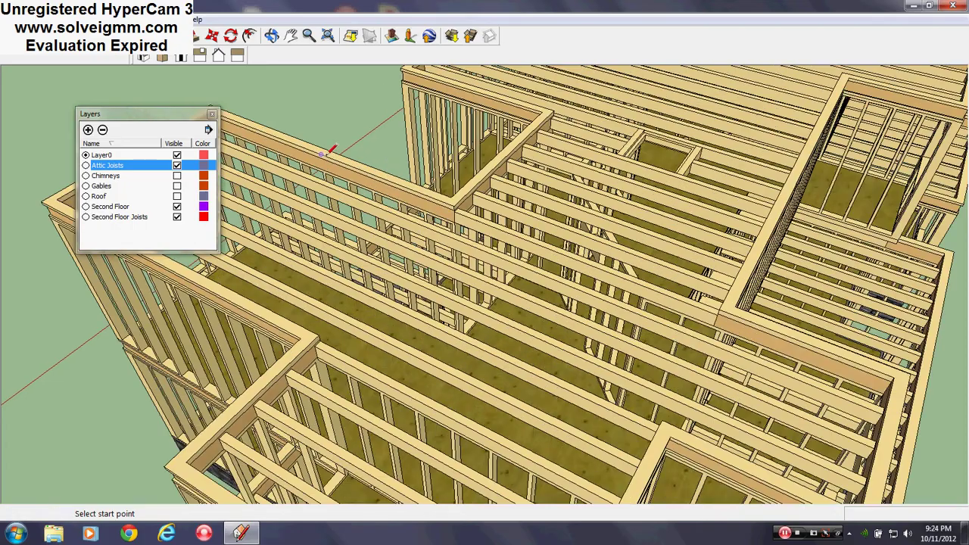
# - Inspect the attic joists across the whole house from above, from one long side around to the other
pyautogui.moveTo(329, 161); pyautogui.dragTo(328, 117, button='middle')
pyautogui.scroll(-2, 330, 125)
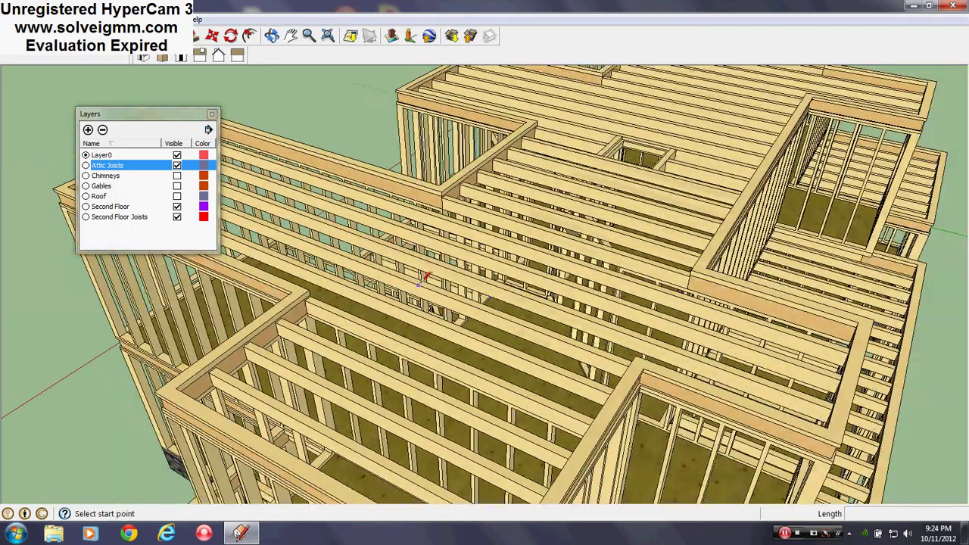
pyautogui.moveTo(517, 212); pyautogui.dragTo(489, 186, button='middle')
pyautogui.scroll(-3, 696, 336)
pyautogui.scroll(2, 696, 336)
pyautogui.scroll(3, 485, 211)
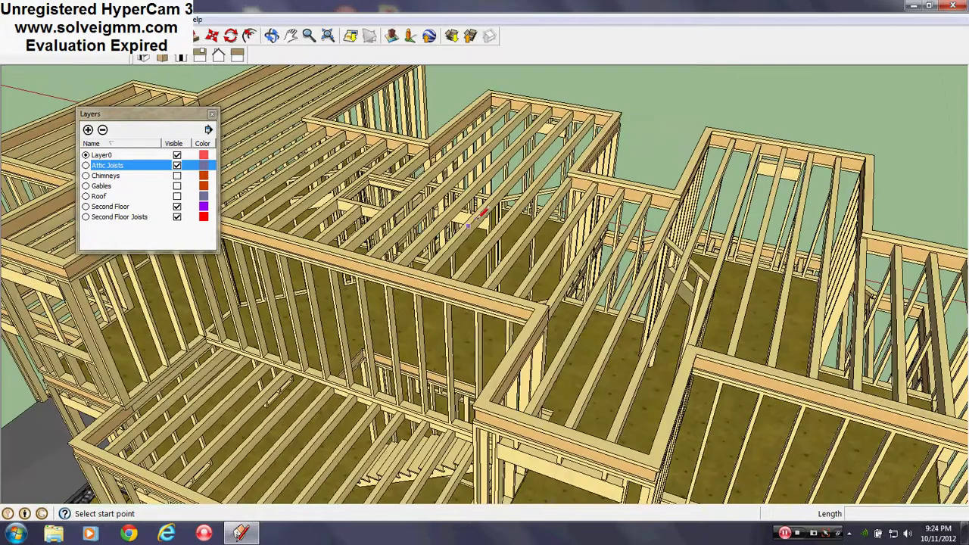
pyautogui.scroll(-4, 476, 219)
pyautogui.moveTo(476, 219); pyautogui.dragTo(551, 280, button='middle')
pyautogui.scroll(2, 583, 368)
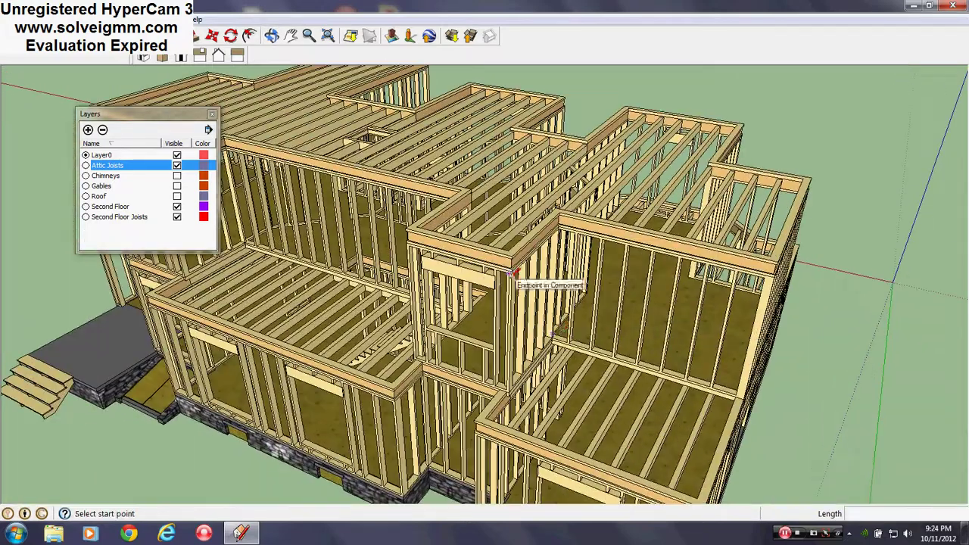
# - Examine the joists above the staircase and the adjoining second-floor wall up close and from the outside
pyautogui.scroll(4, 320, 268)
pyautogui.moveTo(320, 268); pyautogui.dragTo(432, 378, button='middle')
pyautogui.scroll(5, 418, 265)
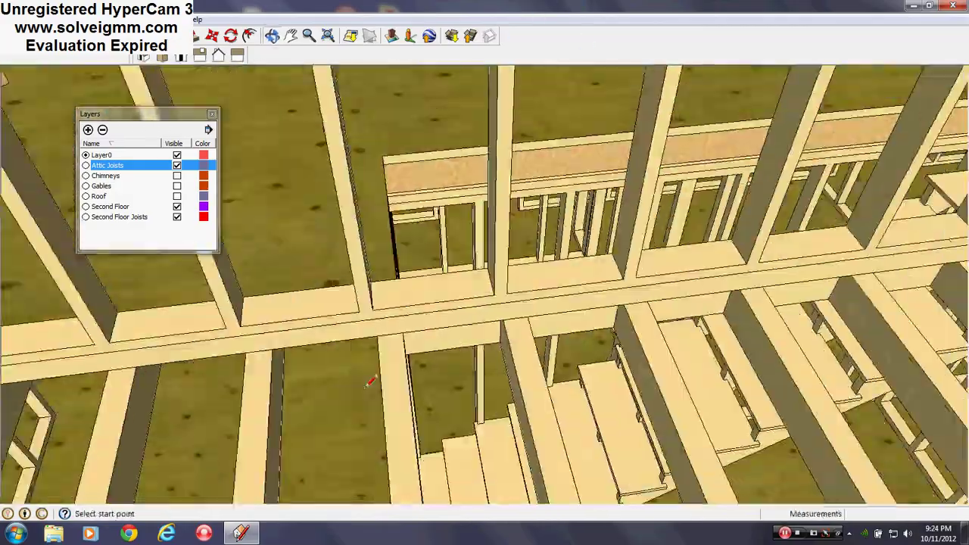
pyautogui.scroll(-6, 364, 346)
pyautogui.moveTo(365, 347); pyautogui.dragTo(394, 330, button='middle')
pyautogui.scroll(5, 508, 310)
pyautogui.moveTo(519, 310); pyautogui.dragTo(396, 290, button='middle')
pyautogui.scroll(-4, 445, 366)
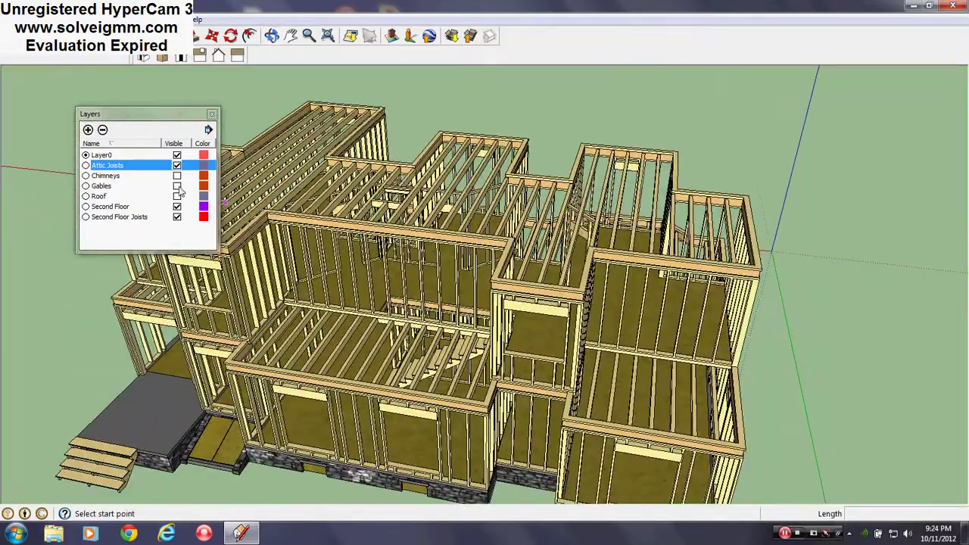
# - Show the Gables layer and examine the large end gable framing face-on
pyautogui.click(177, 187)
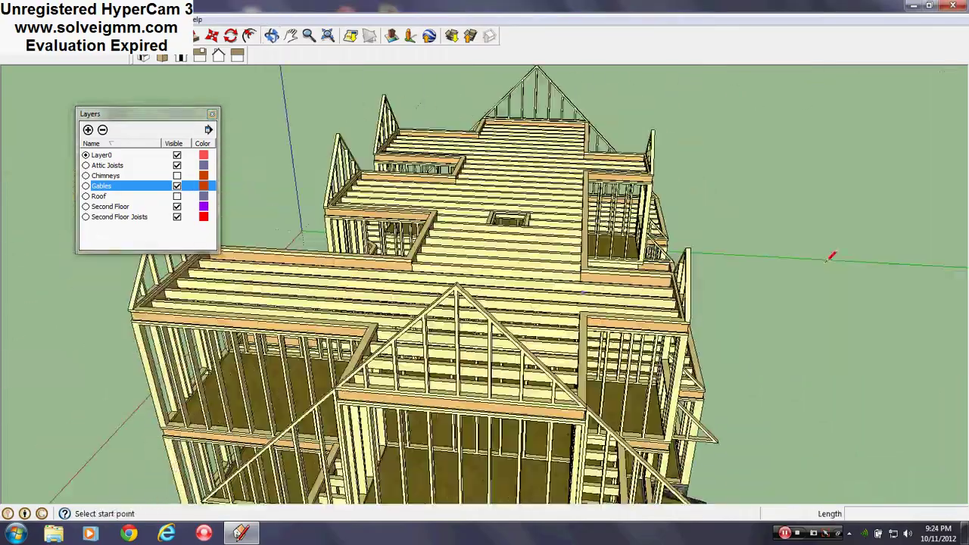
pyautogui.scroll(-2, 430, 297)
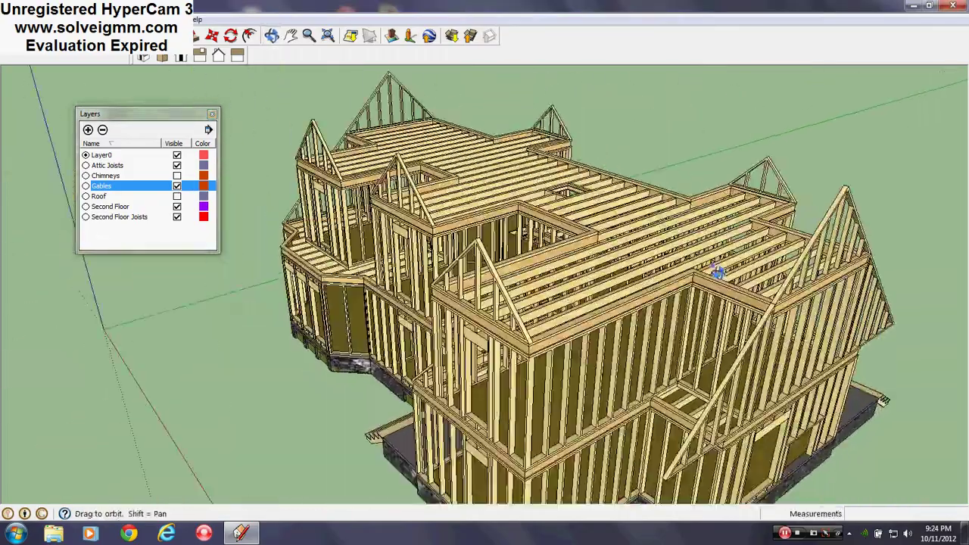
pyautogui.moveTo(716, 272); pyautogui.dragTo(908, 157)
pyautogui.moveTo(529, 260); pyautogui.dragTo(327, 258, button='middle')
pyautogui.scroll(5, 632, 236)
pyautogui.moveTo(579, 292); pyautogui.dragTo(549, 265, button='middle')
pyautogui.scroll(-3, 544, 260)
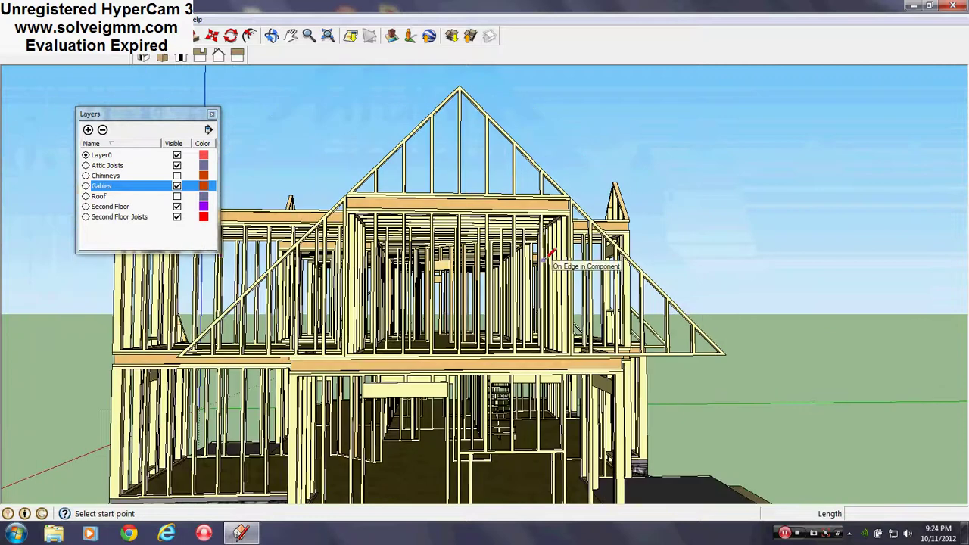
pyautogui.click(177, 186)
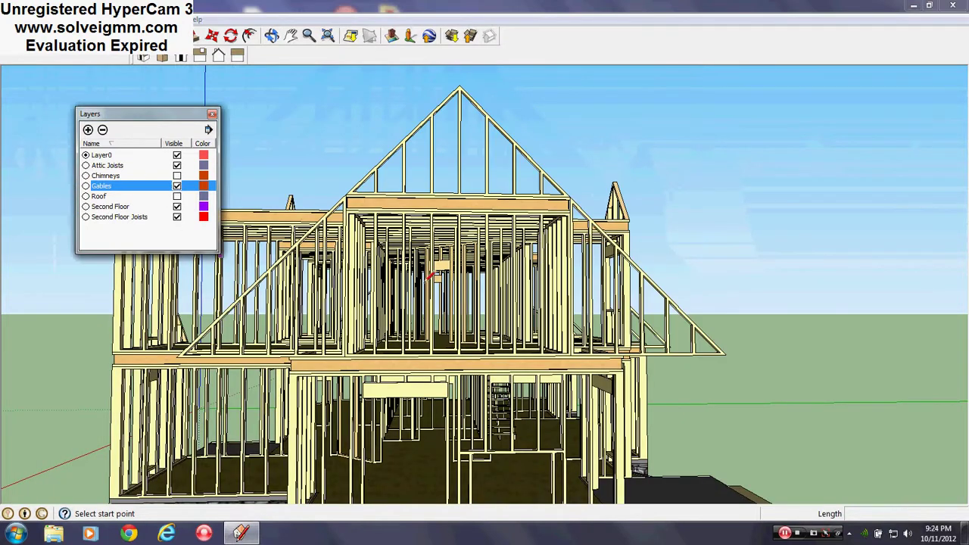
# - Inspect the gables along the front of the house and the framing around the porch
pyautogui.moveTo(430, 276); pyautogui.dragTo(253, 430, button='middle')
pyautogui.scroll(-6, 294, 348)
pyautogui.scroll(3, 301, 402)
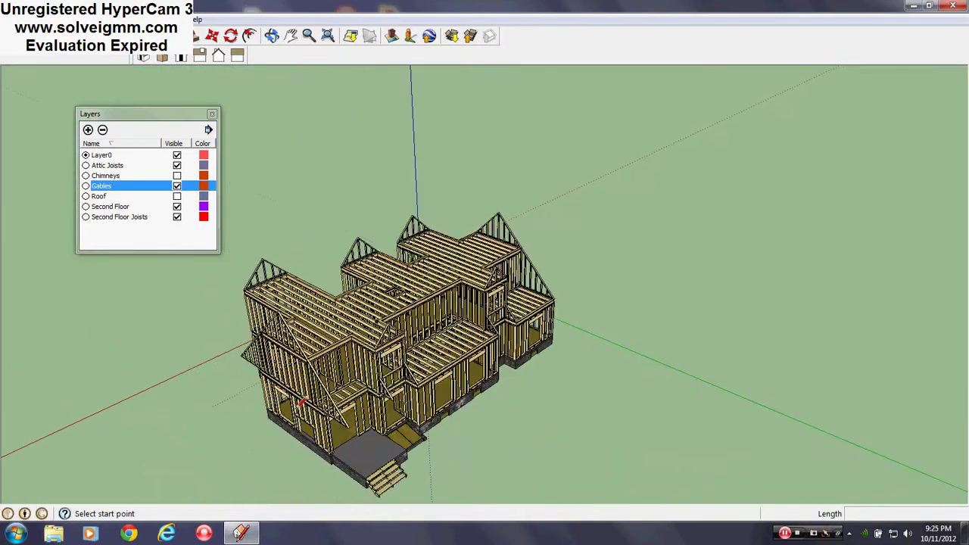
pyautogui.scroll(5, 299, 404)
pyautogui.moveTo(300, 404); pyautogui.dragTo(915, 352, button='middle')
pyautogui.scroll(-2, 503, 351)
pyautogui.moveTo(503, 352); pyautogui.dragTo(830, 352, button='middle')
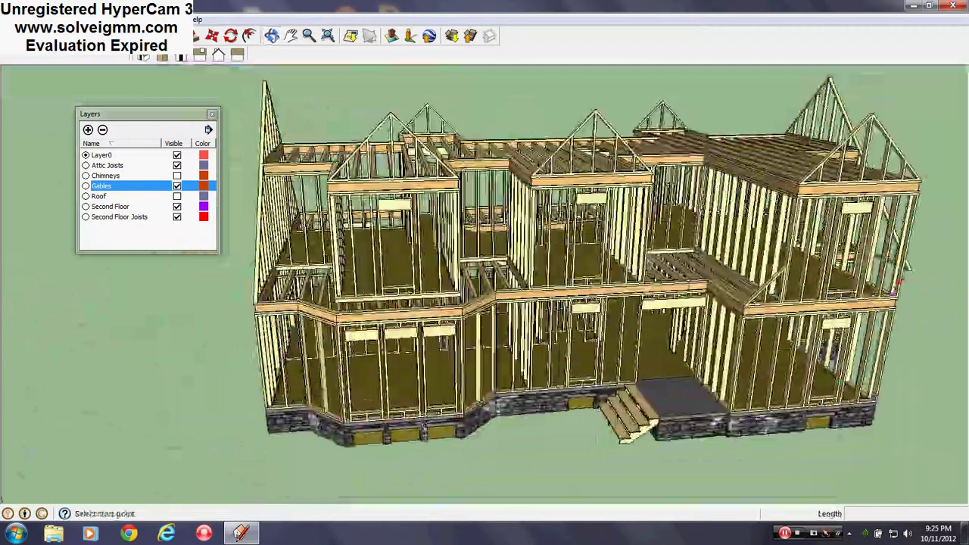
pyautogui.scroll(8, 900, 285)
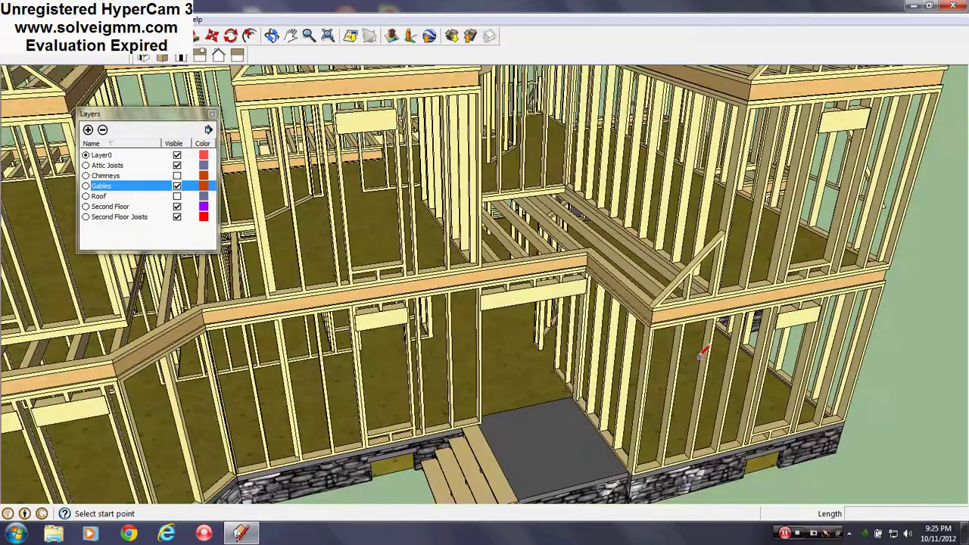
pyautogui.scroll(-8, 702, 354)
pyautogui.moveTo(355, 273); pyautogui.dragTo(640, 218, button='middle')
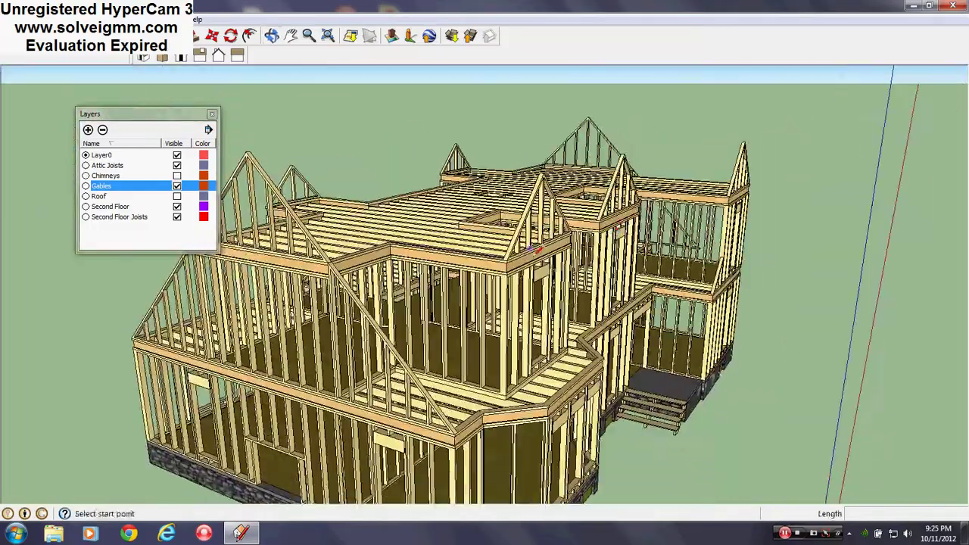
# - Inspect the gables on the staircase side and the second-floor wall behind the lower joists up close
pyautogui.scroll(-4, 382, 261)
pyautogui.moveTo(382, 263); pyautogui.dragTo(707, 286, button='middle')
pyautogui.scroll(4, 484, 261)
pyautogui.moveTo(469, 253); pyautogui.dragTo(583, 112, button='middle')
pyautogui.scroll(6, 443, 236)
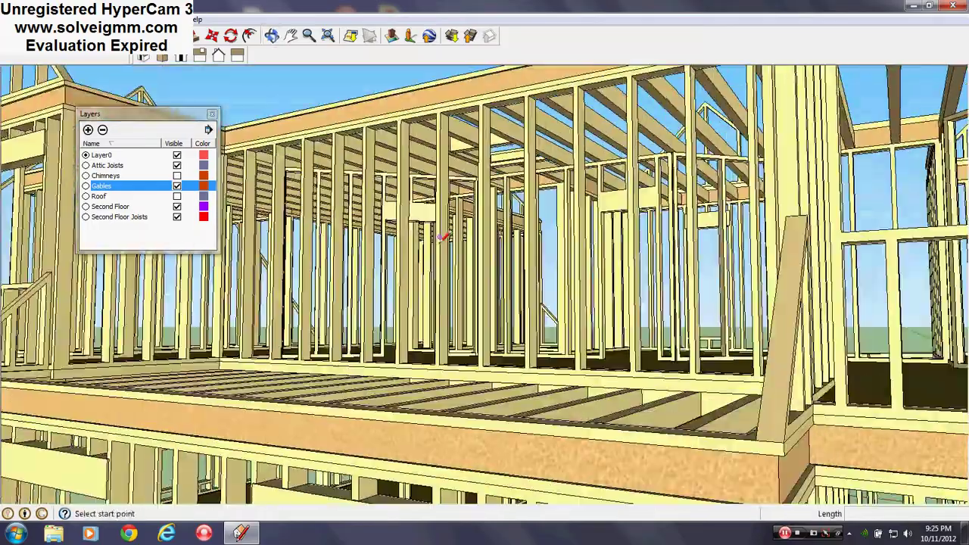
pyautogui.scroll(-8, 444, 236)
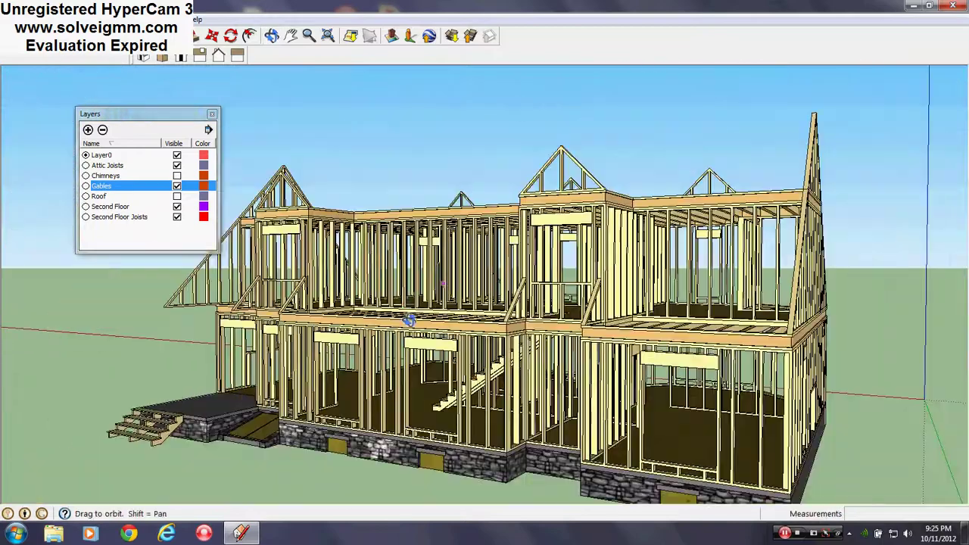
pyautogui.moveTo(406, 320); pyautogui.dragTo(760, 337, button='middle')
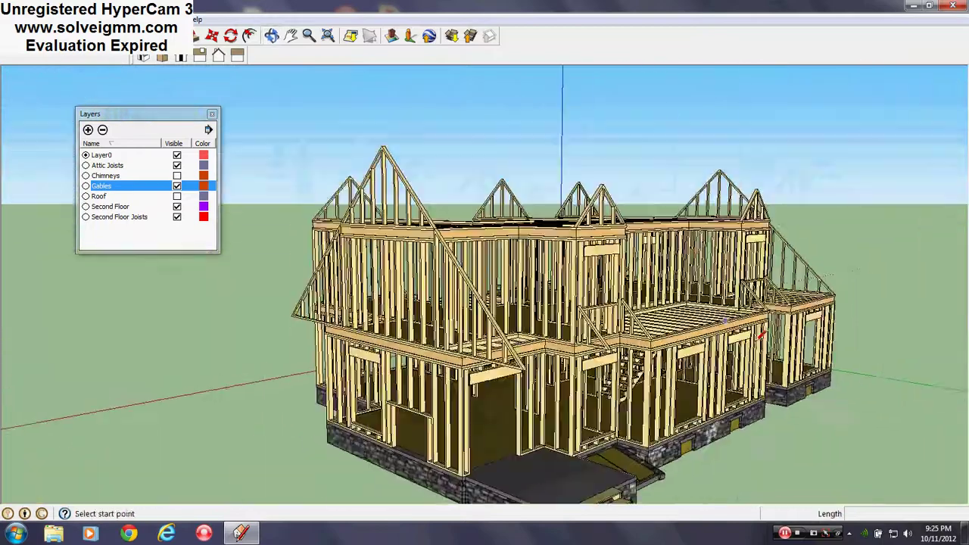
# - Examine the end gable's sloping sides at eye level and the complete gable layout from above
pyautogui.scroll(-3, 173, 324)
pyautogui.scroll(5, 480, 363)
pyautogui.moveTo(480, 364); pyautogui.dragTo(651, 331, button='middle')
pyautogui.scroll(-4, 614, 331)
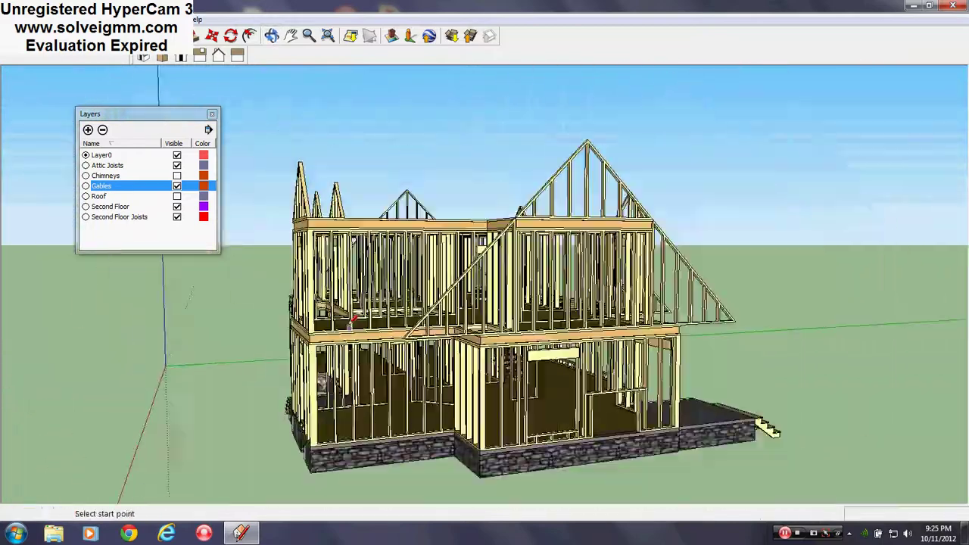
pyautogui.moveTo(351, 320); pyautogui.dragTo(162, 405, button='middle')
pyautogui.scroll(3, 421, 339)
pyautogui.moveTo(422, 339); pyautogui.dragTo(330, 352, button='middle')
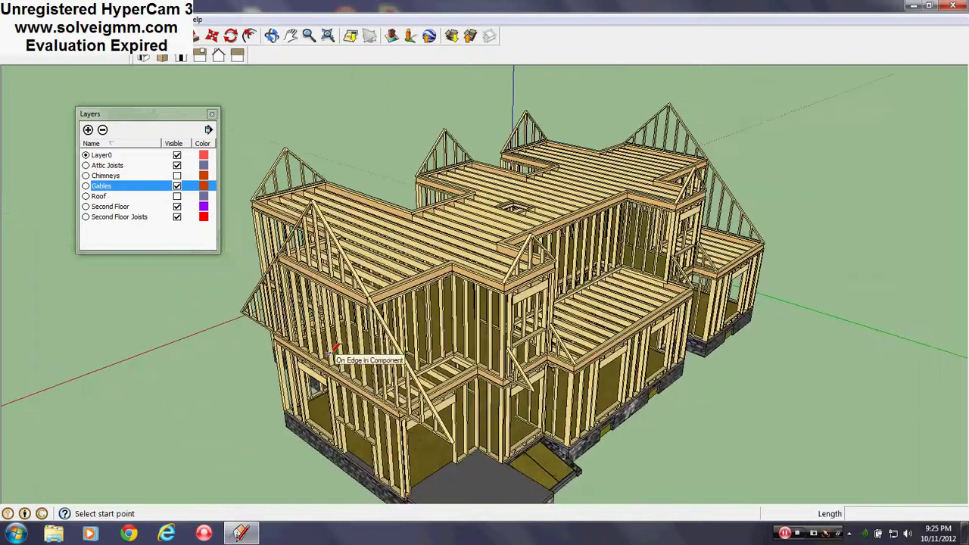
# - Show the Roof layer and inspect the rafters and ridge board up close
pyautogui.click(177, 197)
pyautogui.moveTo(566, 325); pyautogui.dragTo(100, 262, button='middle')
pyautogui.moveTo(668, 359); pyautogui.dragTo(628, 350, button='middle')
pyautogui.scroll(5, 611, 300)
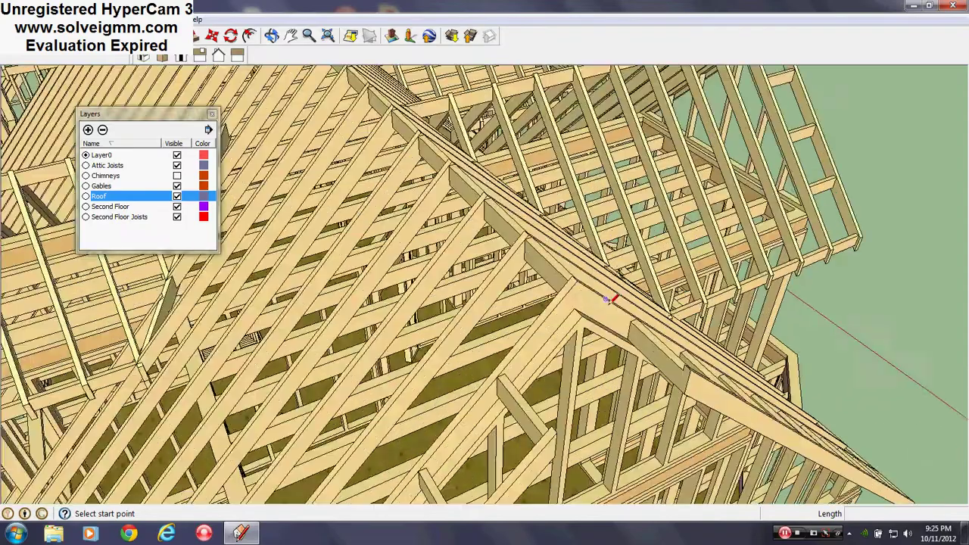
pyautogui.moveTo(611, 299); pyautogui.dragTo(638, 262, button='middle')
pyautogui.scroll(-6, 420, 160)
# - Inspect the end gable's roof overhang, rafters and the walls beneath them
pyautogui.moveTo(420, 160)
pyautogui.mouseDown(button='middle')
pyautogui.moveTo(363, 222)
pyautogui.moveTo(260, 227)
pyautogui.moveTo(353, 217)
pyautogui.moveTo(610, 253)
pyautogui.moveTo(343, 256)
pyautogui.moveTo(541, 246)
pyautogui.mouseUp(button='middle')
pyautogui.scroll(5, 300, 341)
pyautogui.moveTo(562, 377)
pyautogui.mouseDown(button='middle')
pyautogui.moveTo(580, 415)
pyautogui.moveTo(554, 445)
pyautogui.mouseUp(button='middle')
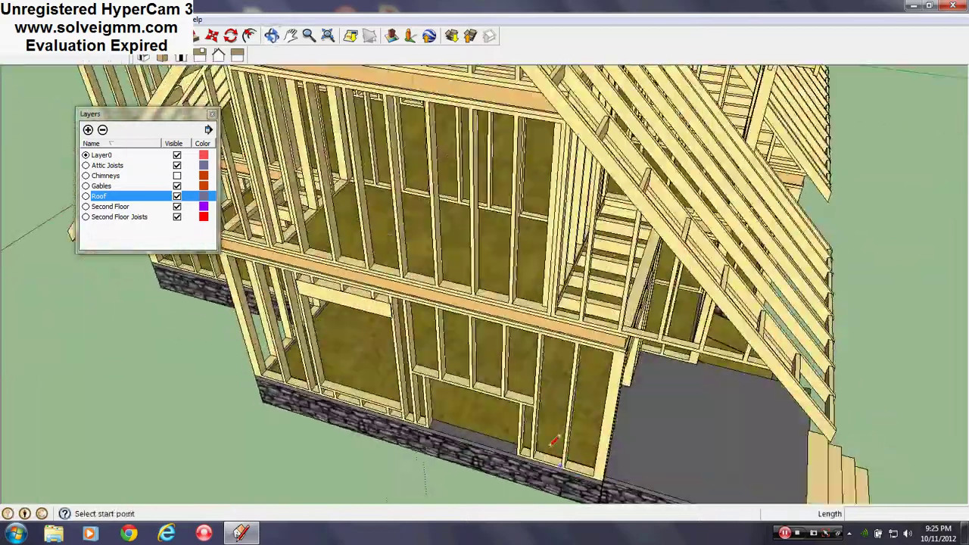
pyautogui.scroll(-6, 552, 444)
pyautogui.scroll(4, 587, 292)
pyautogui.moveTo(587, 291); pyautogui.dragTo(485, 179, button='middle')
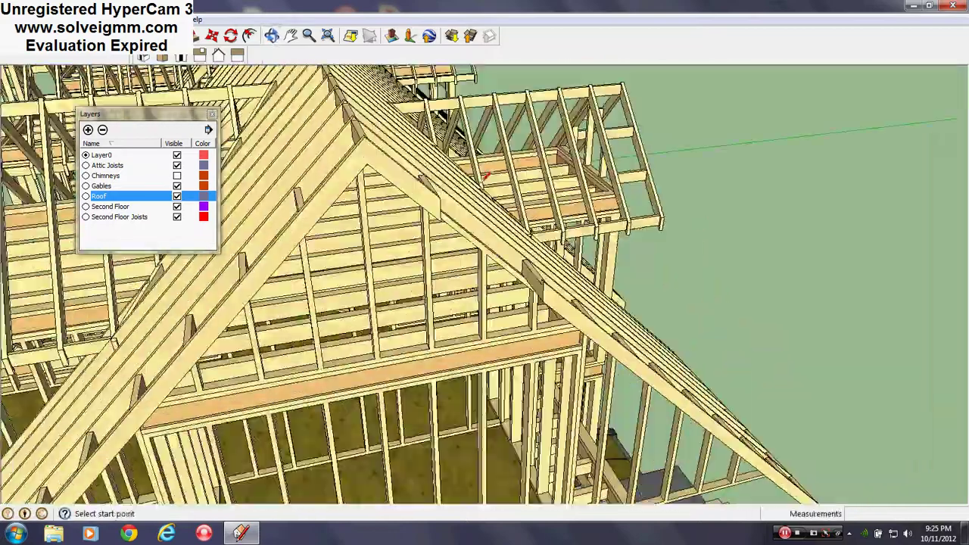
pyautogui.scroll(-2, 487, 173)
# - Show the Chimneys layer and inspect the stone chimney against the gable end walls
pyautogui.click(177, 175)
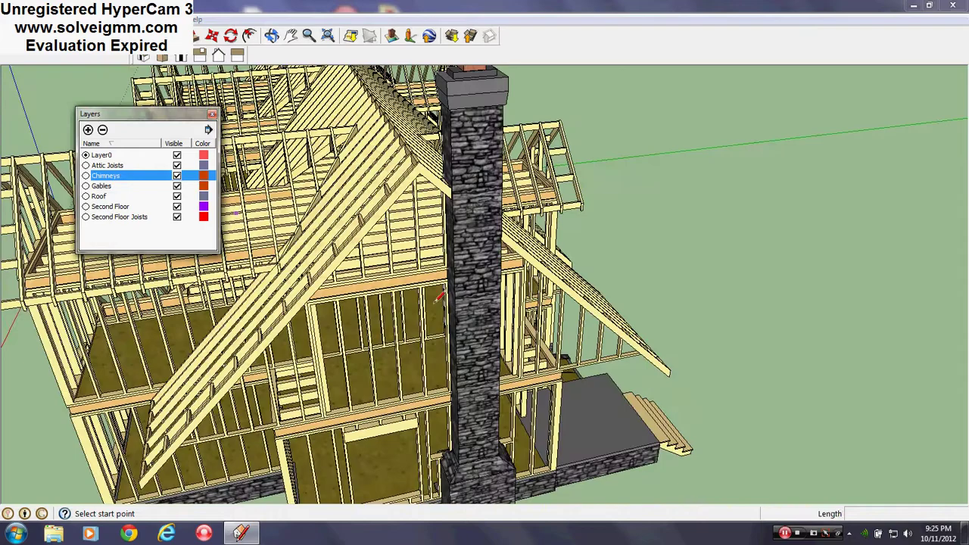
pyautogui.scroll(-5, 461, 361)
pyautogui.scroll(4, 476, 215)
pyautogui.moveTo(476, 215); pyautogui.dragTo(635, 196, button='middle')
pyautogui.moveTo(261, 264); pyautogui.dragTo(412, 263, button='middle')
pyautogui.scroll(3, 420, 255)
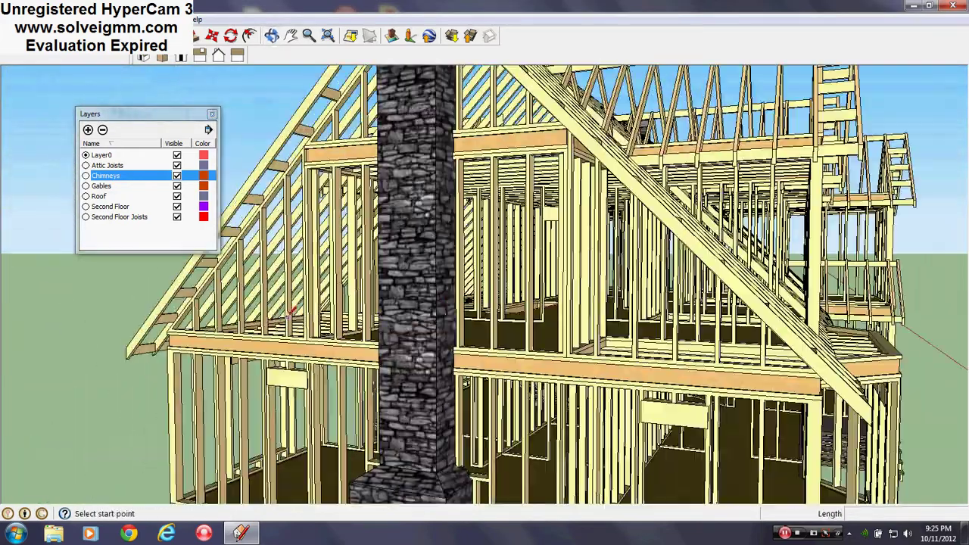
pyautogui.scroll(4, 447, 305)
pyautogui.moveTo(446, 306); pyautogui.dragTo(136, 322, button='middle')
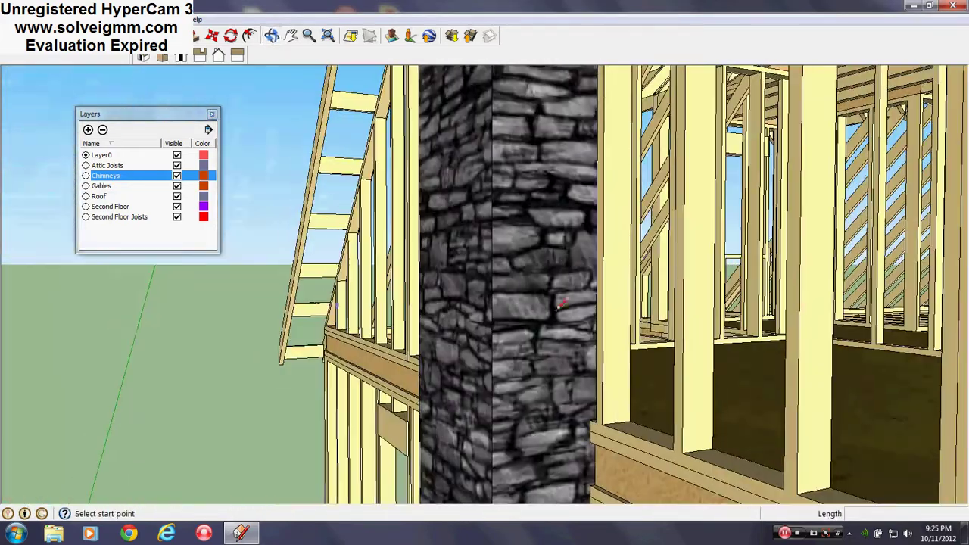
# - Examine the chimney through the second-floor room's end wall and its stone base from outside
pyautogui.scroll(4, 562, 302)
pyautogui.moveTo(562, 303)
pyautogui.mouseDown(button='middle')
pyautogui.moveTo(5, 337)
pyautogui.moveTo(566, 295)
pyautogui.mouseUp(button='middle')
pyautogui.scroll(-5, 515, 422)
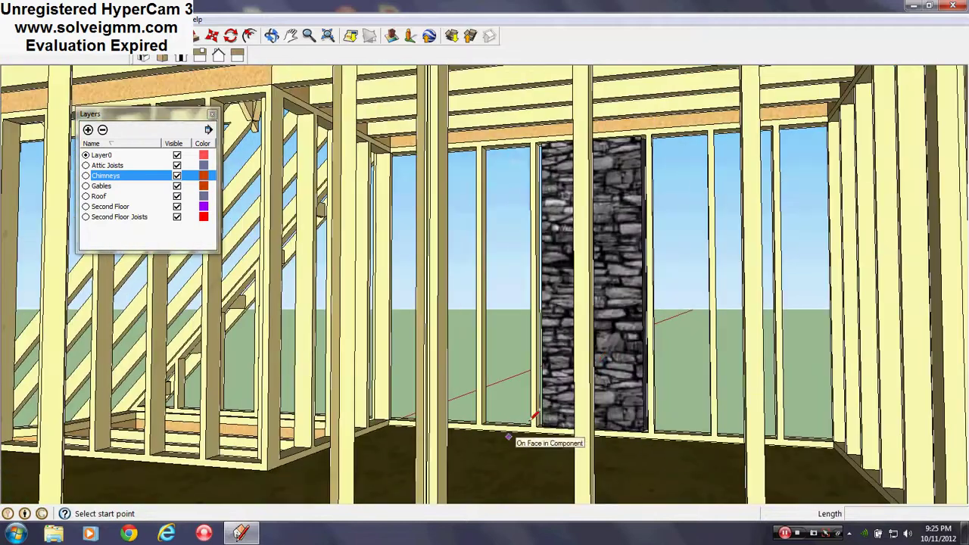
pyautogui.moveTo(586, 377); pyautogui.dragTo(584, 7, button='middle')
pyautogui.scroll(-7, 581, 45)
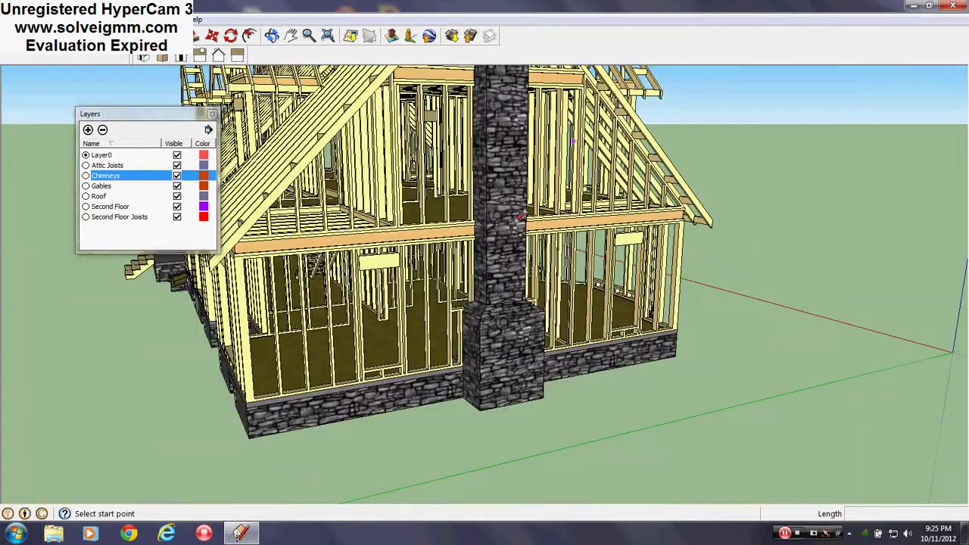
# - Inspect the stone fireplace, firebox and hearth inside the first-floor room
pyautogui.scroll(5, 461, 343)
pyautogui.moveTo(461, 343); pyautogui.dragTo(956, 355, button='middle')
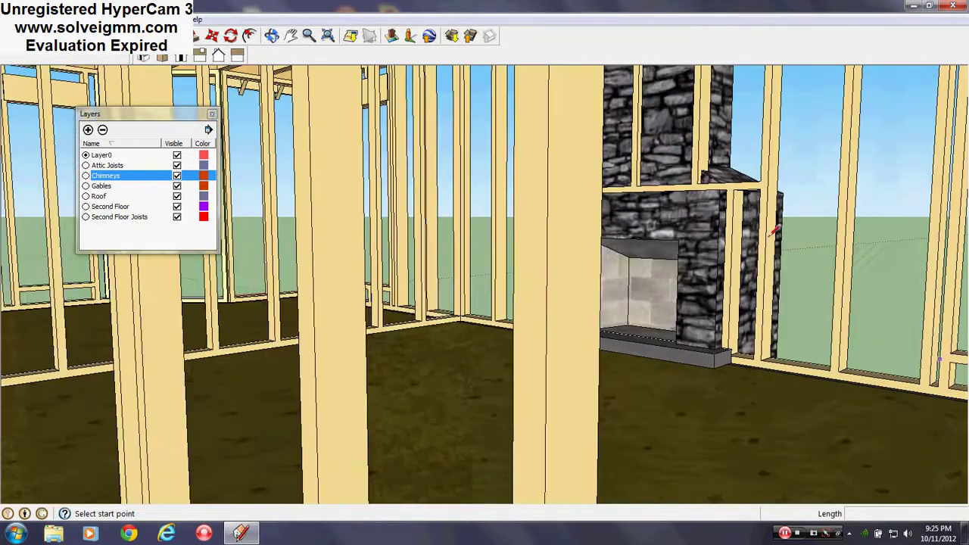
pyautogui.scroll(5, 719, 240)
pyautogui.moveTo(668, 244); pyautogui.dragTo(938, 281, button='middle')
pyautogui.scroll(-4, 560, 357)
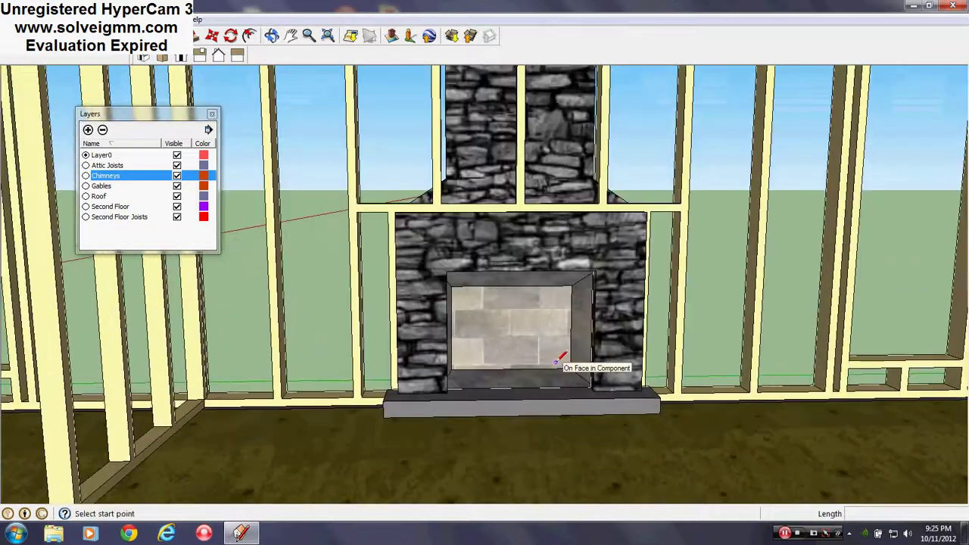
pyautogui.moveTo(560, 358); pyautogui.dragTo(80, 393, button='middle')
# - Examine the chimney's exterior from the side and its cap and clay flue from above
pyautogui.scroll(-5, 550, 415)
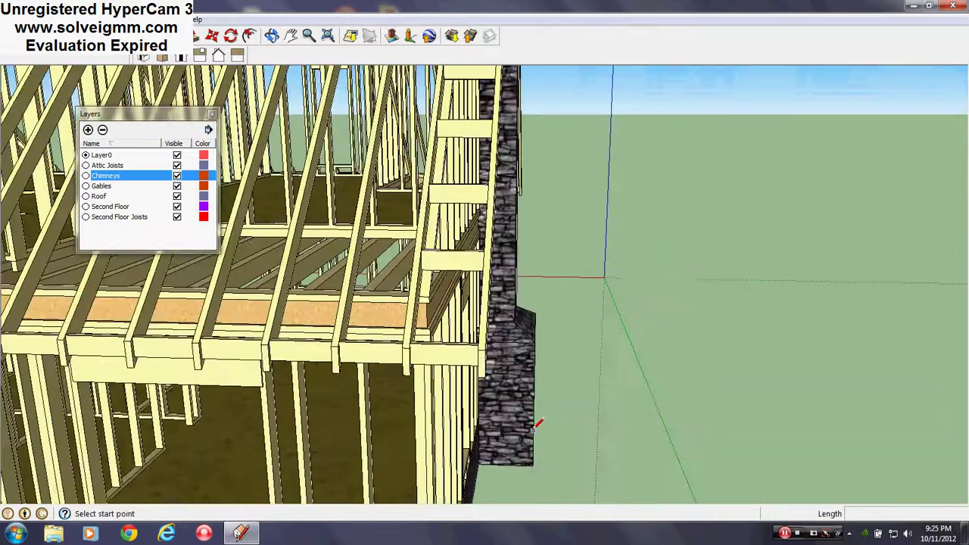
pyautogui.moveTo(537, 424); pyautogui.dragTo(429, 471, button='middle')
pyautogui.scroll(-5, 428, 471)
pyautogui.scroll(5, 454, 220)
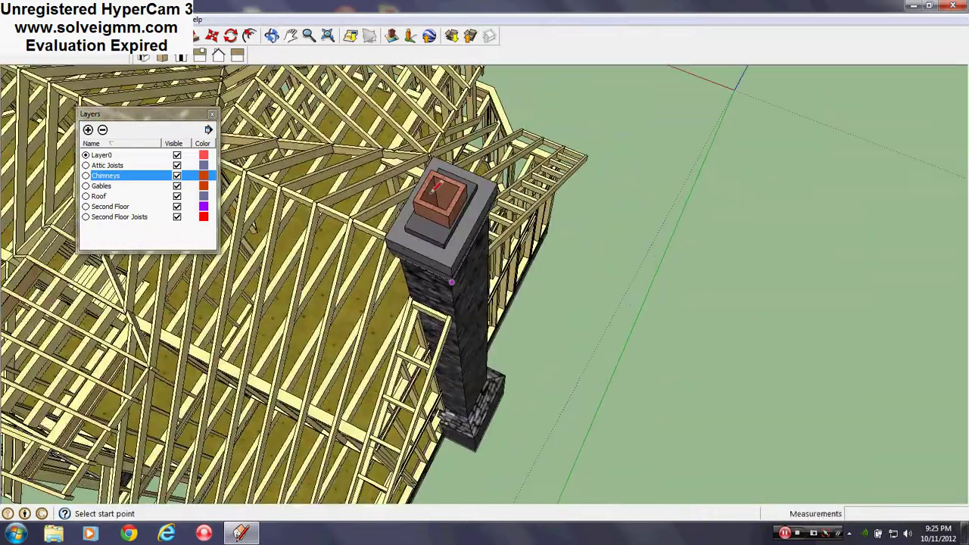
pyautogui.scroll(3, 454, 219)
pyautogui.moveTo(454, 219)
pyautogui.mouseDown(button='middle')
pyautogui.moveTo(429, 270)
pyautogui.moveTo(432, 288)
pyautogui.moveTo(540, 86)
pyautogui.moveTo(943, 81)
pyautogui.mouseUp(button='middle')
pyautogui.press('l')
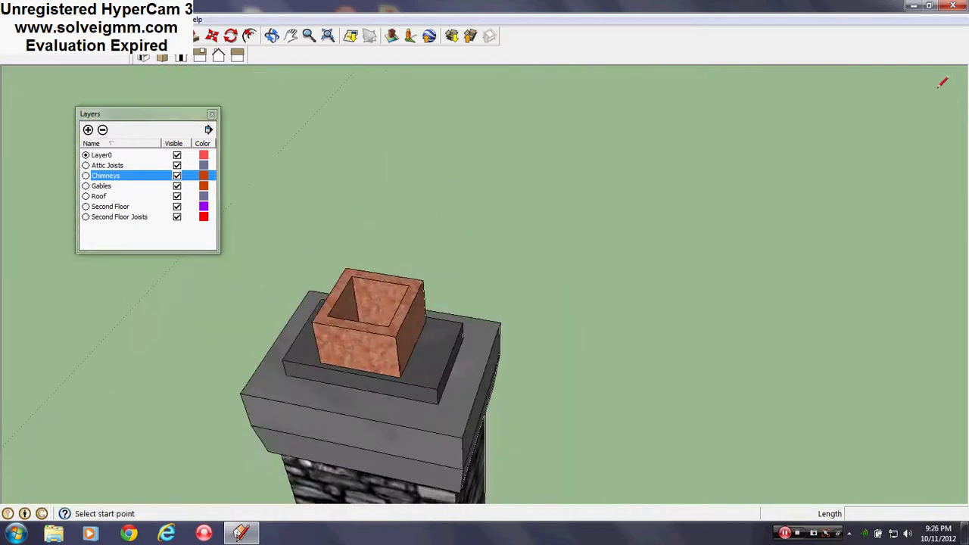
# - Review the complete house framing from the front and from above, and close the layer list
pyautogui.scroll(-5, 280, 241)
pyautogui.moveTo(280, 241); pyautogui.dragTo(522, 382, button='middle')
pyautogui.scroll(4, 520, 384)
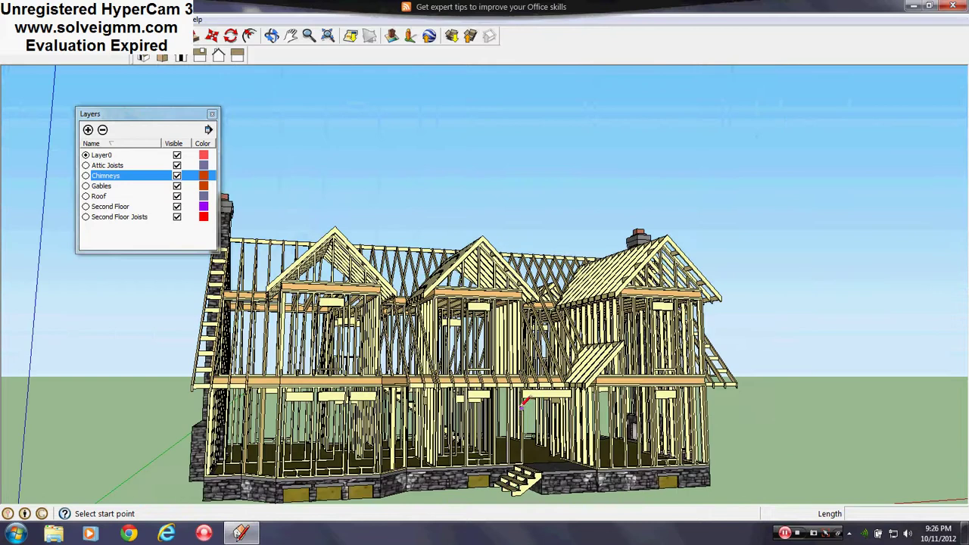
pyautogui.scroll(-3, 522, 383)
pyautogui.scroll(3, 529, 378)
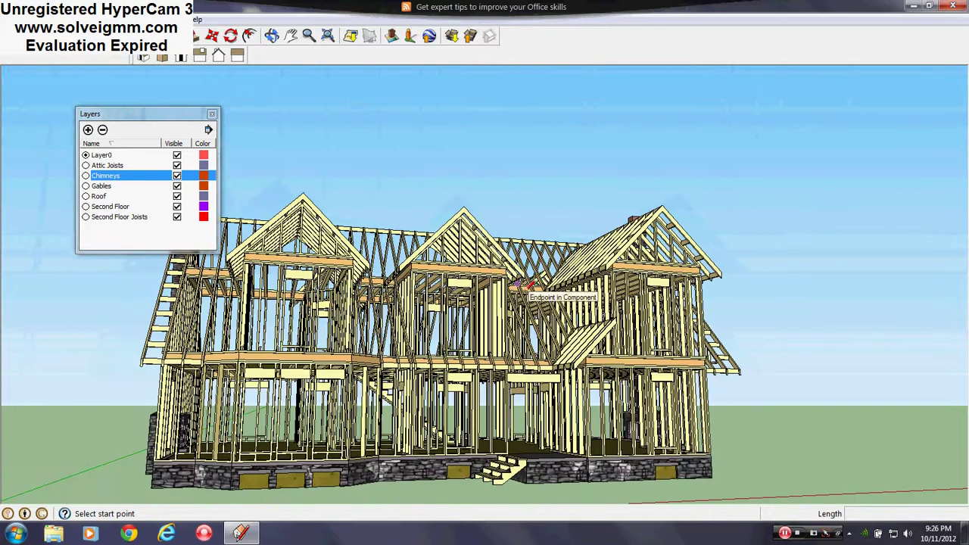
pyautogui.moveTo(518, 285); pyautogui.dragTo(409, 470, button='middle')
pyautogui.scroll(-5, 447, 326)
pyautogui.scroll(2, 877, 395)
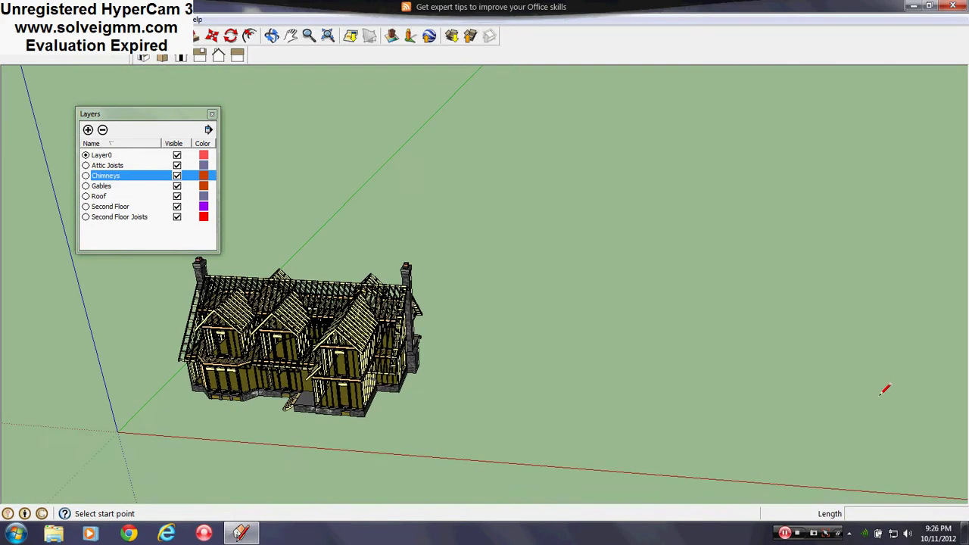
pyautogui.click(212, 115)
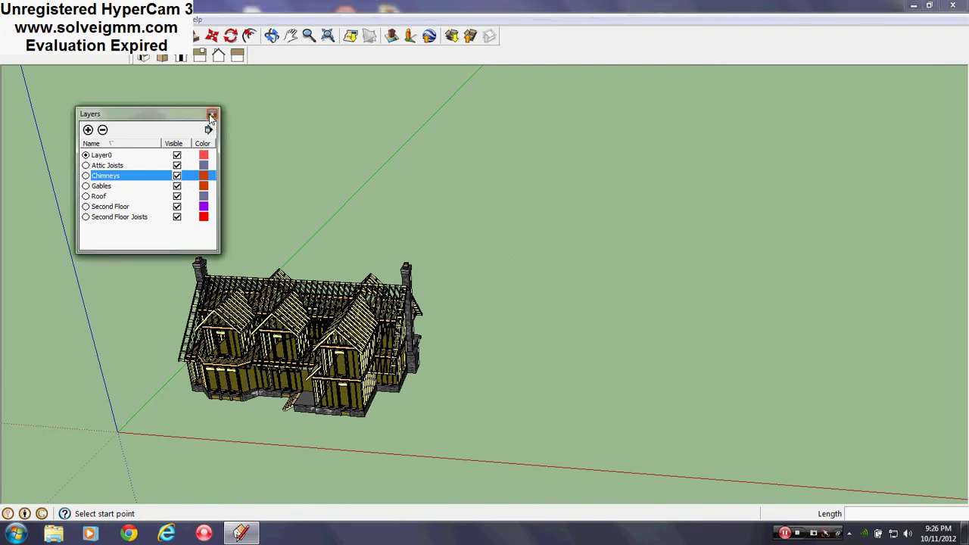
# - Search the 3D Warehouse for the stone-based House Framework model and read its description page
pyautogui.click(451, 35)
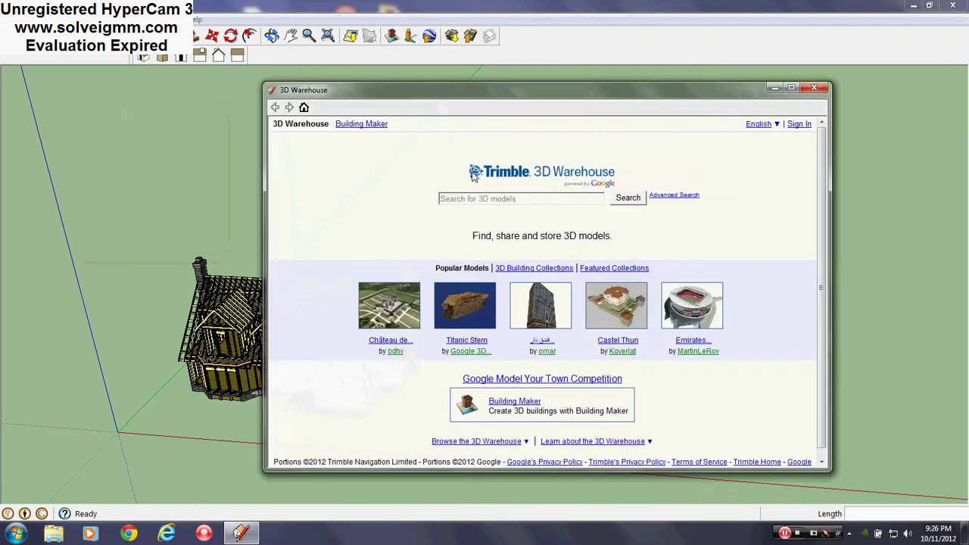
pyautogui.click(487, 196)
pyautogui.press('Return')
pyautogui.click(524, 392)
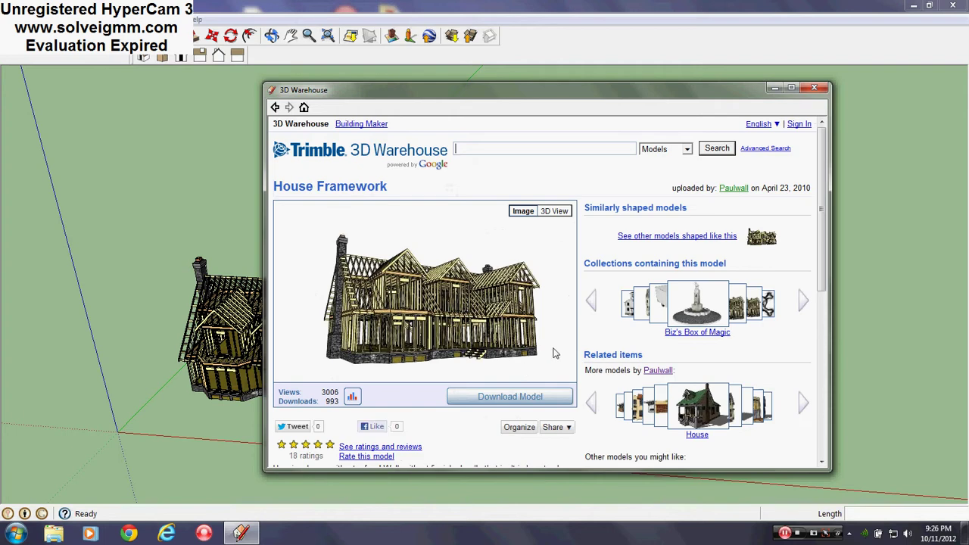
pyautogui.scroll(-1, 558, 341)
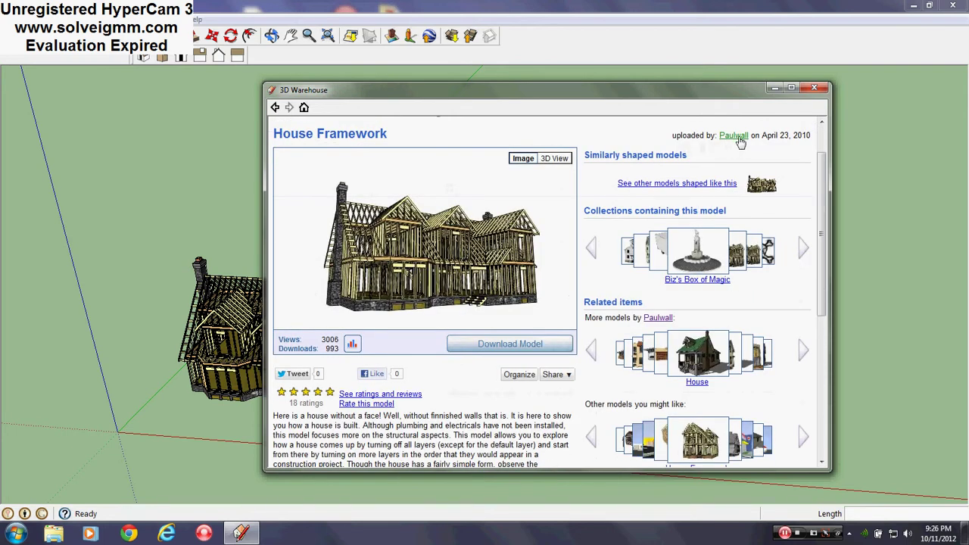
pyautogui.scroll(-3, 700, 151)
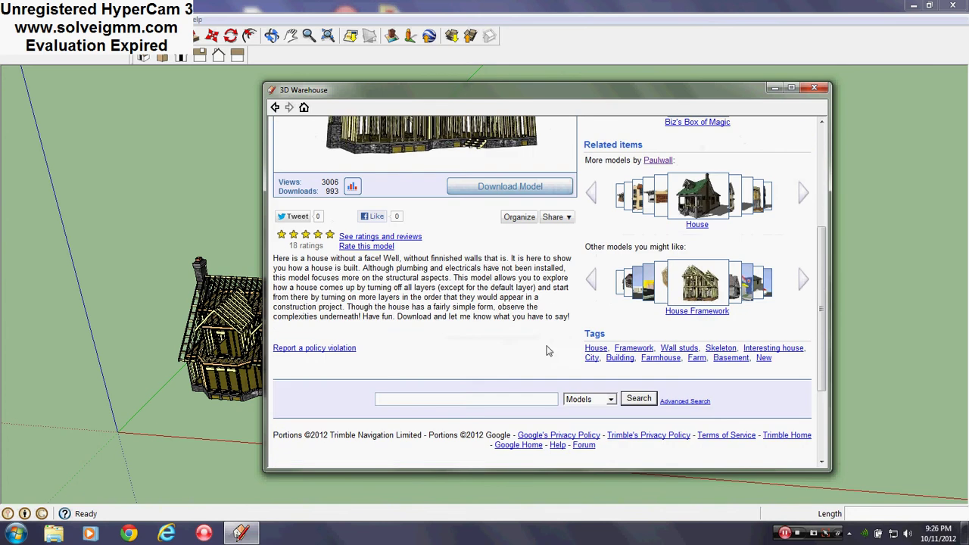
# - Download the related brick-based House Framework model from the 3D Warehouse and place it beside the existing house
pyautogui.click(691, 316)
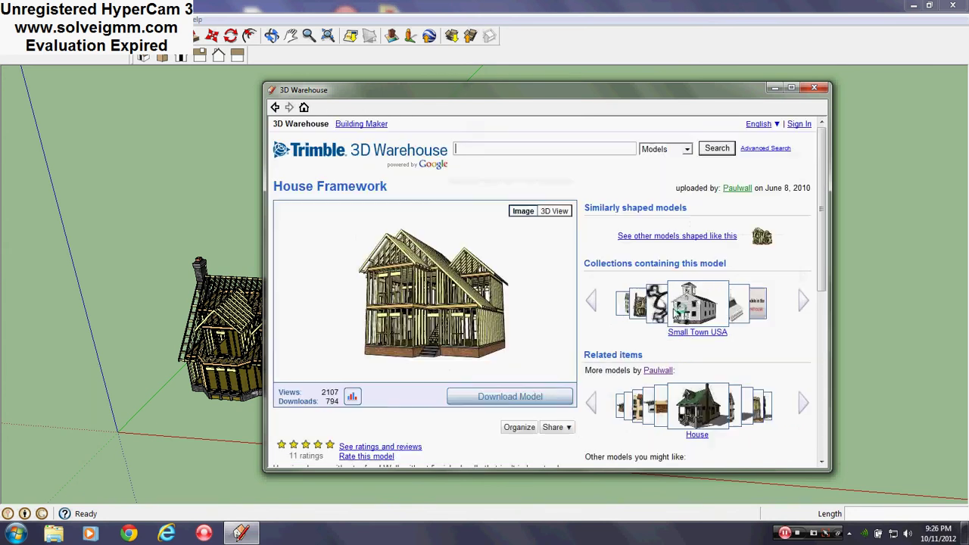
pyautogui.click(492, 400)
pyautogui.click(521, 311)
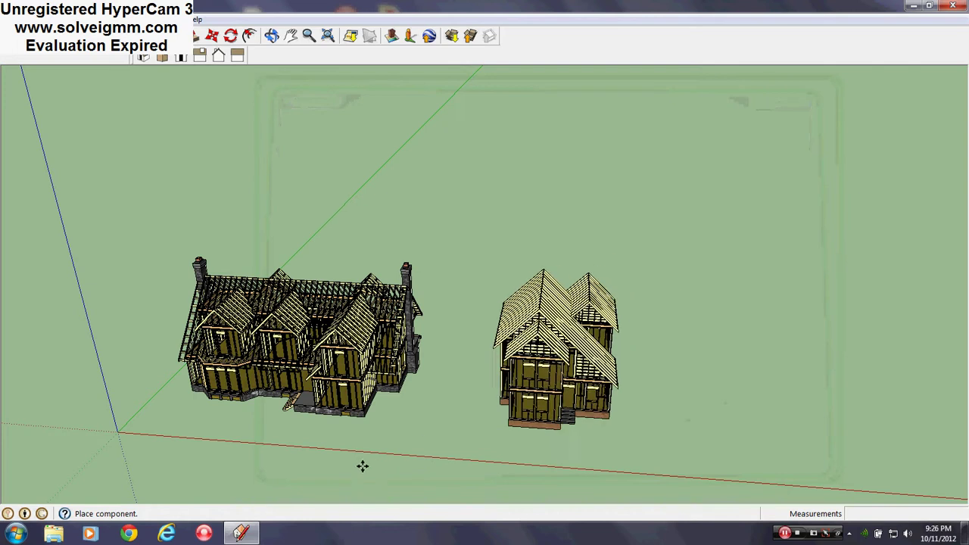
pyautogui.click(342, 461)
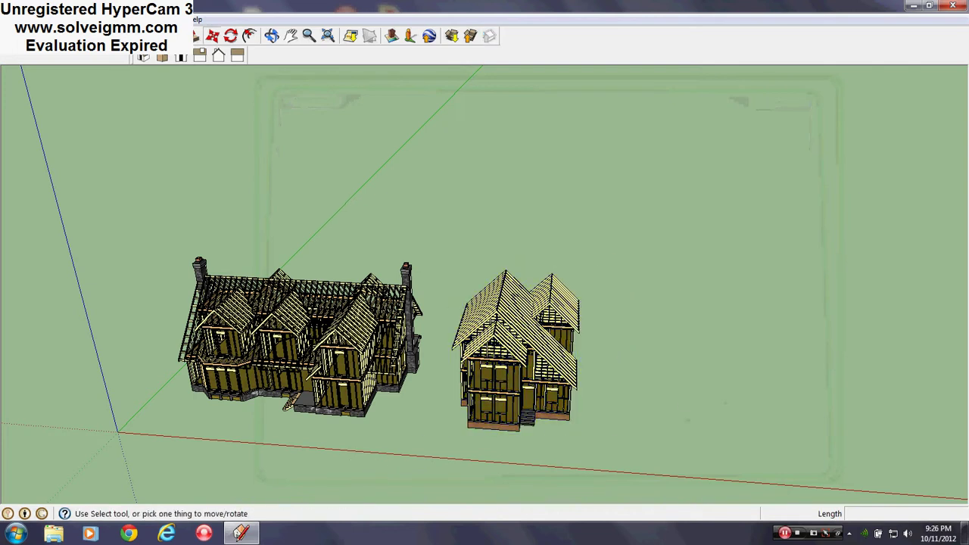
# - Move the brick-based house about 29' 11" along the red axis, away from the first house
pyautogui.click(487, 371)
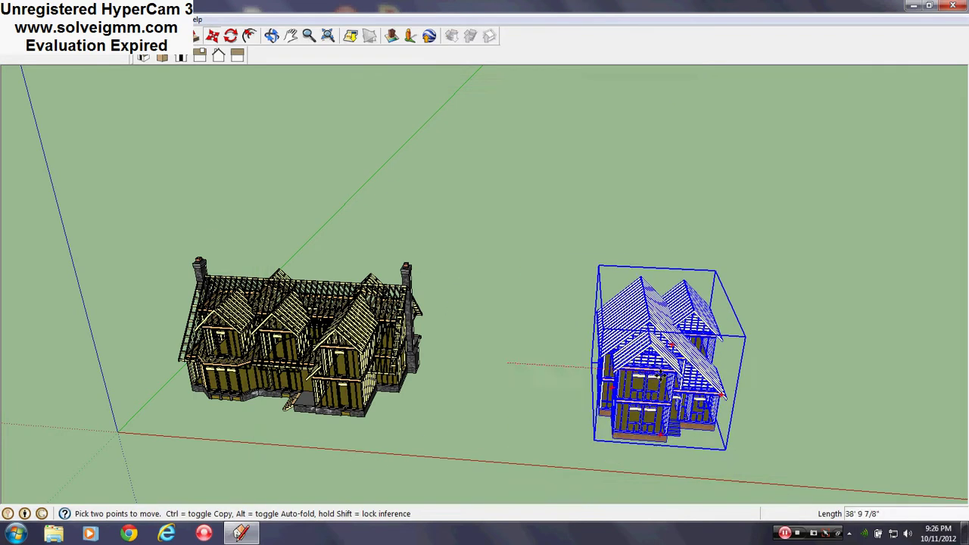
pyautogui.click(625, 362)
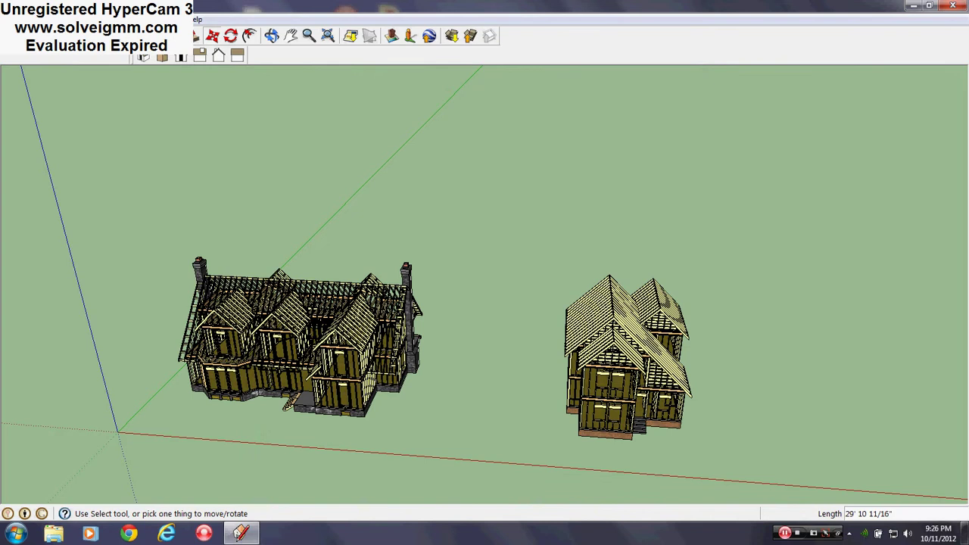
pyautogui.press('l')
# - Examine the brick-based house's exterior framing, roof slope, brick foundation and front steps from the front corner
pyautogui.scroll(4, 692, 390)
pyautogui.moveTo(692, 390); pyautogui.dragTo(583, 321, button='middle')
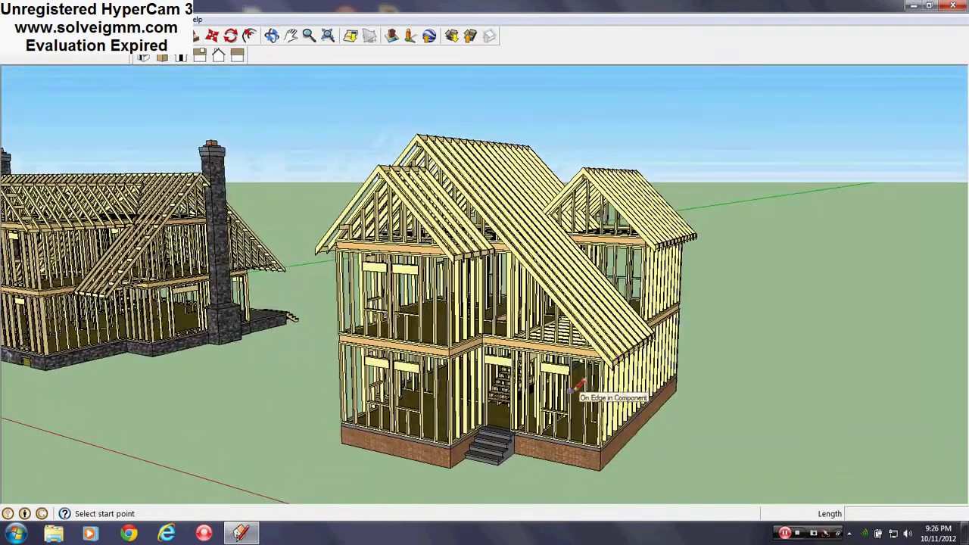
pyautogui.scroll(4, 572, 390)
pyautogui.moveTo(597, 316); pyautogui.dragTo(318, 275, button='middle')
pyautogui.scroll(-5, 363, 316)
pyautogui.scroll(-2, 364, 324)
pyautogui.scroll(4, 364, 322)
pyautogui.scroll(-4, 500, 293)
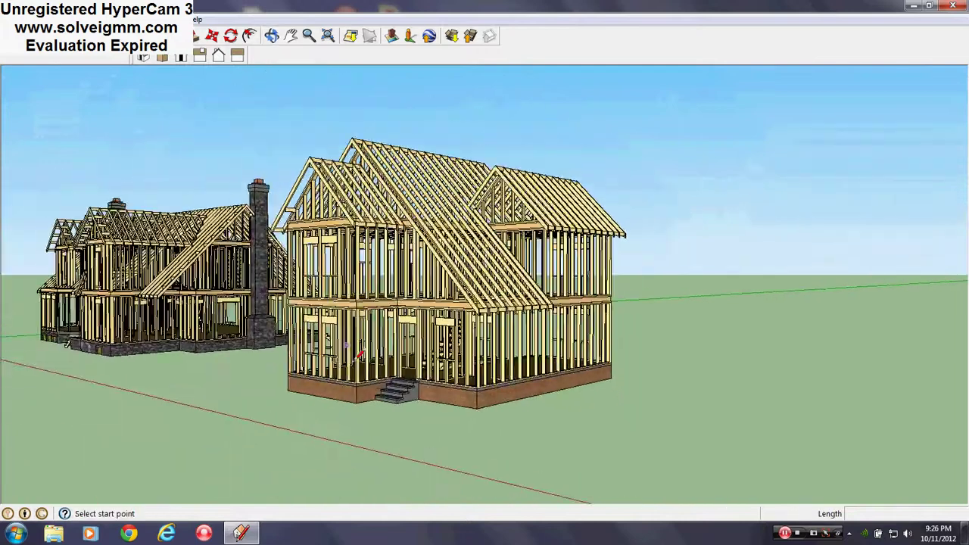
pyautogui.scroll(3, 360, 354)
pyautogui.moveTo(360, 354); pyautogui.dragTo(840, 405, button='middle')
pyautogui.moveTo(640, 380); pyautogui.dragTo(454, 400, button='middle')
pyautogui.scroll(3, 395, 331)
pyautogui.moveTo(410, 353); pyautogui.dragTo(303, 306, button='middle')
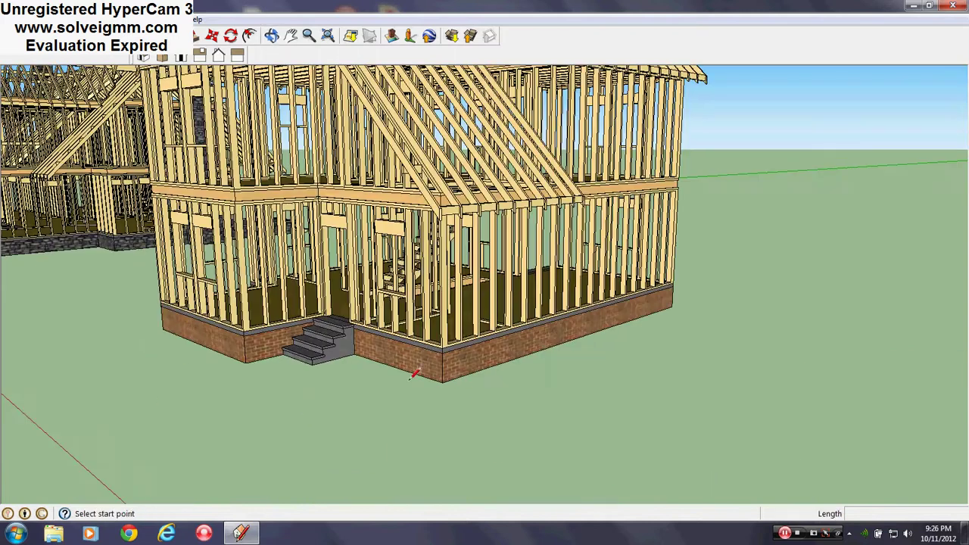
pyautogui.scroll(-4, 416, 373)
pyautogui.scroll(3, 375, 332)
# - Inspect the brick-based house's wall studs, staircase, floor joists and gable rafters up close from the front
pyautogui.moveTo(339, 362); pyautogui.dragTo(533, 221, button='middle')
pyautogui.scroll(6, 533, 221)
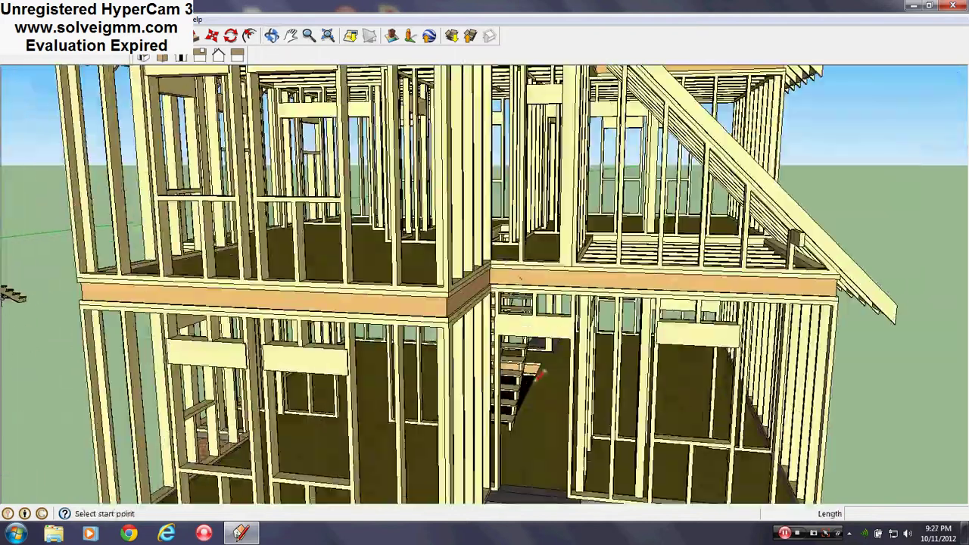
pyautogui.moveTo(523, 391); pyautogui.dragTo(495, 381, button='middle')
pyautogui.scroll(-4, 495, 381)
pyautogui.scroll(3, 476, 170)
pyautogui.moveTo(476, 170)
pyautogui.mouseDown(button='middle')
pyautogui.moveTo(470, 103)
pyautogui.moveTo(579, 81)
pyautogui.moveTo(618, 204)
pyautogui.moveTo(498, 305)
pyautogui.mouseUp(button='middle')
pyautogui.scroll(-3, 497, 305)
pyautogui.moveTo(495, 212); pyautogui.dragTo(461, 270, button='middle')
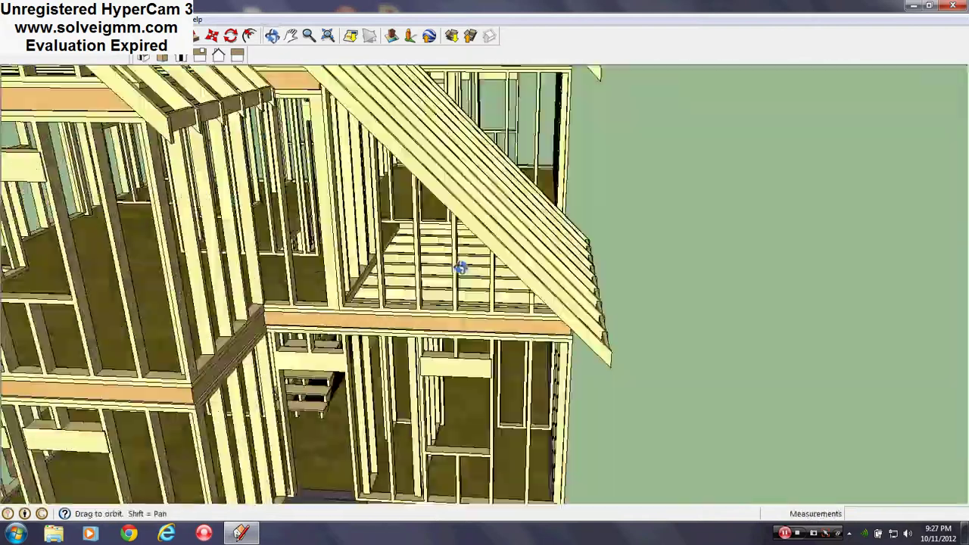
pyautogui.scroll(-3, 419, 265)
pyautogui.scroll(5, 307, 253)
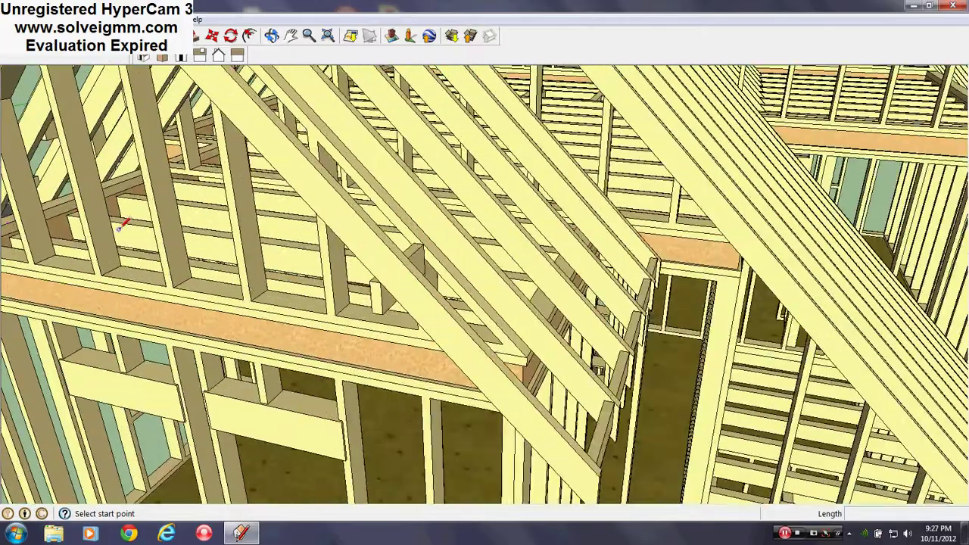
pyautogui.moveTo(307, 253); pyautogui.dragTo(447, 199, button='middle')
pyautogui.scroll(-4, 447, 198)
# - Compare the two framed houses side by side from the front
pyautogui.moveTo(259, 267); pyautogui.dragTo(528, 393, button='middle')
pyautogui.scroll(-2, 528, 394)
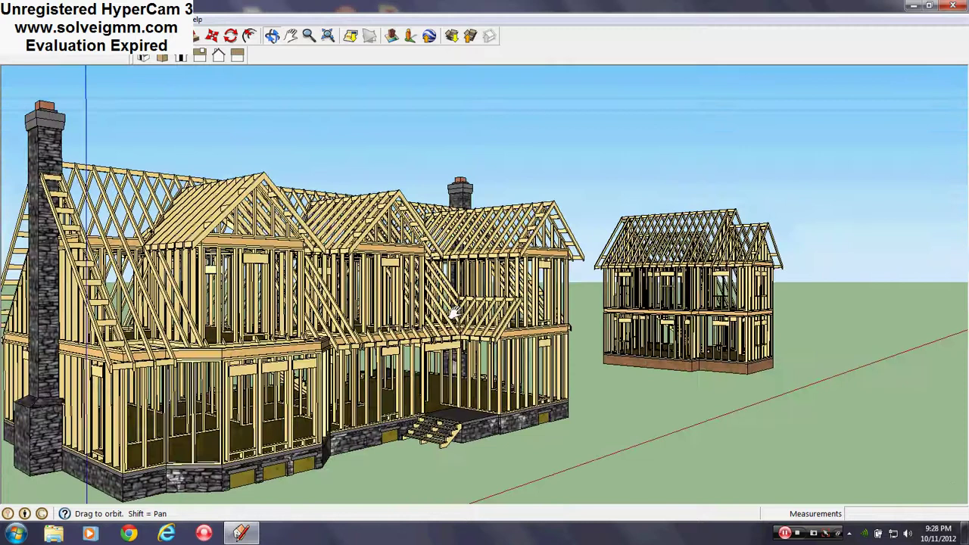
pyautogui.moveTo(454, 312)
pyautogui.mouseDown(button='middle')
pyautogui.moveTo(444, 313)
pyautogui.moveTo(482, 307)
pyautogui.mouseUp(button='middle')
pyautogui.scroll(-2, 444, 310)
pyautogui.scroll(3, 462, 311)
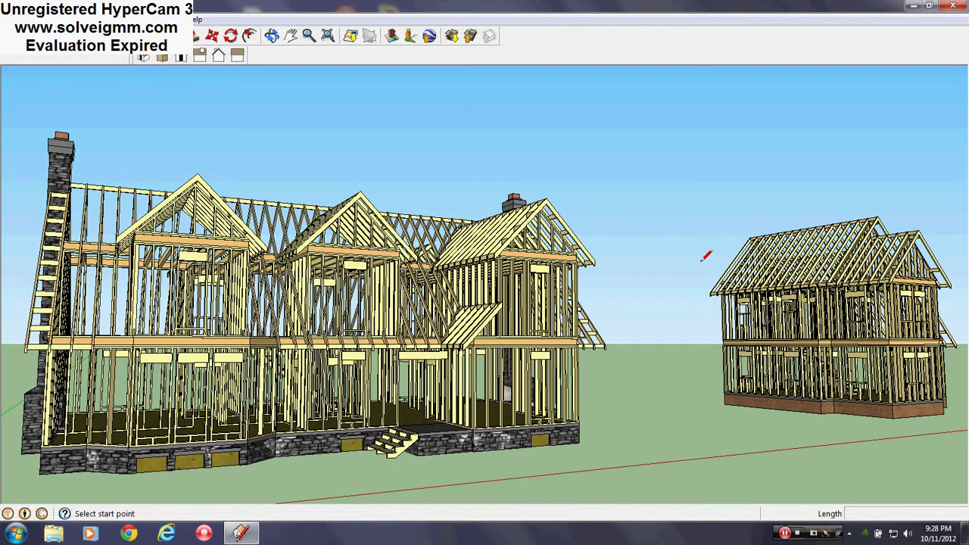